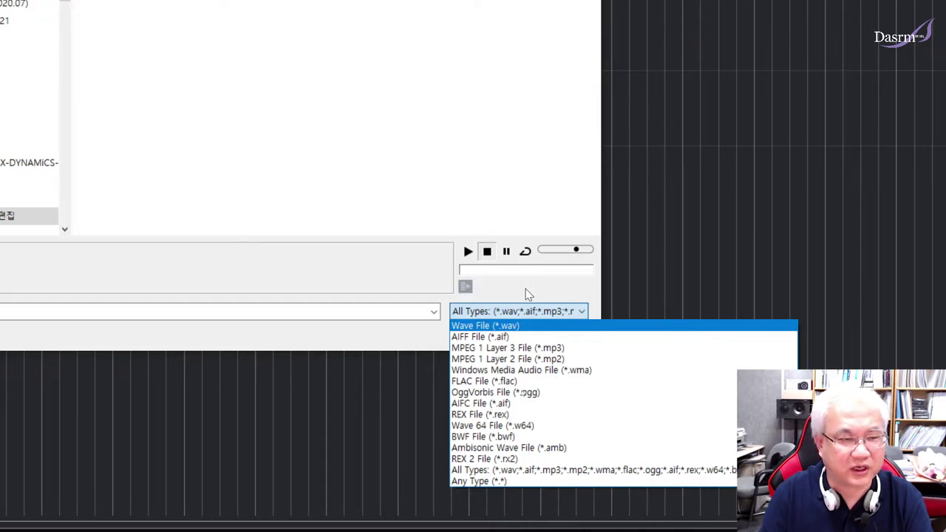
# - Import the audio file 창부타령 1.wav from the 20210428 folder in 녹음&미디어작업 onto the Audio 02 track
pyautogui.click(526, 290)
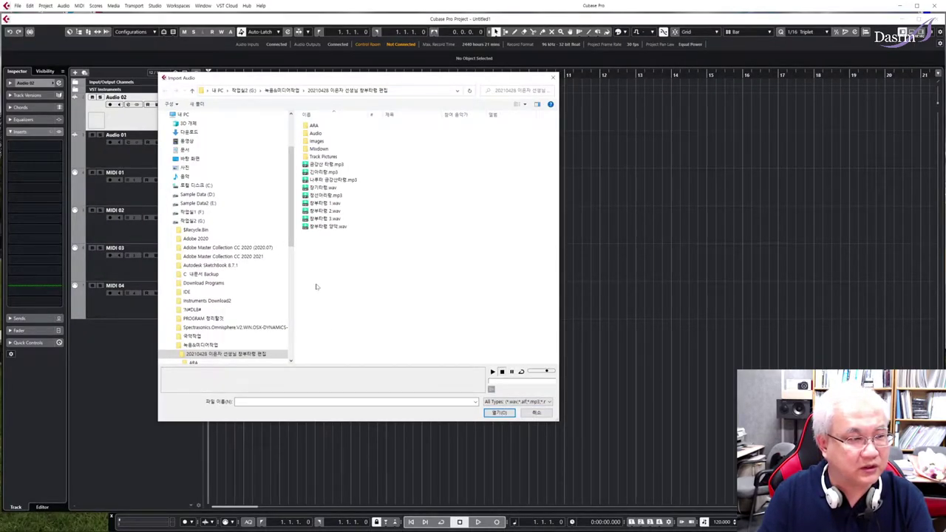
pyautogui.click(201, 345)
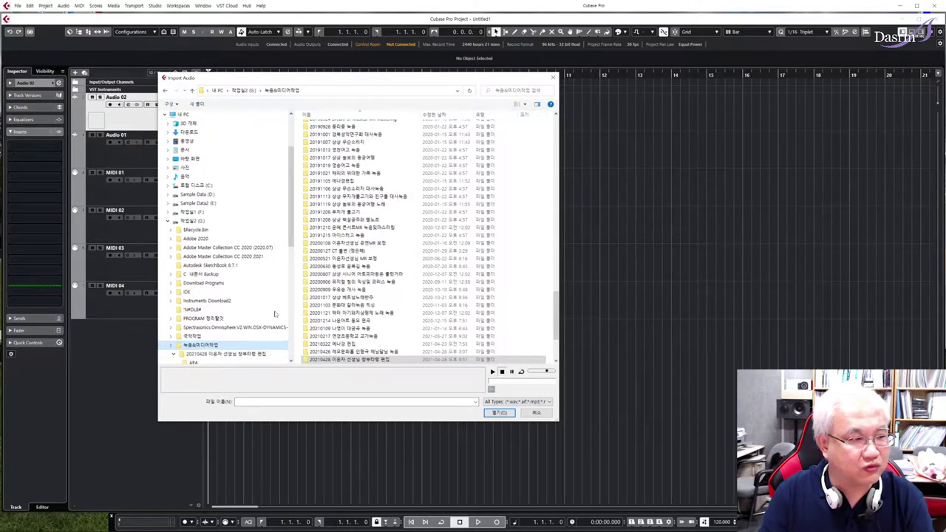
pyautogui.scroll(-1, 363, 300)
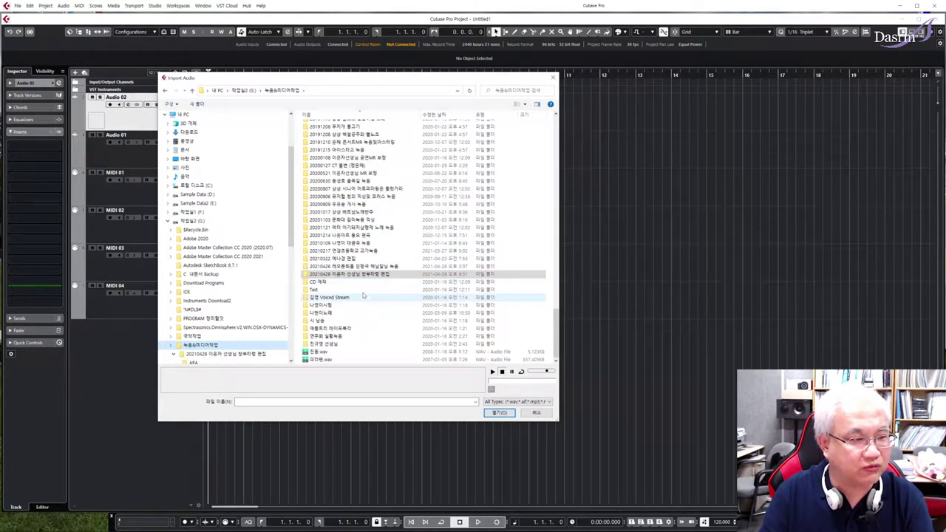
pyautogui.click(350, 275)
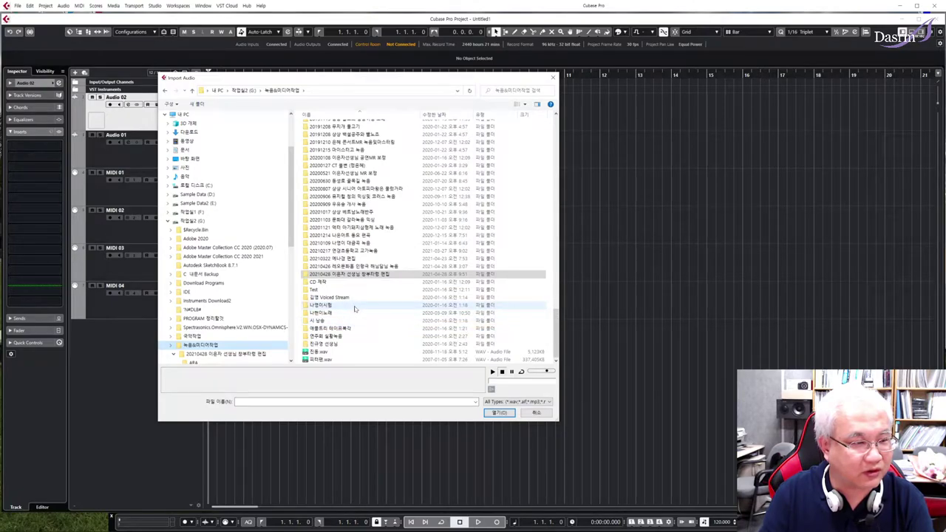
pyautogui.doubleClick(345, 275)
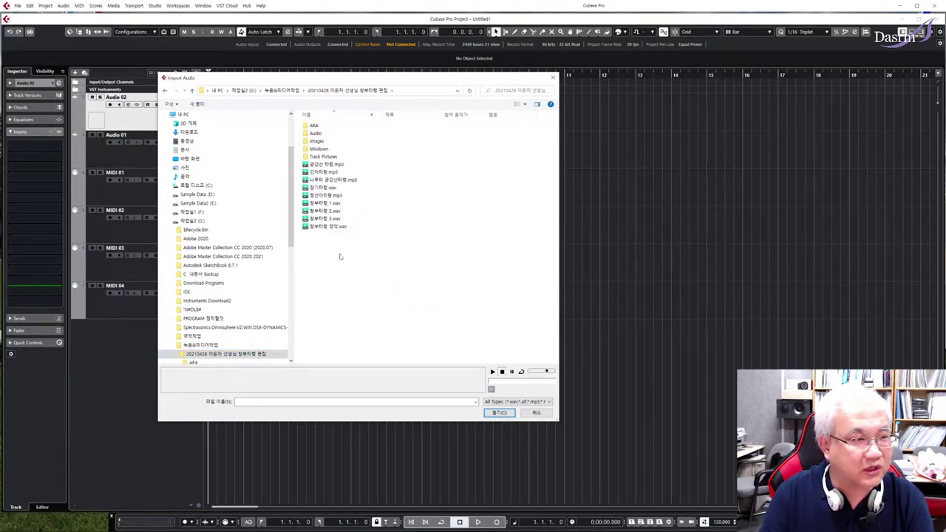
pyautogui.click(324, 205)
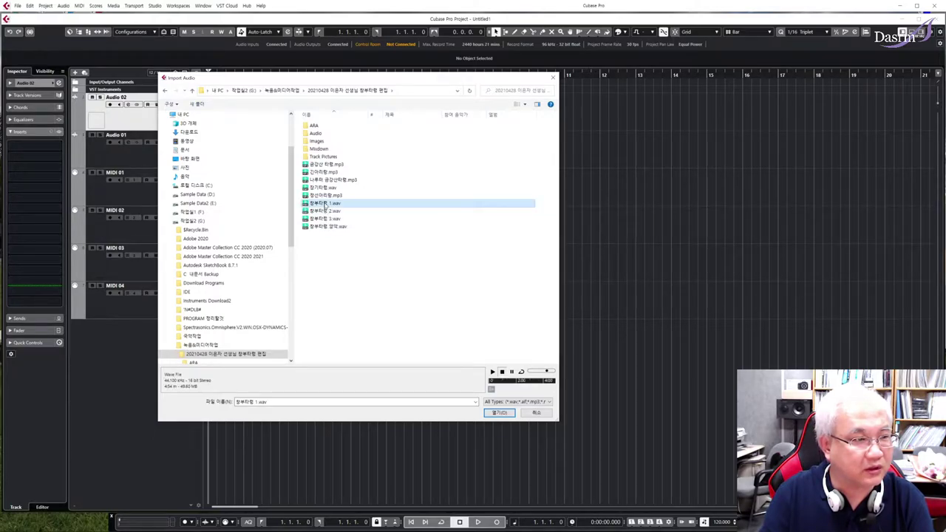
pyautogui.click(501, 414)
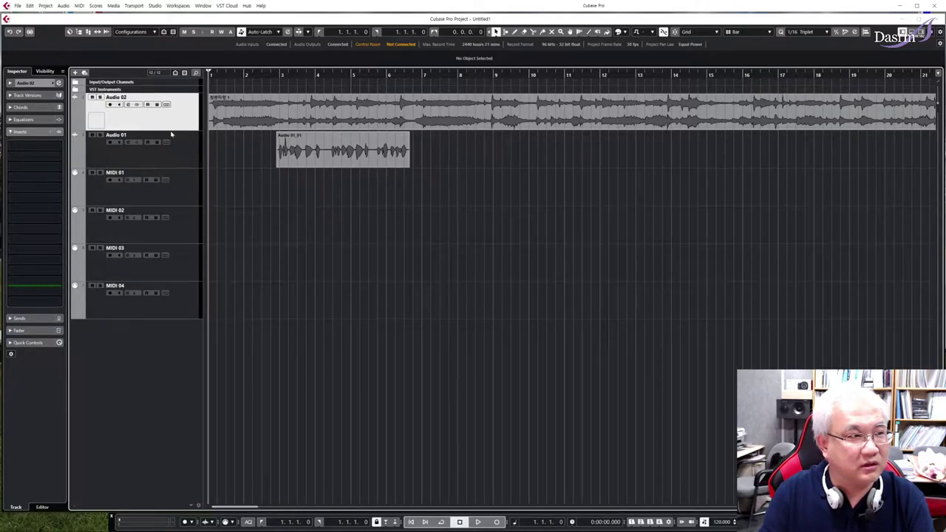
# - Mute the Audio 01 track and play back the opening of the imported song on Audio 02
pyautogui.click(92, 136)
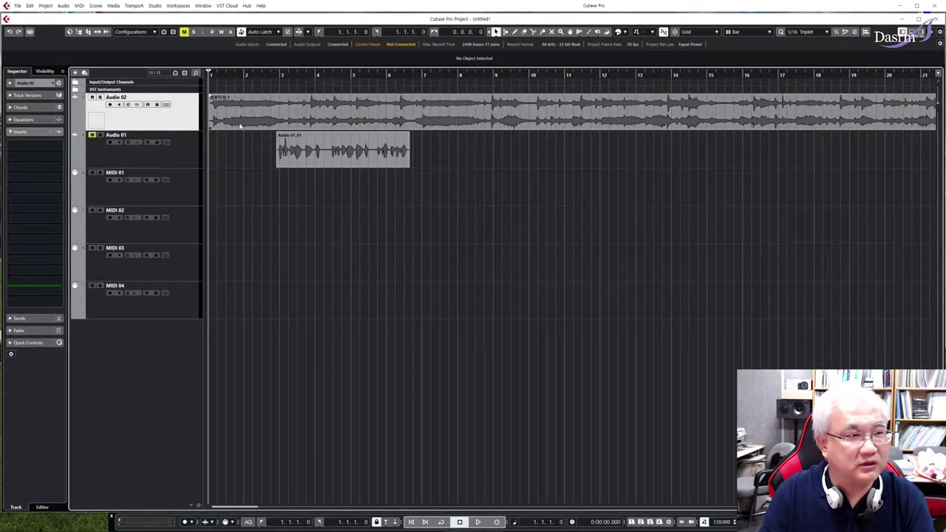
pyautogui.press('space')
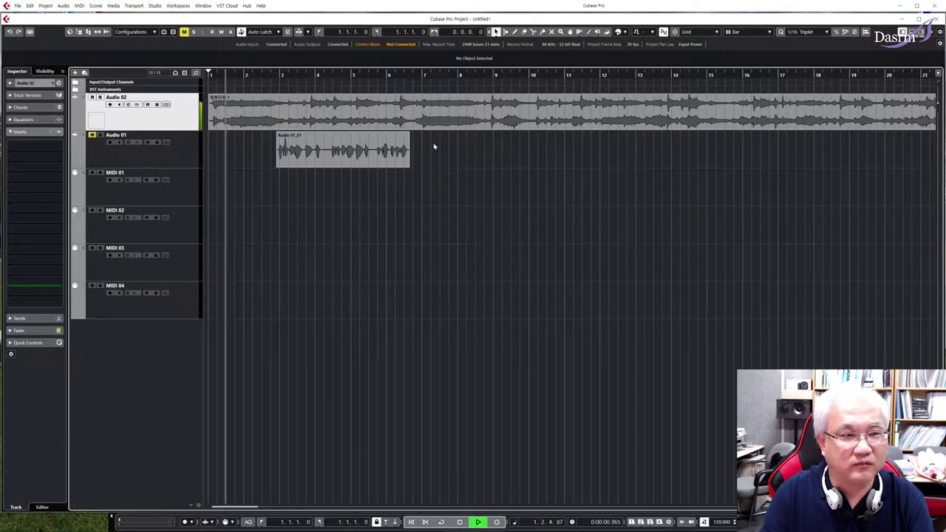
pyautogui.press('g')
pyautogui.press('g')
pyautogui.press('g')
pyautogui.press('g')
pyautogui.press('g')
pyautogui.press('g')
pyautogui.press('g')
pyautogui.press('g')
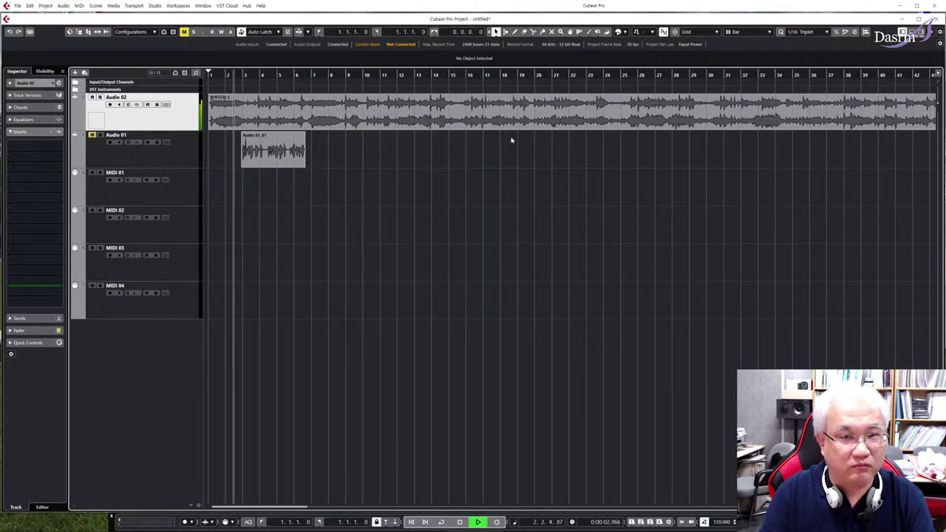
pyautogui.press('g')
pyautogui.press('g')
pyautogui.press('h')
pyautogui.press('h')
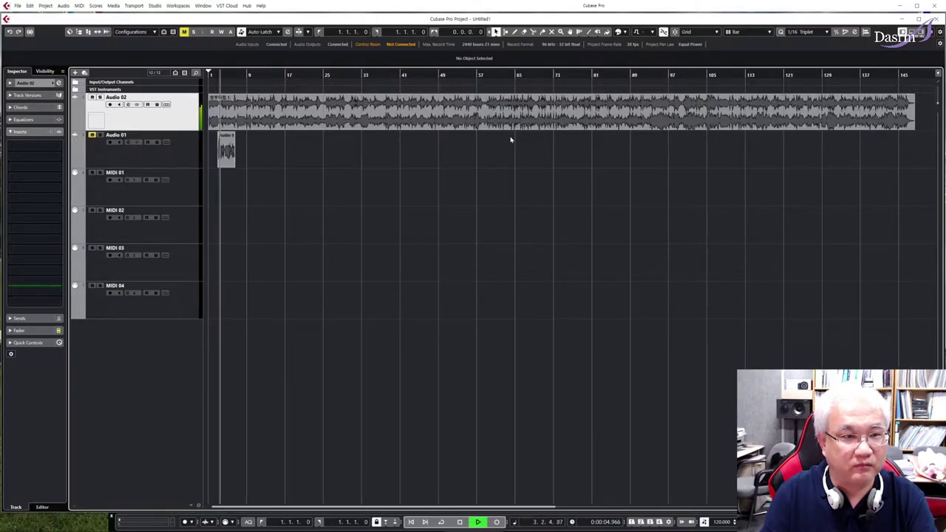
pyautogui.press('g')
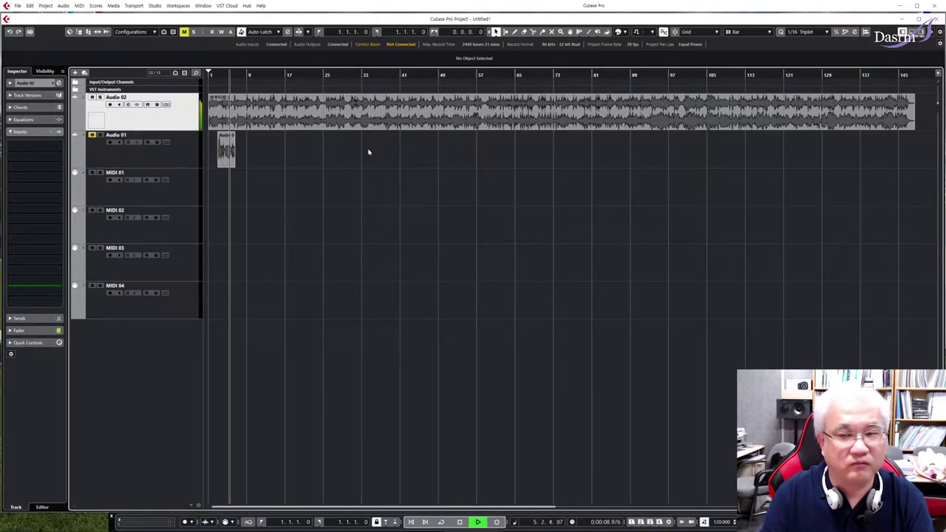
pyautogui.press('space')
# - Split the song on Audio 02 at about 3.1.4.46 and 6.2.2.77 to isolate a middle section
pyautogui.click(272, 125)
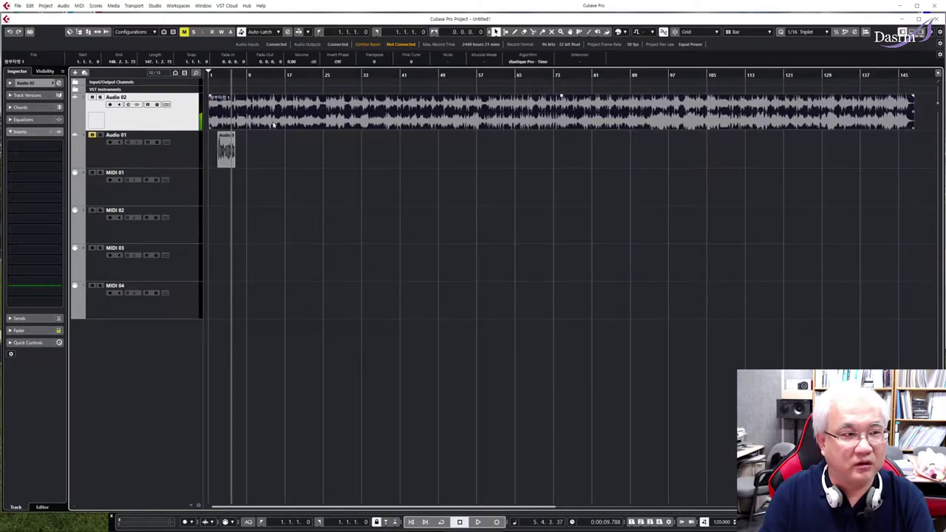
pyautogui.press('h')
pyautogui.press('h')
pyautogui.press('h')
pyautogui.press('h')
pyautogui.press('h')
pyautogui.press('h')
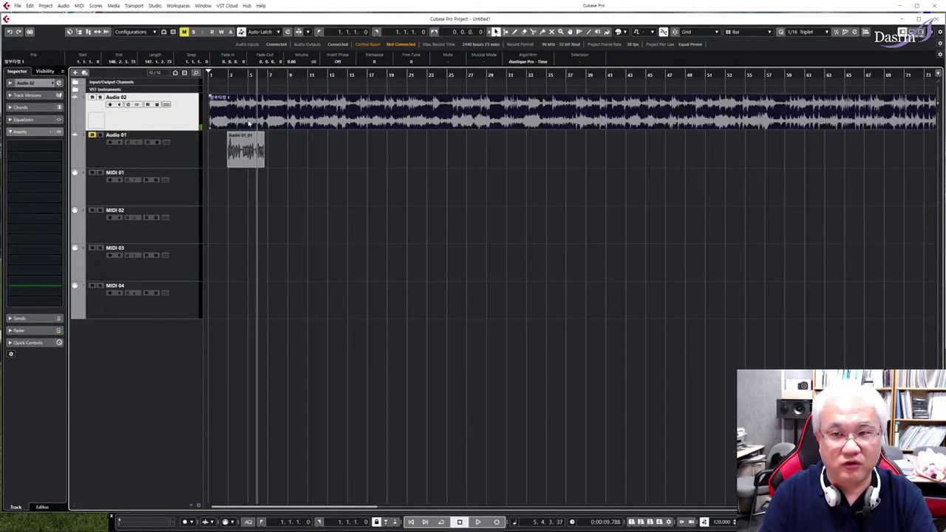
pyautogui.click(271, 149)
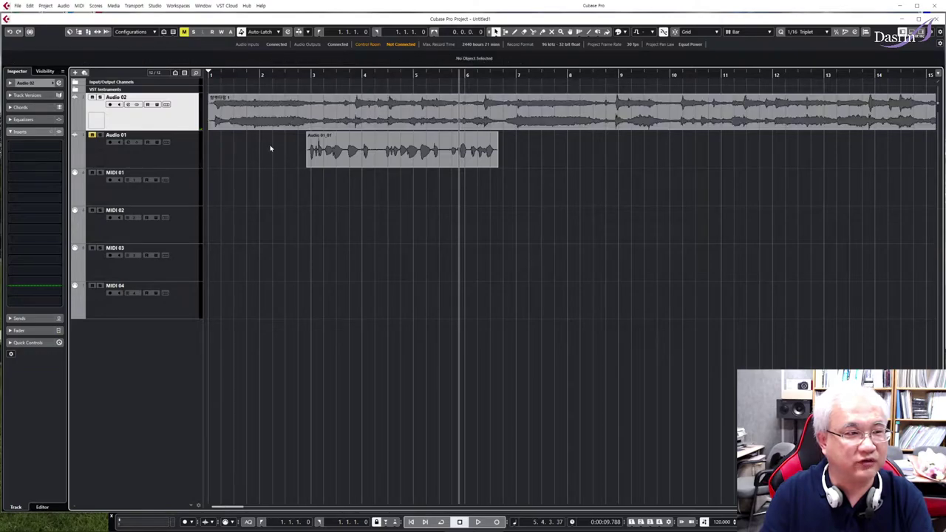
pyautogui.click(315, 122)
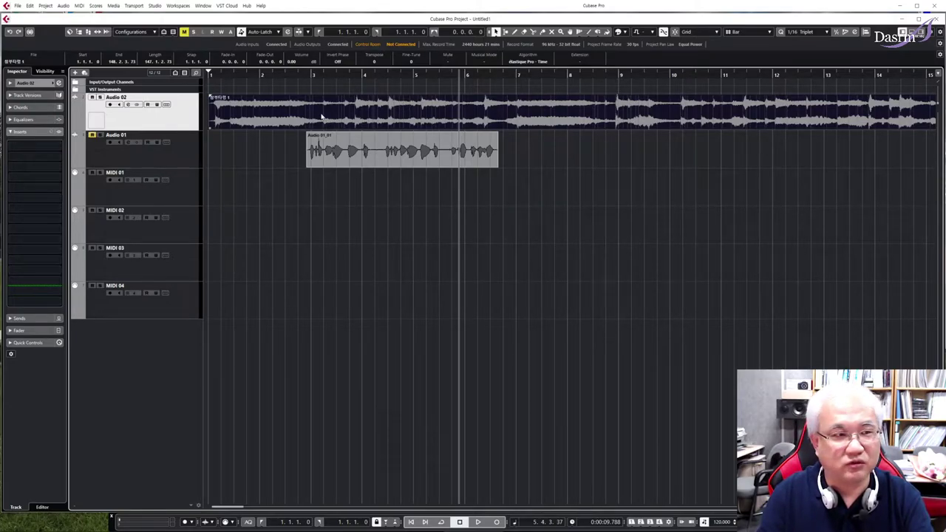
pyautogui.press('3')
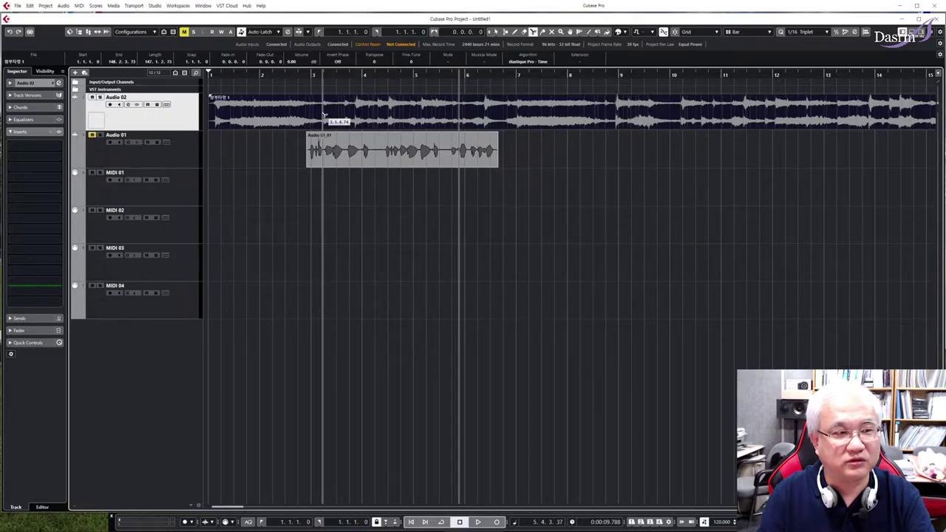
pyautogui.click(322, 118)
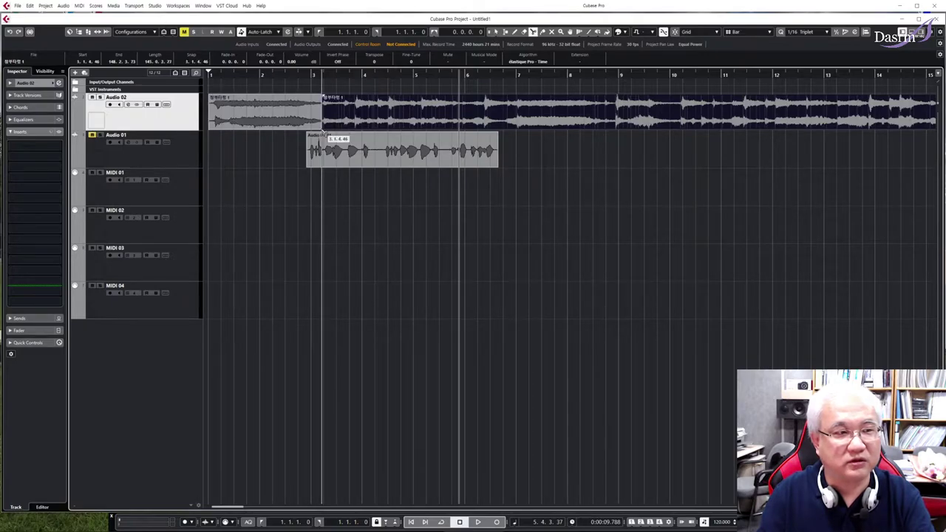
pyautogui.click(482, 117)
pyautogui.press('1')
# - Raise the middle section's volume to 3.00 dB and add a fade-in and a fade-out of about 0.3.2 each
pyautogui.click(382, 107)
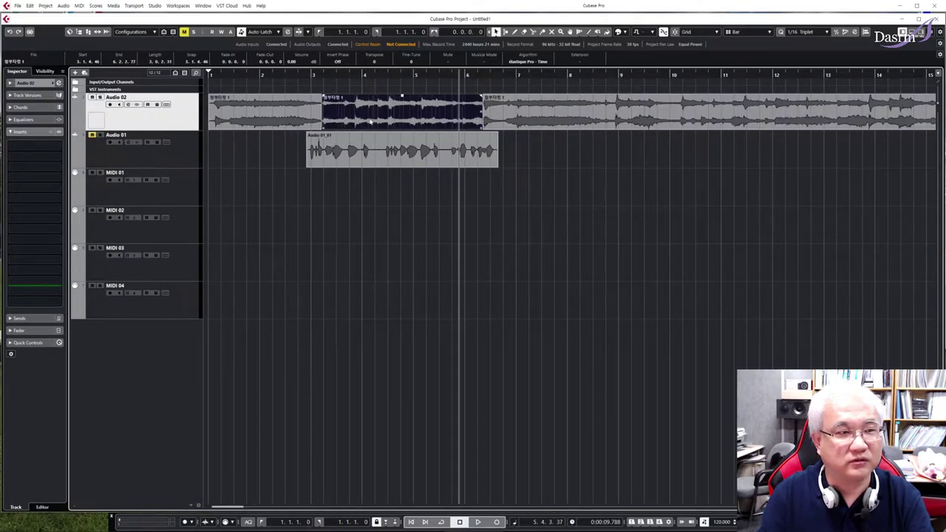
pyautogui.moveTo(401, 96); pyautogui.dragTo(401, 78)
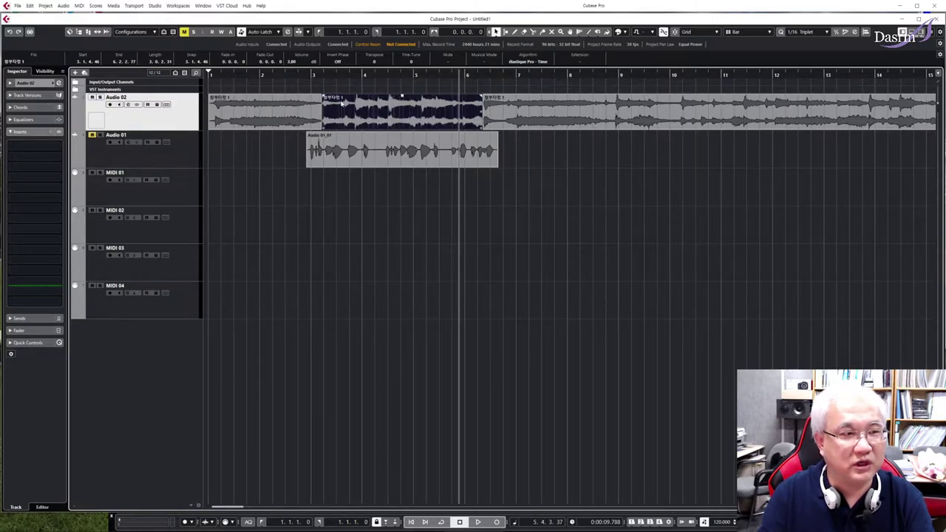
pyautogui.moveTo(322, 96); pyautogui.dragTo(367, 96)
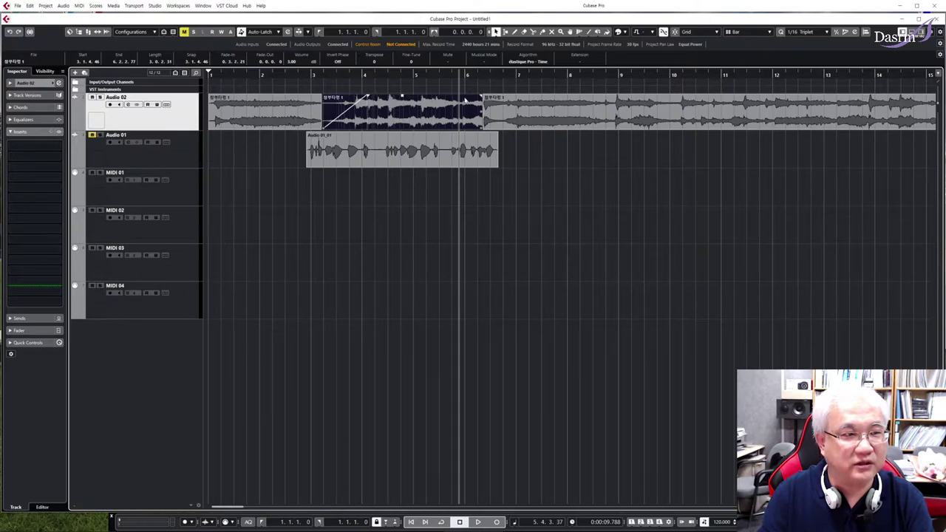
pyautogui.moveTo(479, 97); pyautogui.dragTo(438, 97)
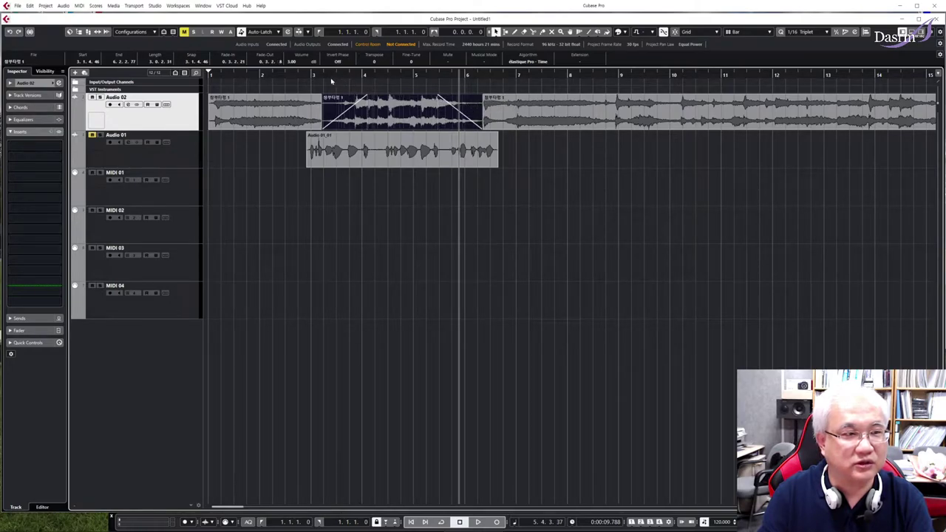
# - Play back the faded middle section on Audio 02 from its beginning
pyautogui.click(322, 75)
pyautogui.press('space')
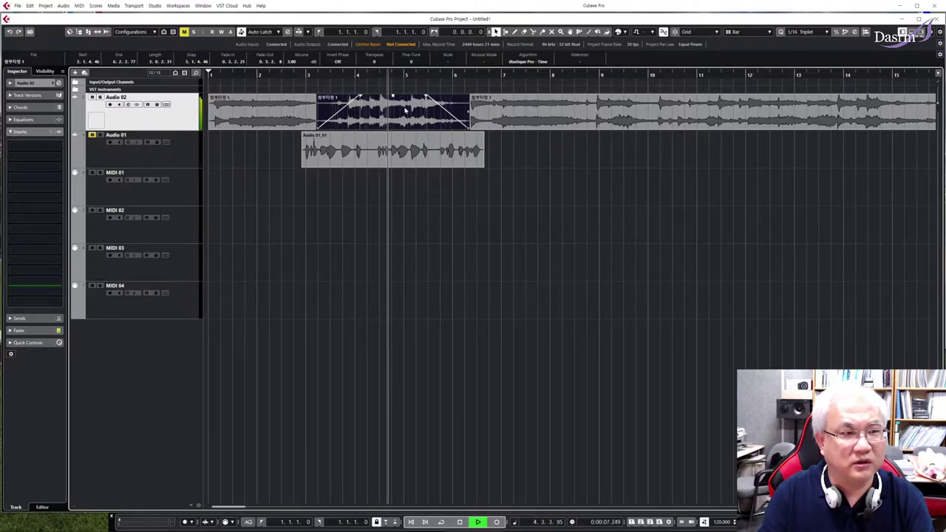
pyautogui.press('space')
# - Lower the faded section's volume to 2.54 dB and swap its place with the opening section, so it starts at bar 1
pyautogui.moveTo(392, 96); pyautogui.dragTo(393, 100)
pyautogui.moveTo(256, 113); pyautogui.dragTo(451, 113)
pyautogui.moveTo(362, 113); pyautogui.dragTo(224, 102)
pyautogui.moveTo(431, 106); pyautogui.dragTo(383, 106)
# - Play back the rearranged sections on Audio 02 and remove the fade-out from the first one
pyautogui.press('space')
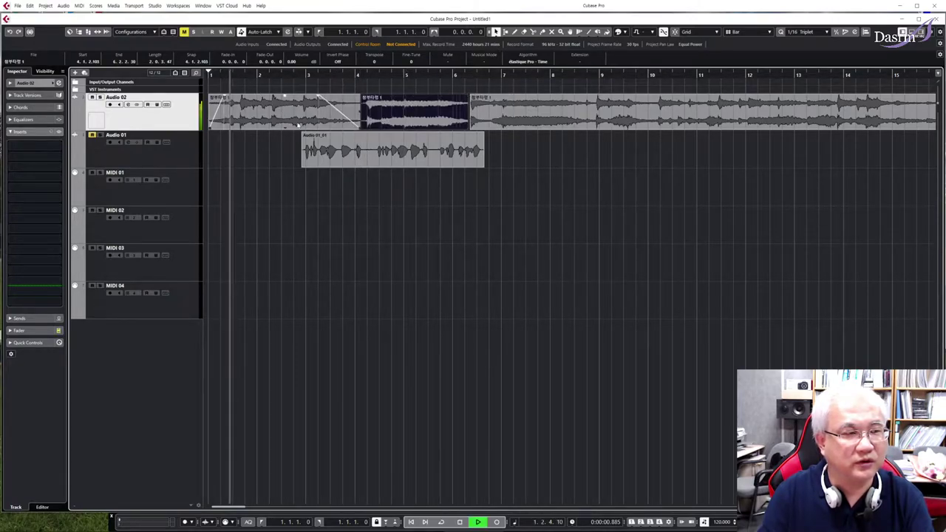
pyautogui.click(340, 75)
pyautogui.moveTo(318, 97); pyautogui.dragTo(364, 98)
pyautogui.click(464, 75)
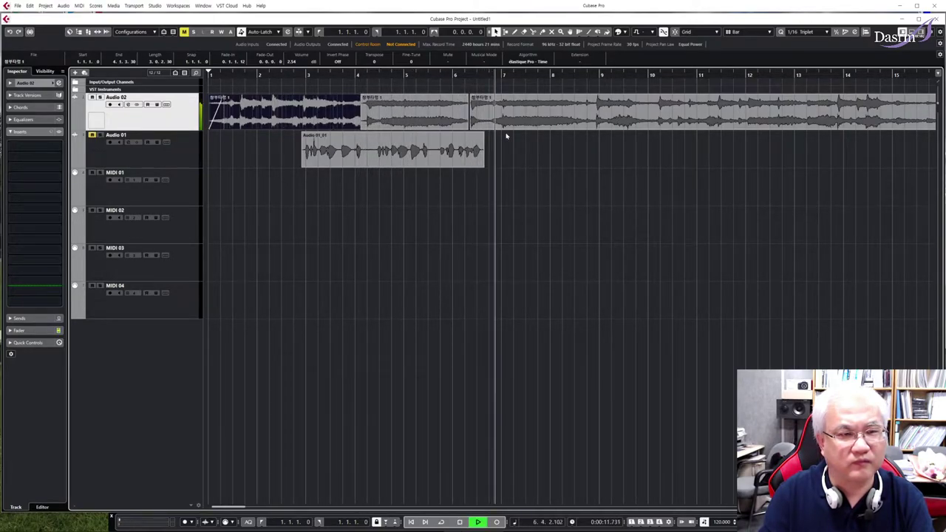
pyautogui.press('space')
pyautogui.click(427, 199)
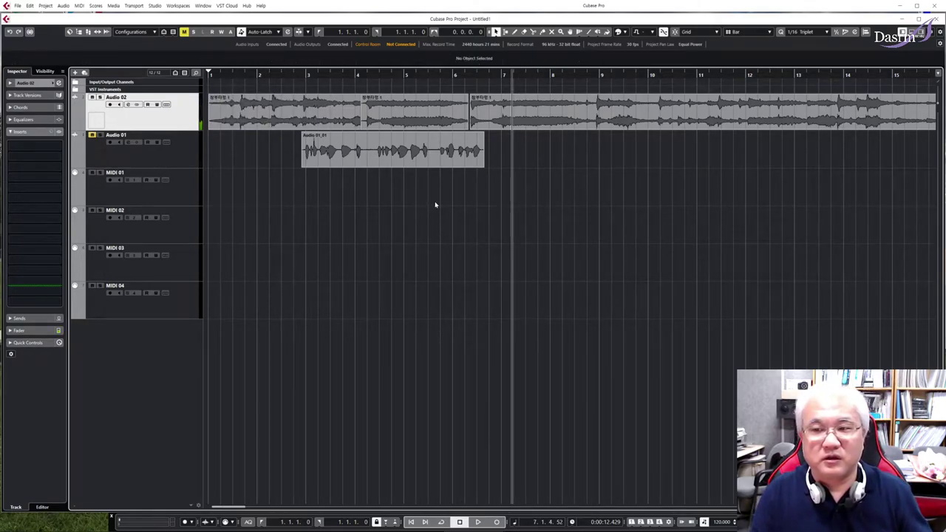
# - Delete all three song sections from the Audio 02 track
pyautogui.click(319, 111)
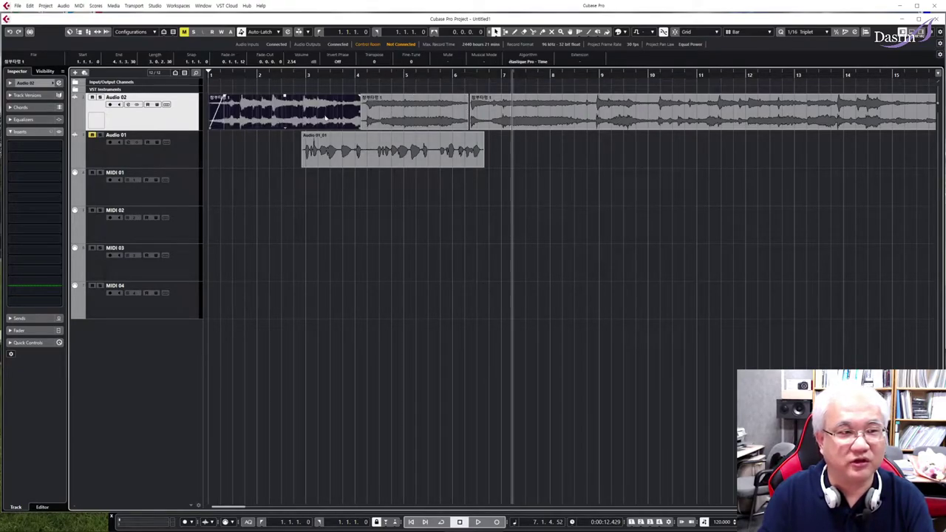
pyautogui.press('Delete')
pyautogui.click(394, 122)
pyautogui.press('Delete')
pyautogui.click(487, 120)
pyautogui.press('Delete')
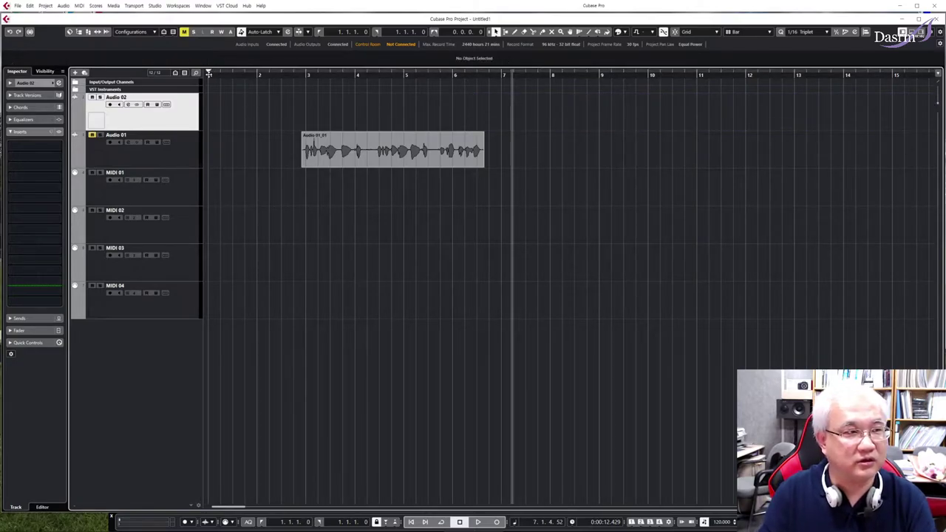
# - Import the video "Cubase 기초 07 20210510.mp4" from the 방송강의 녹화 folder on drive L at bar 1, extracting its audio
pyautogui.click(209, 74)
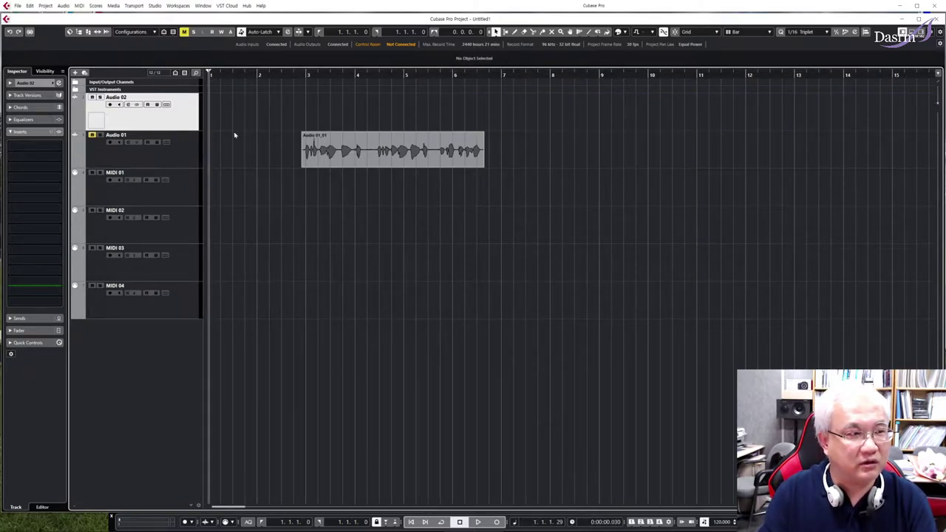
pyautogui.click(17, 5)
pyautogui.moveTo(79, 116)
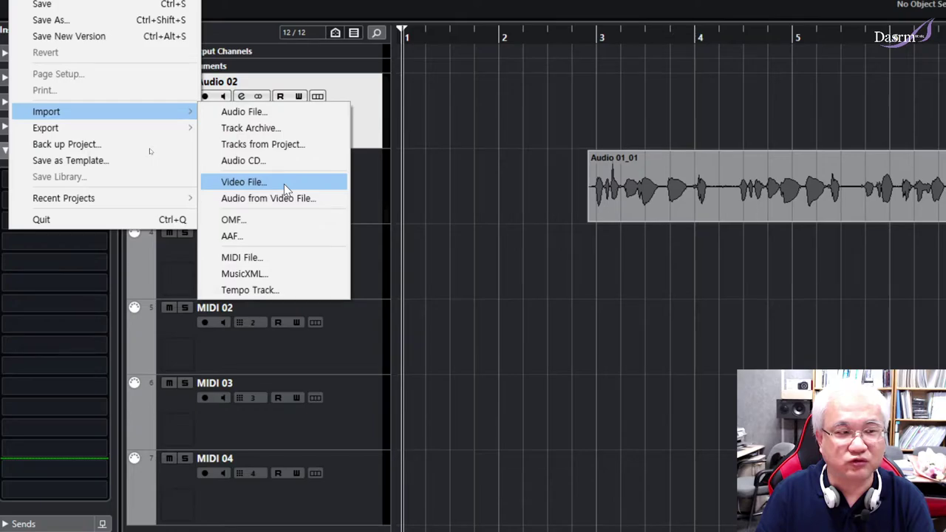
pyautogui.click(286, 188)
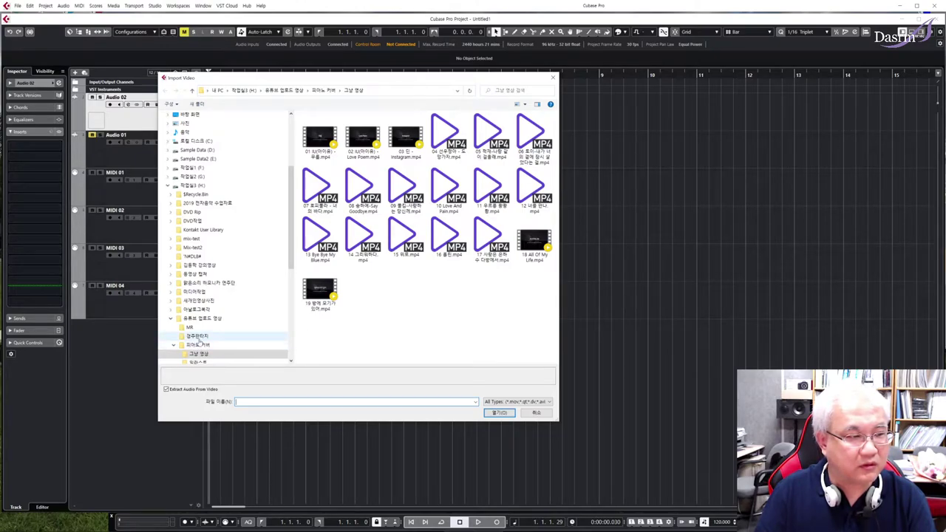
pyautogui.click(198, 345)
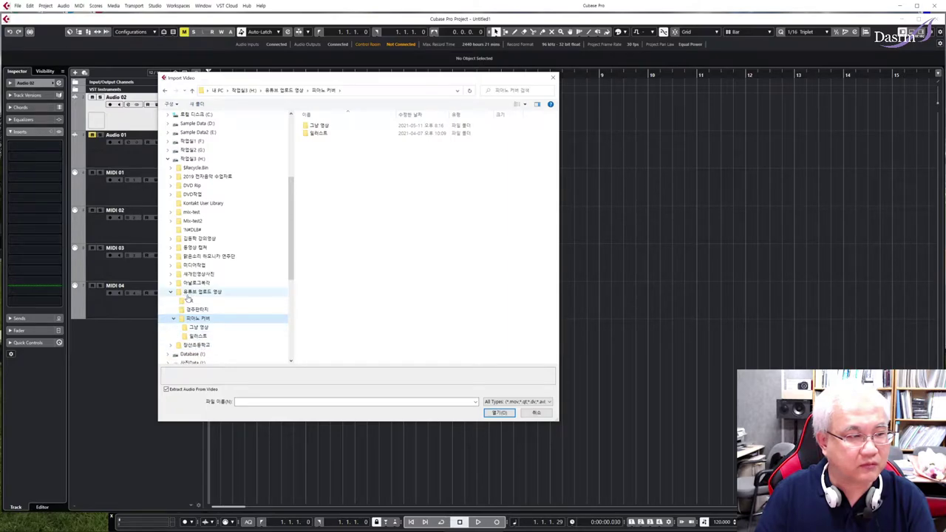
pyautogui.click(196, 293)
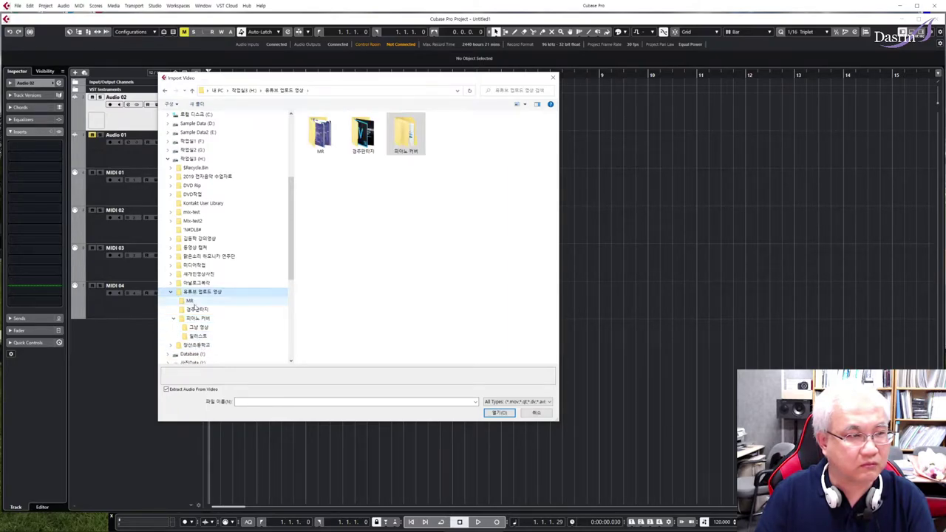
pyautogui.click(171, 292)
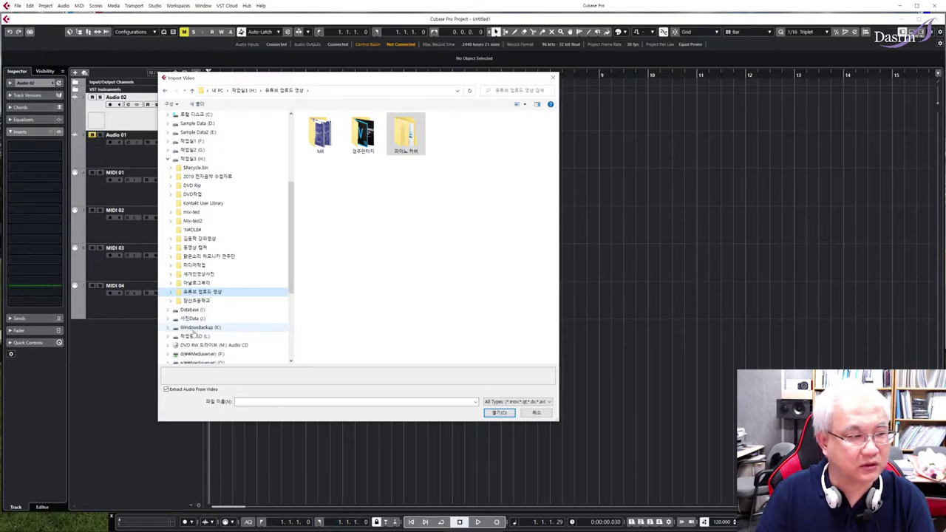
pyautogui.click(194, 336)
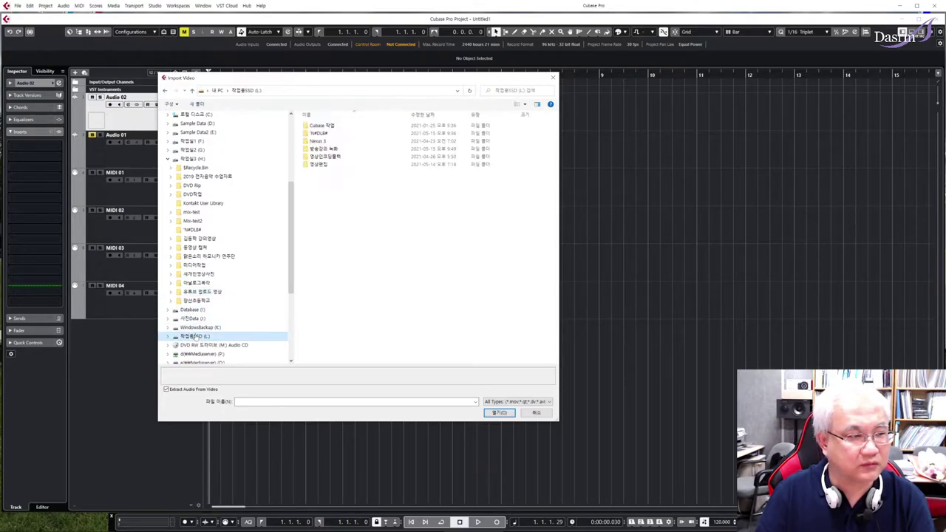
pyautogui.doubleClick(325, 149)
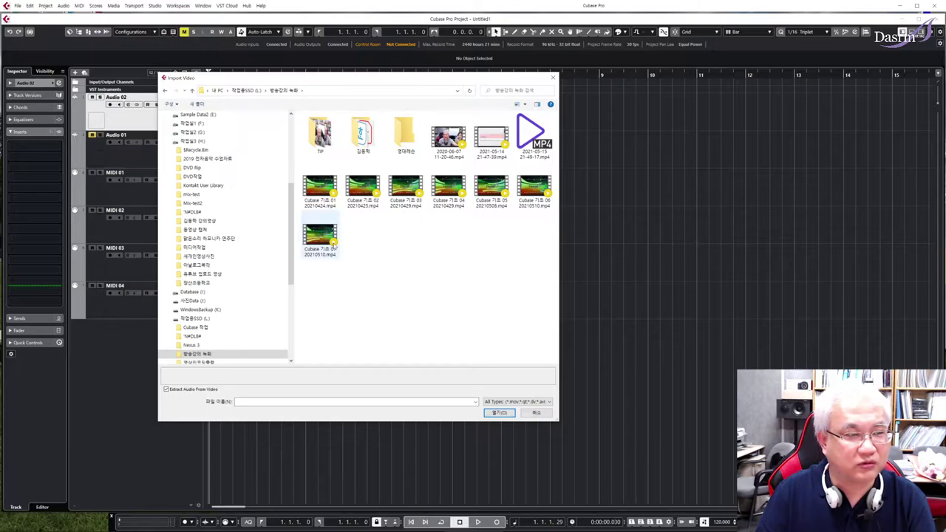
pyautogui.click(324, 234)
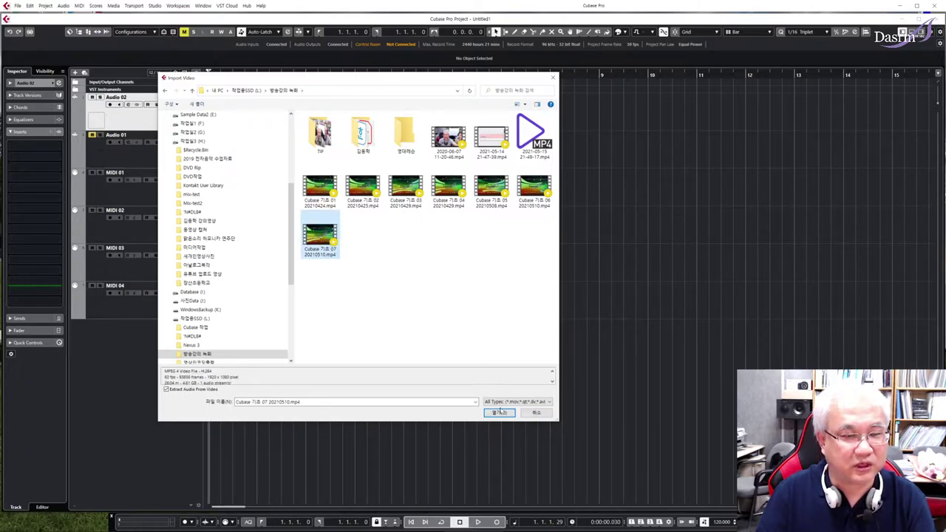
pyautogui.click(499, 413)
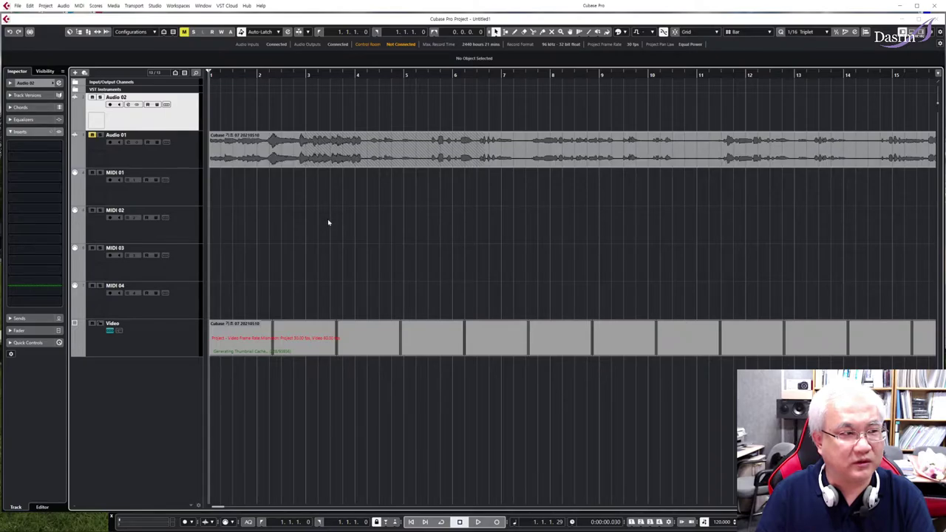
# - Move the video's extracted audio clip from the Audio 01 track to the Audio 02 track
pyautogui.click(439, 151)
pyautogui.press('Delete')
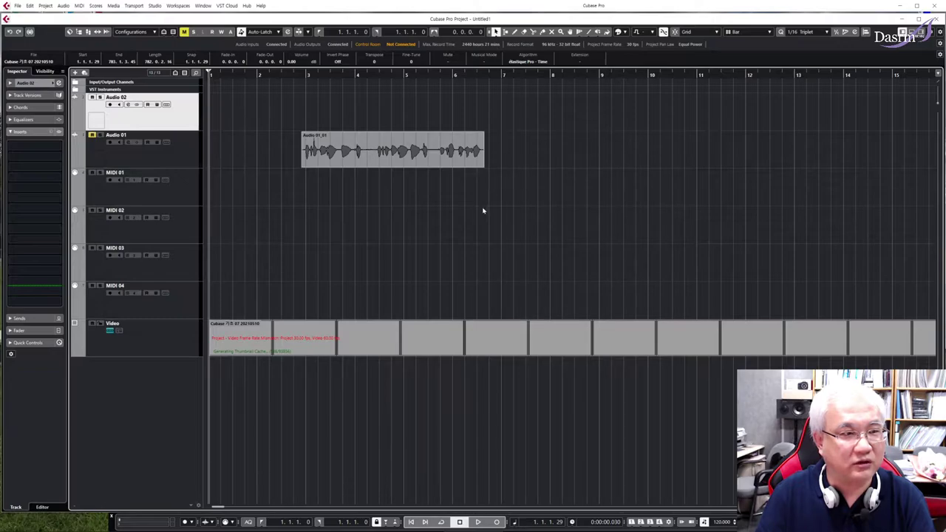
pyautogui.click(358, 249)
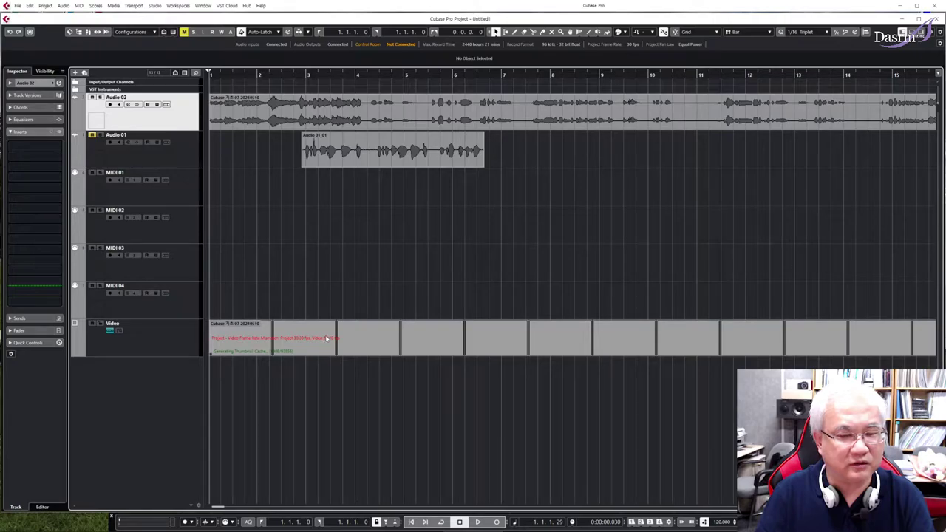
# - Examine the full length of the imported video clip and its extracted audio clip across the timeline
pyautogui.press('g')
pyautogui.press('g')
pyautogui.press('g')
pyautogui.press('g')
pyautogui.press('g')
pyautogui.press('g')
pyautogui.press('g')
pyautogui.press('g')
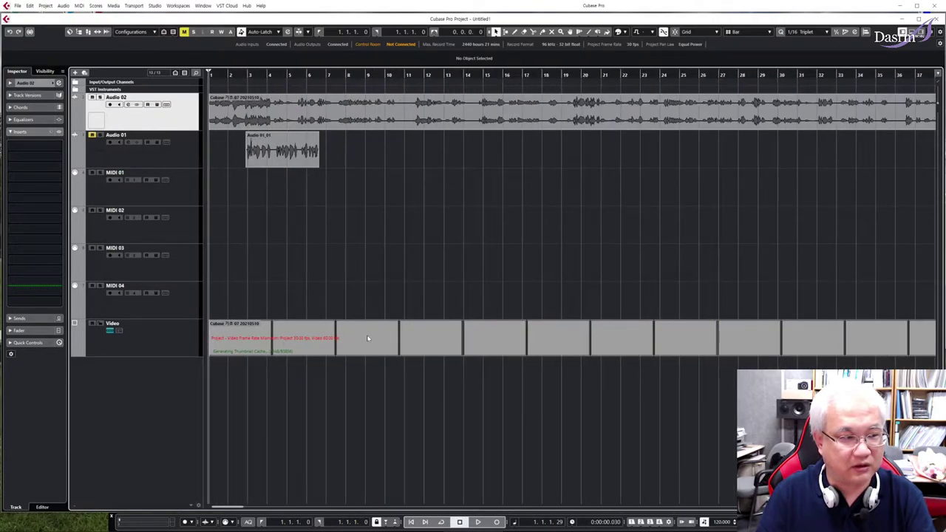
pyautogui.press('g')
pyautogui.press('g')
pyautogui.press('g')
pyautogui.press('g')
pyautogui.press('g')
pyautogui.press('g')
pyautogui.click(159, 338)
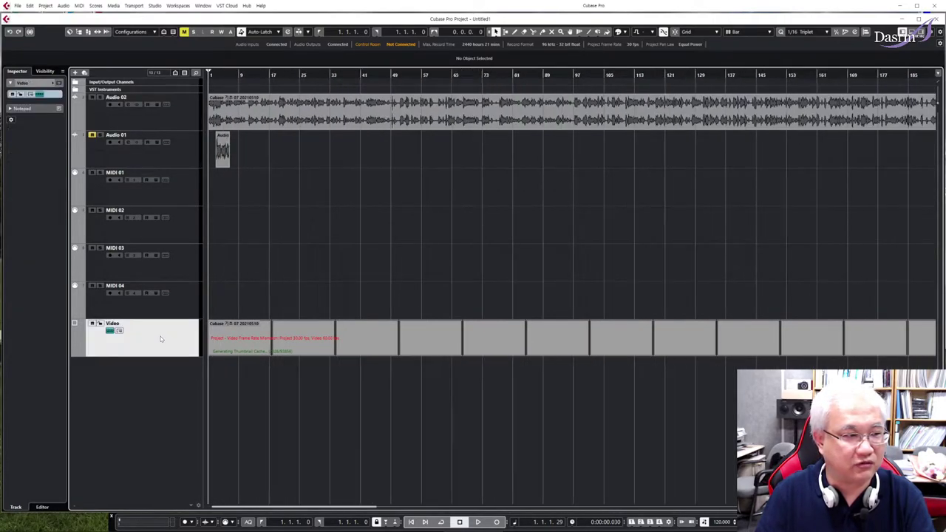
pyautogui.press('g')
pyautogui.press('g')
pyautogui.press('g')
pyautogui.press('g')
pyautogui.press('g')
pyautogui.press('g')
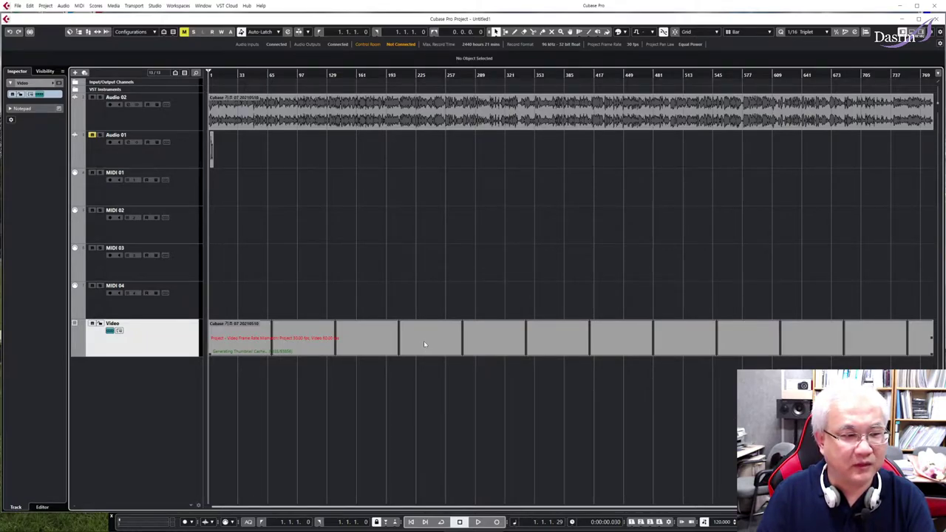
pyautogui.click(402, 338)
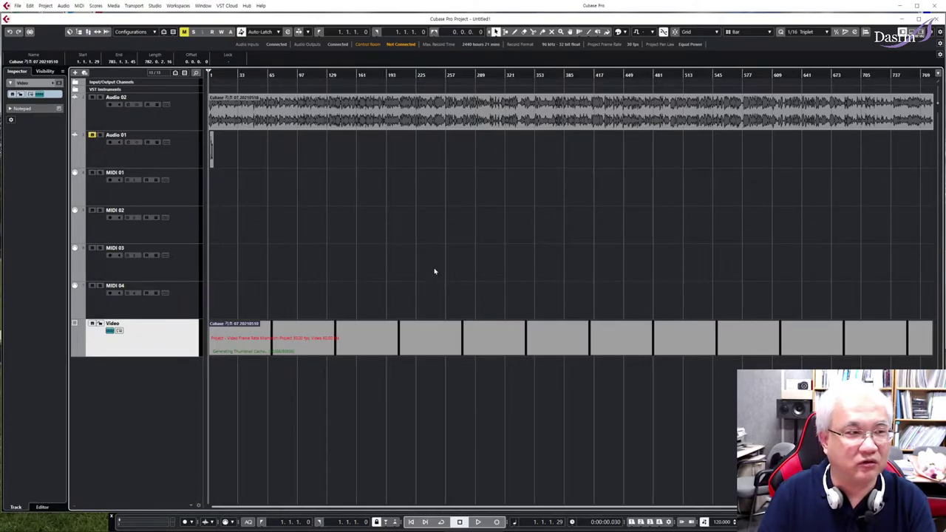
pyautogui.click(357, 116)
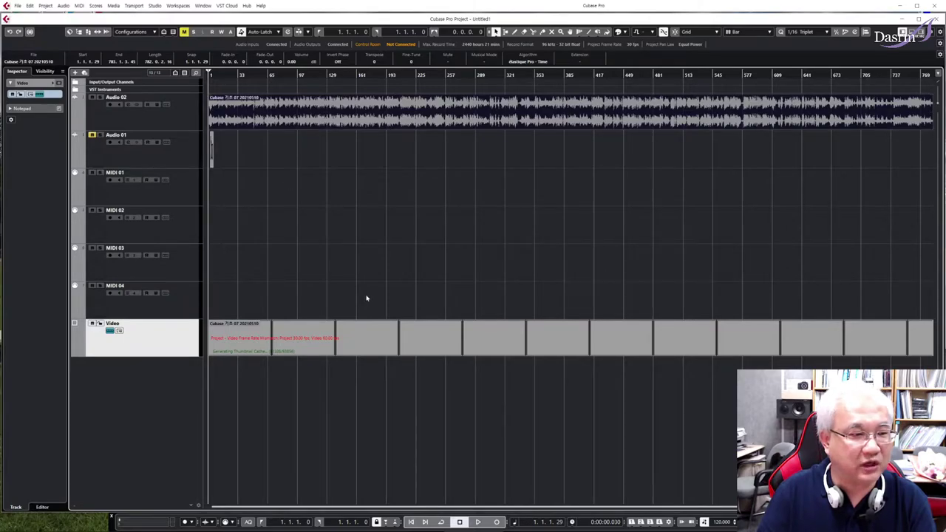
pyautogui.click(429, 339)
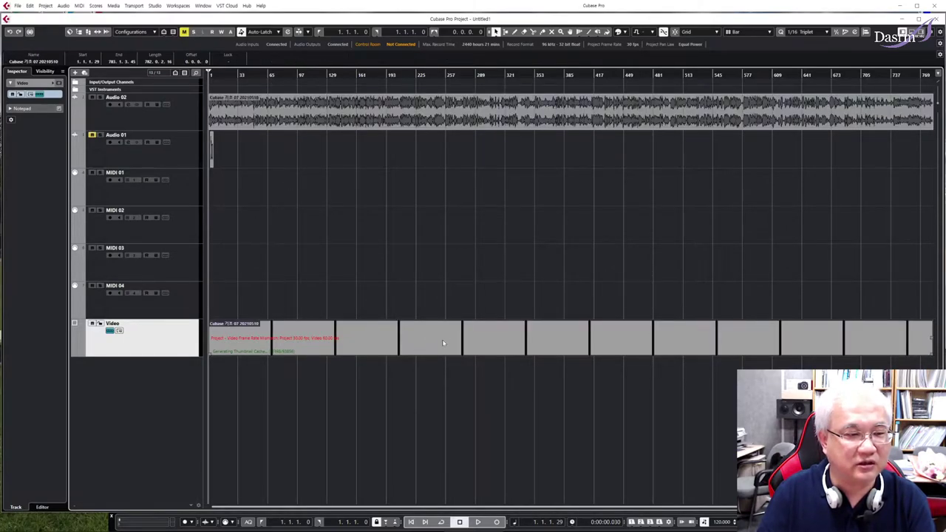
# - Open the video player window, move it slightly higher, and play the video from the start for about 12 seconds
pyautogui.press('F8')
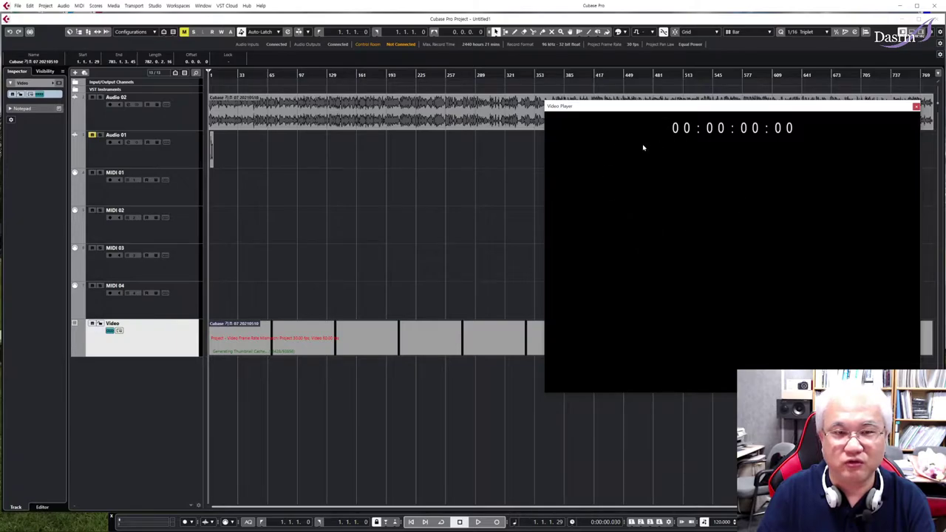
pyautogui.moveTo(684, 107); pyautogui.dragTo(685, 83)
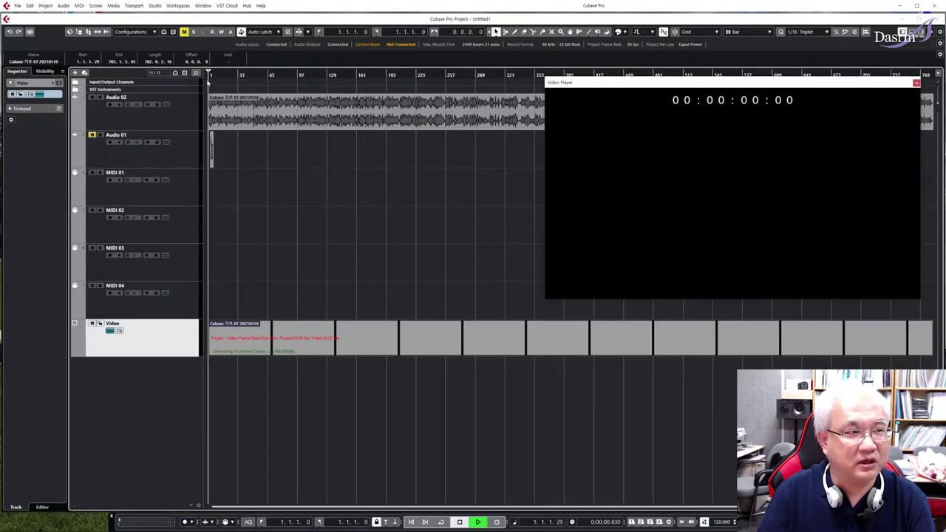
pyautogui.press('space')
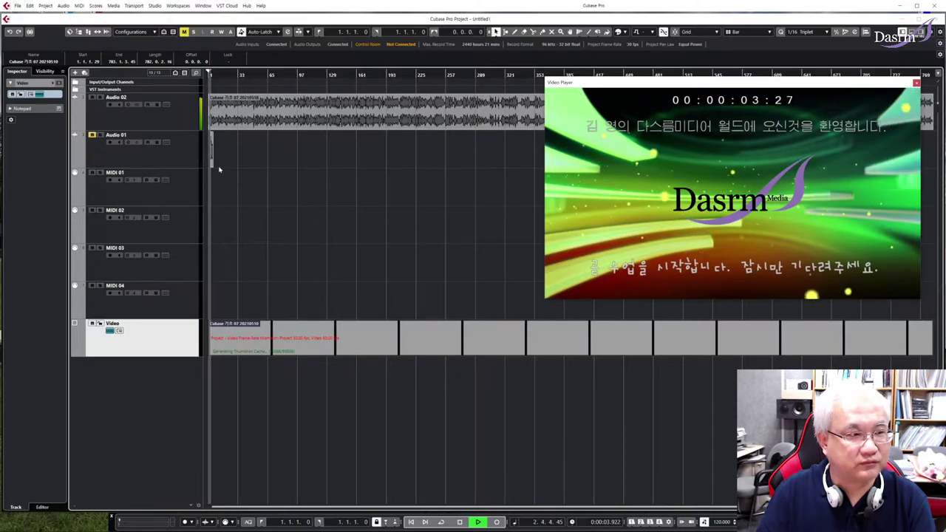
pyautogui.press('h')
pyautogui.press('h')
pyautogui.press('h')
pyautogui.press('h')
pyautogui.press('h')
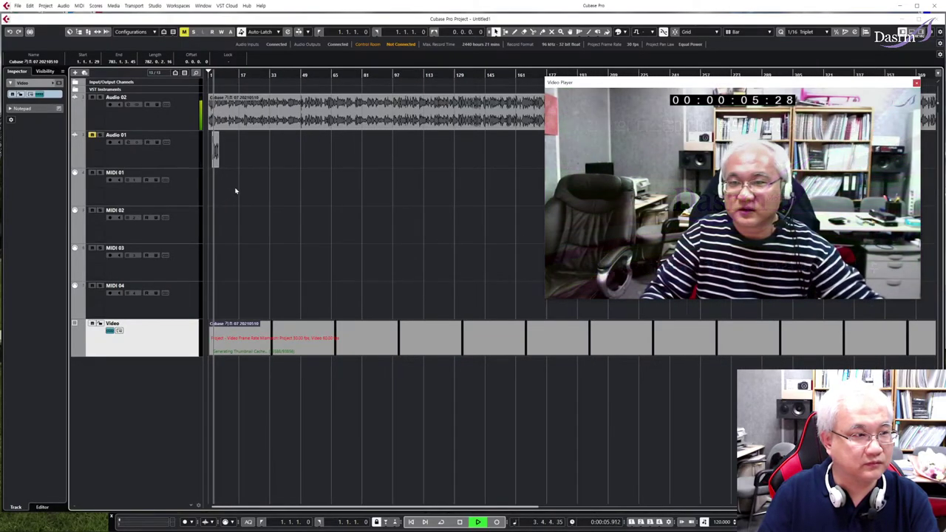
pyautogui.press('h')
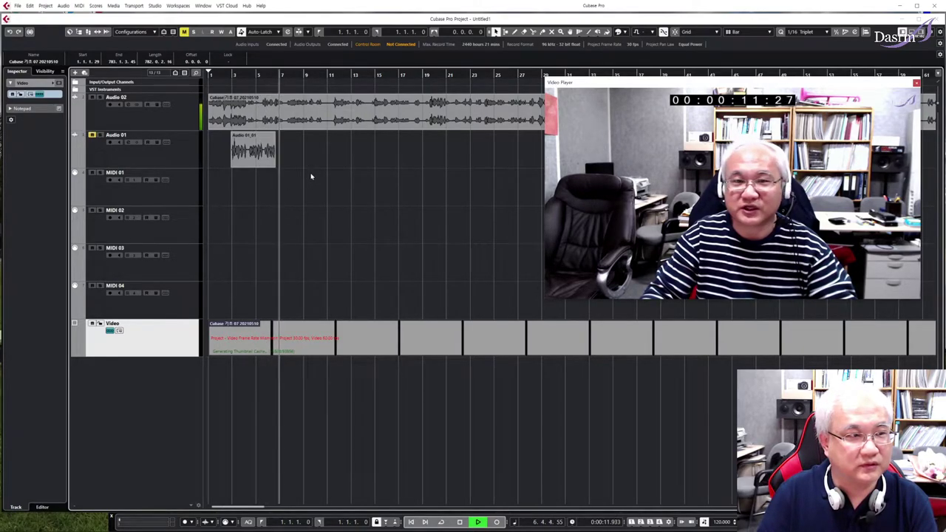
pyautogui.press('space')
# - Split the extracted audio clip on Audio 02 at 7.2.3.95, at 11.1.2.49 and near bar 14
pyautogui.click(297, 97)
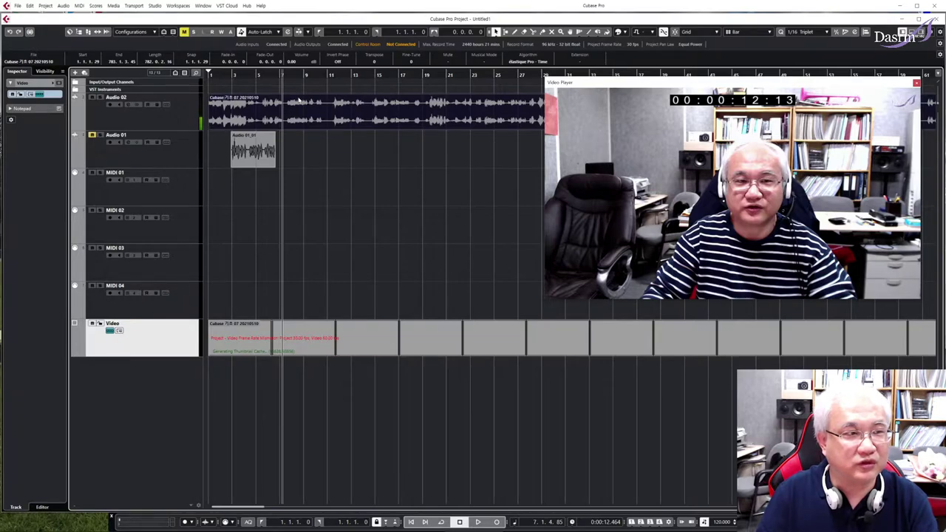
pyautogui.press('3')
pyautogui.click(286, 116)
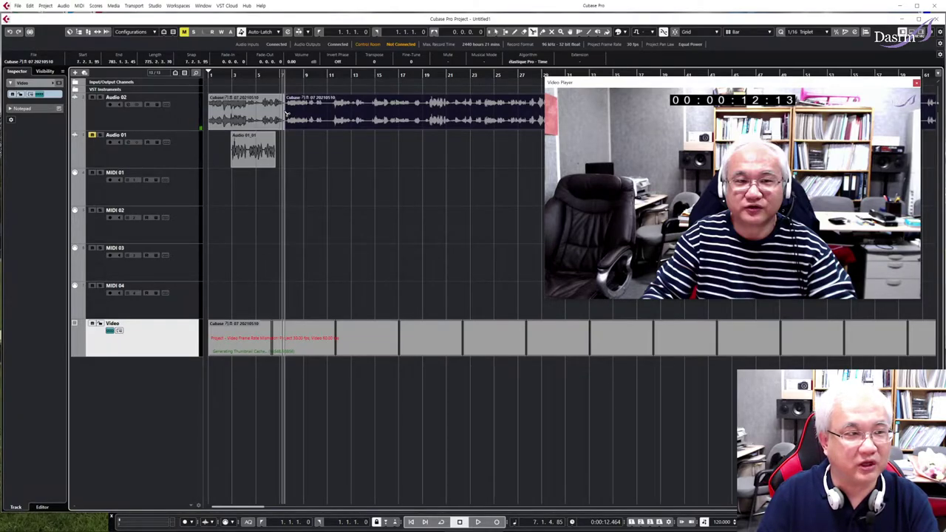
pyautogui.click(329, 112)
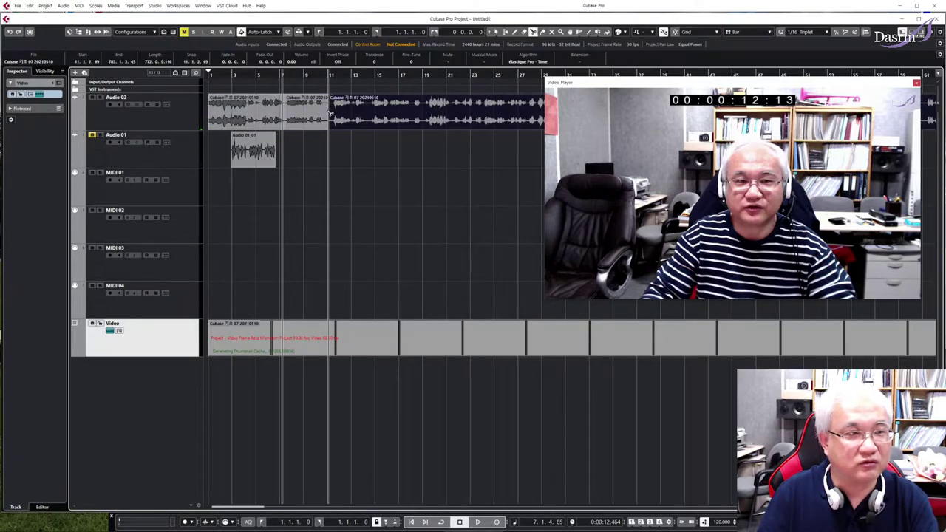
pyautogui.click(367, 118)
# - Select the second section on Audio 02 and play it back briefly from its beginning with the video
pyautogui.press('1')
pyautogui.click(300, 111)
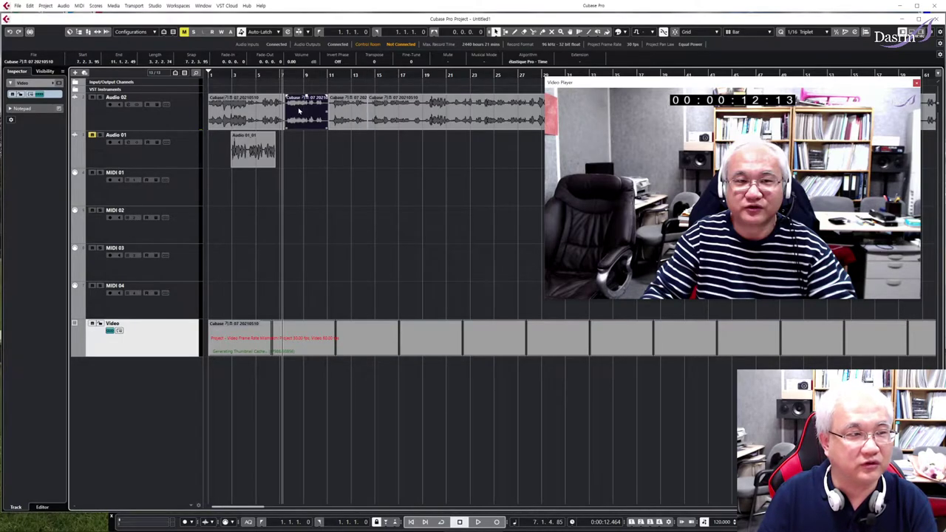
pyautogui.click(285, 75)
pyautogui.press('space')
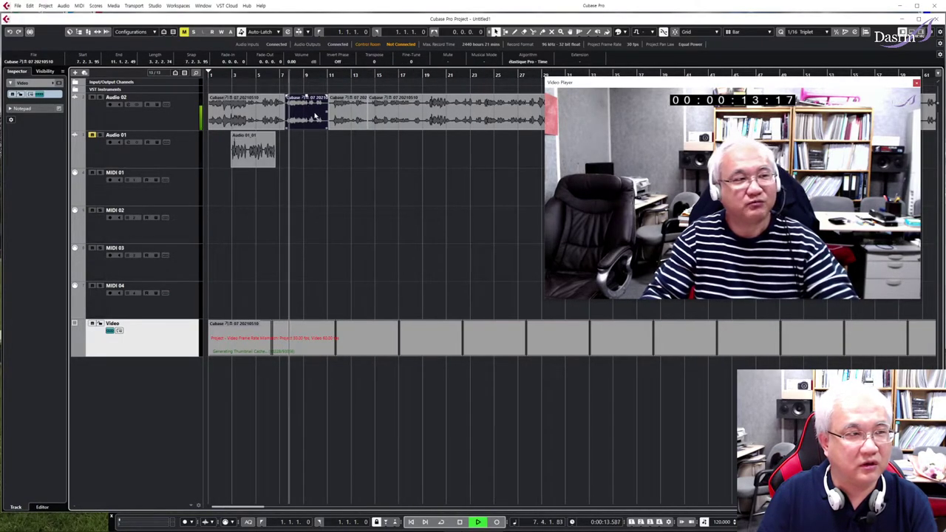
pyautogui.press('space')
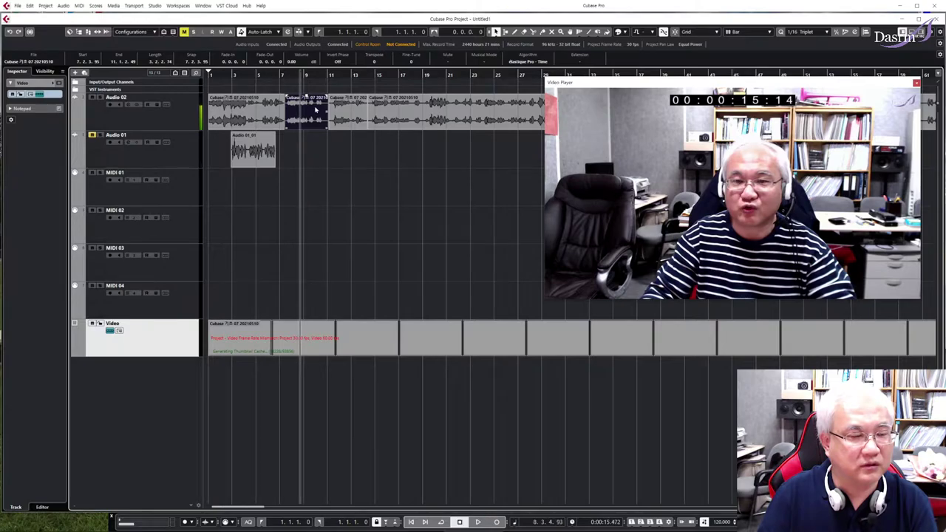
# - Transpose the second section on Audio 02 by 9 semitones and play it back from its beginning
pyautogui.press('h')
pyautogui.press('h')
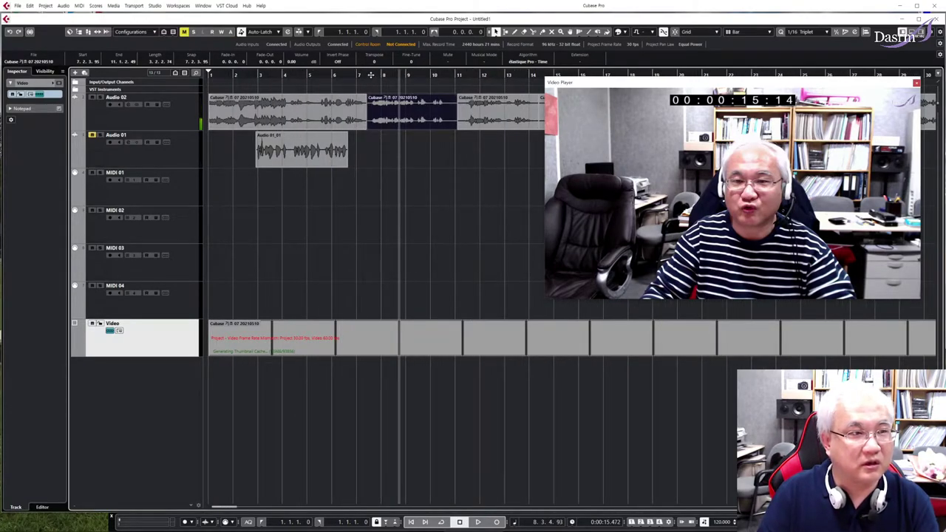
pyautogui.click(370, 75)
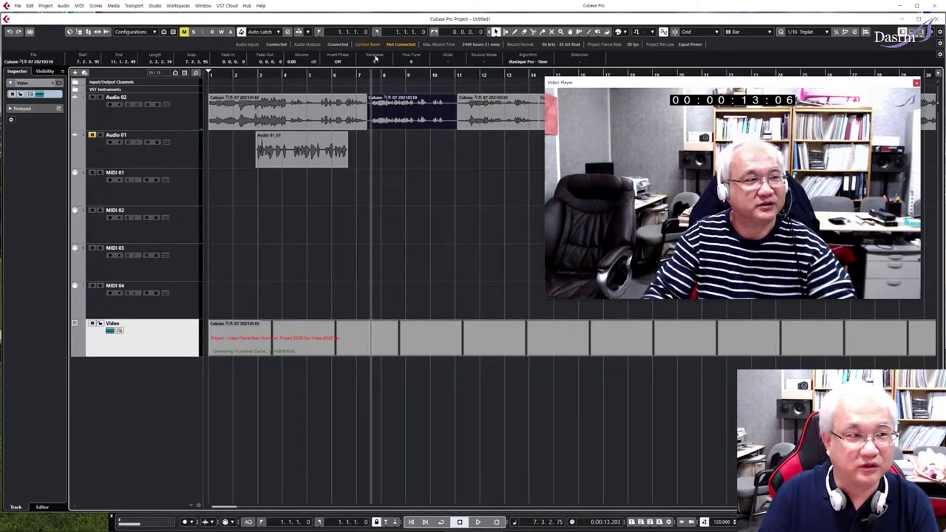
pyautogui.press('space')
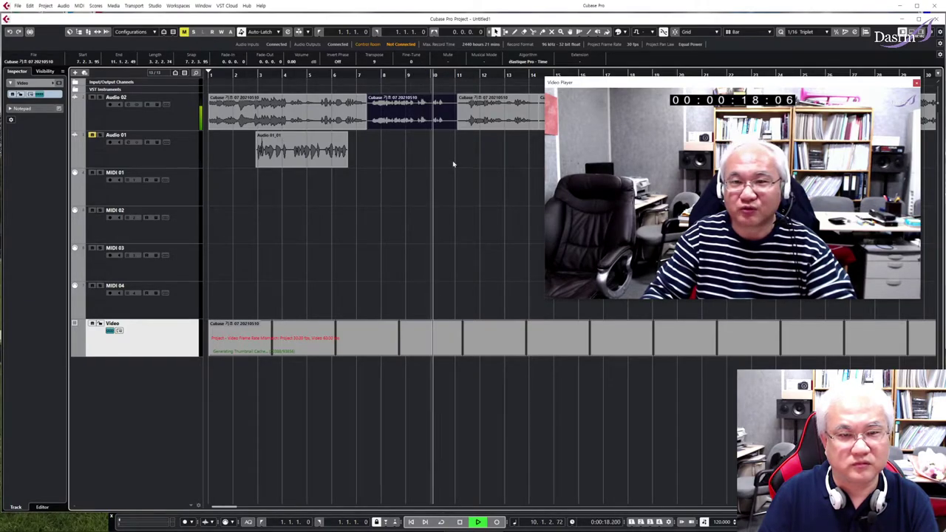
pyautogui.press('space')
# - Stop playback, return the cursor to the start of the second section on Audio 02, and reset that section's transpose to 0
pyautogui.click(426, 141)
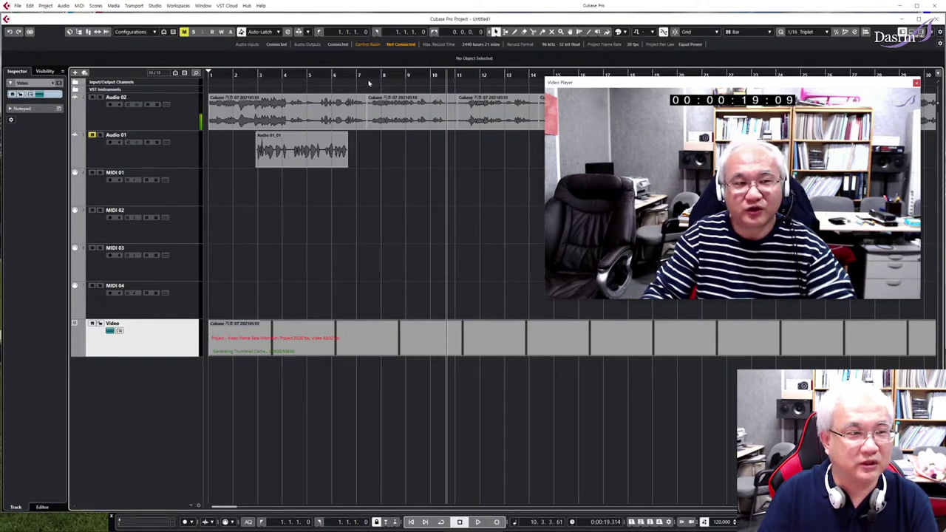
pyautogui.click(371, 87)
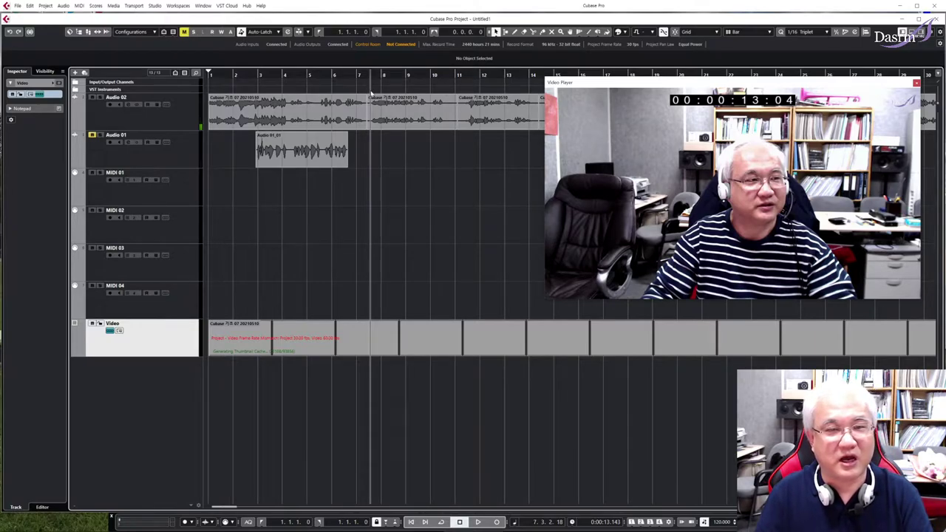
pyautogui.click(408, 116)
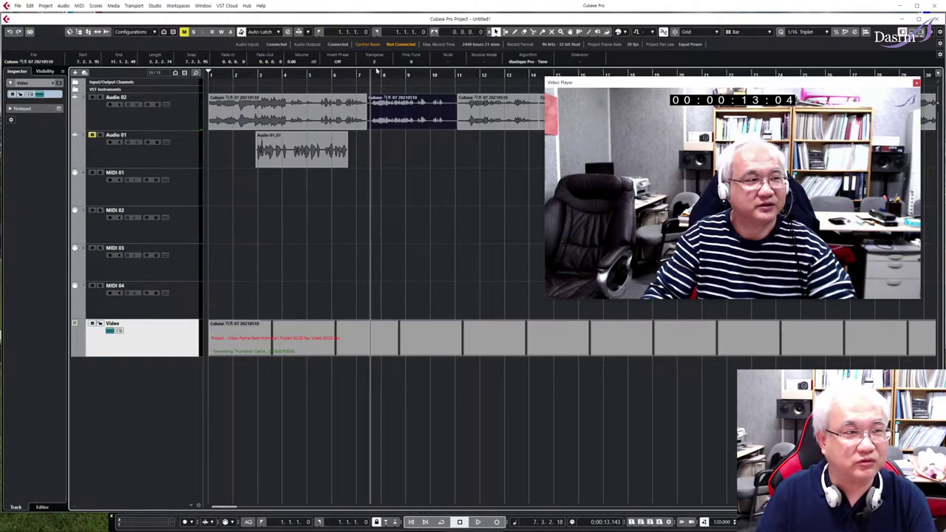
pyautogui.click(412, 144)
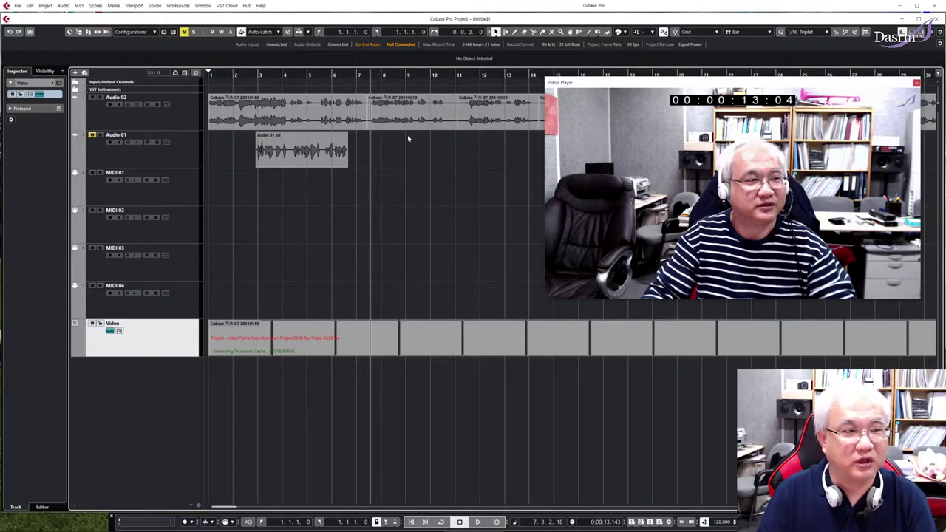
pyautogui.click(411, 125)
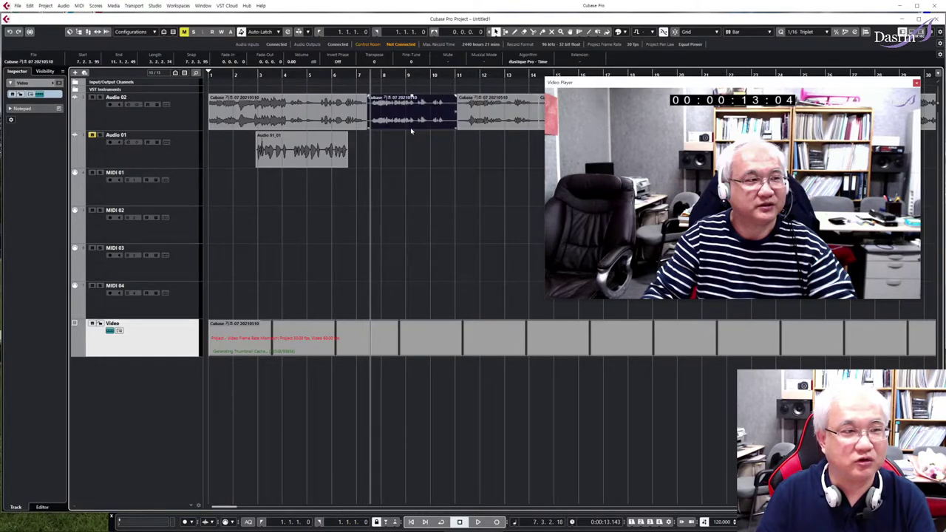
pyautogui.moveTo(410, 116)
pyautogui.mouseDown()
pyautogui.moveTo(463, 114)
pyautogui.moveTo(411, 116)
pyautogui.mouseUp()
# - Add a fade-in reaching about bar 2 to the first section on Audio 02 and play it back from the project start
pyautogui.click(212, 97)
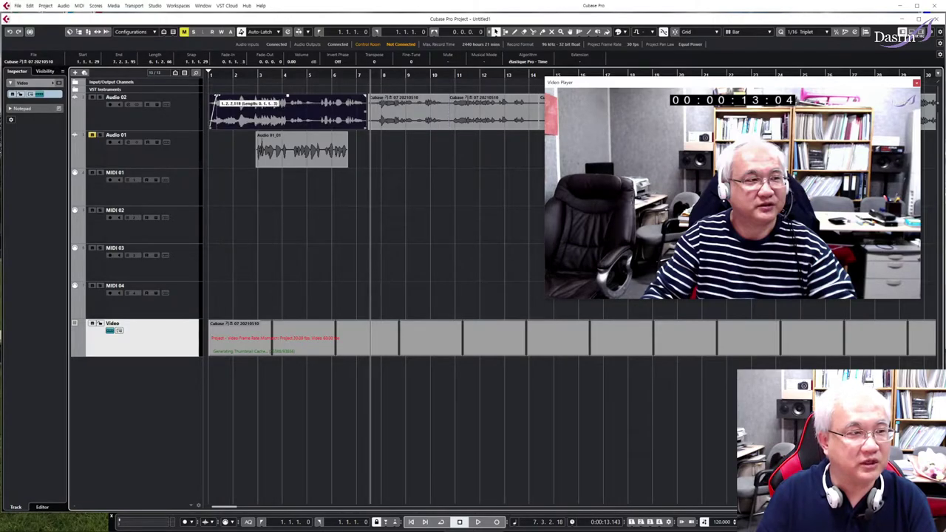
pyautogui.click(208, 73)
pyautogui.press('space')
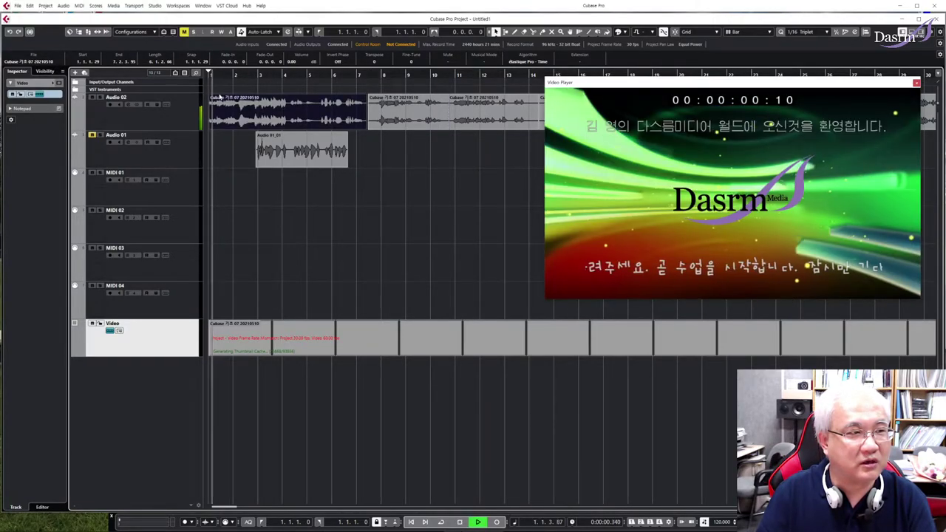
pyautogui.moveTo(211, 96); pyautogui.dragTo(241, 97)
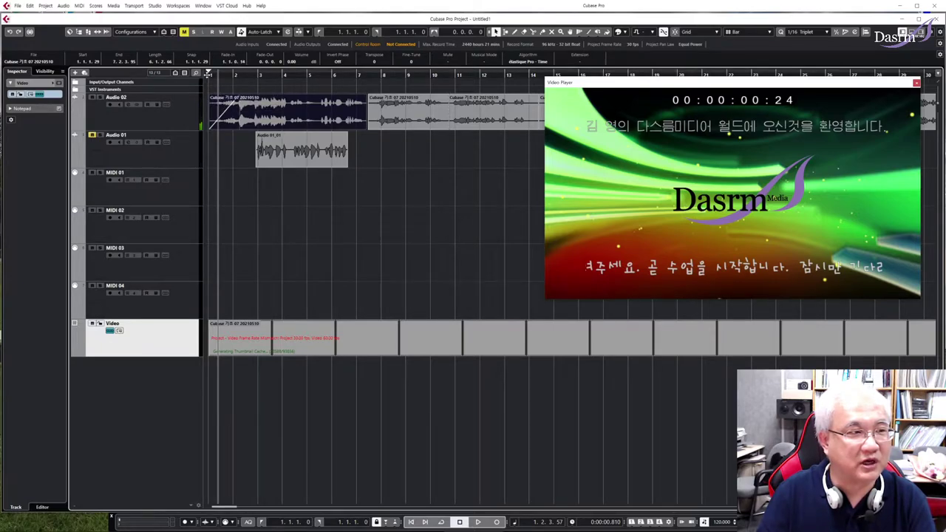
pyautogui.click(208, 74)
pyautogui.press('space')
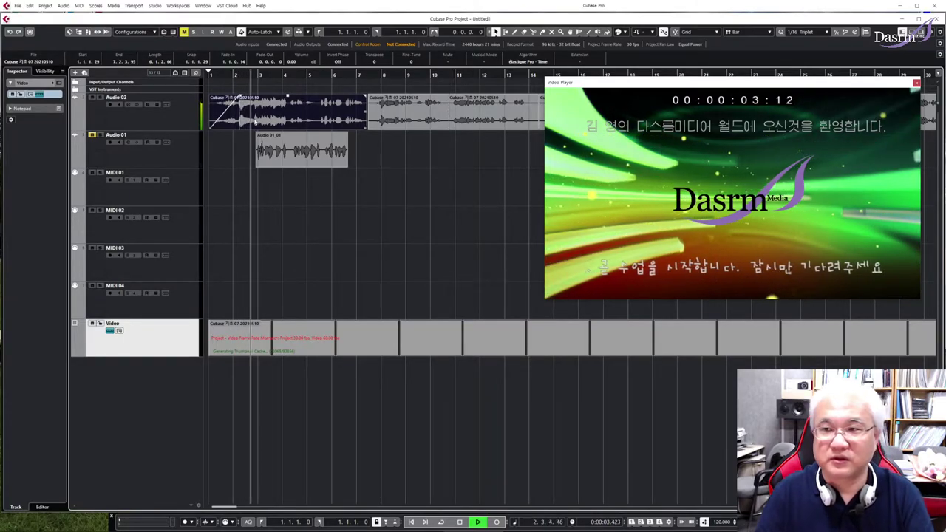
pyautogui.press('space')
# - Deselect the clip, close the video player, and return the cursor to the project start
pyautogui.click(367, 153)
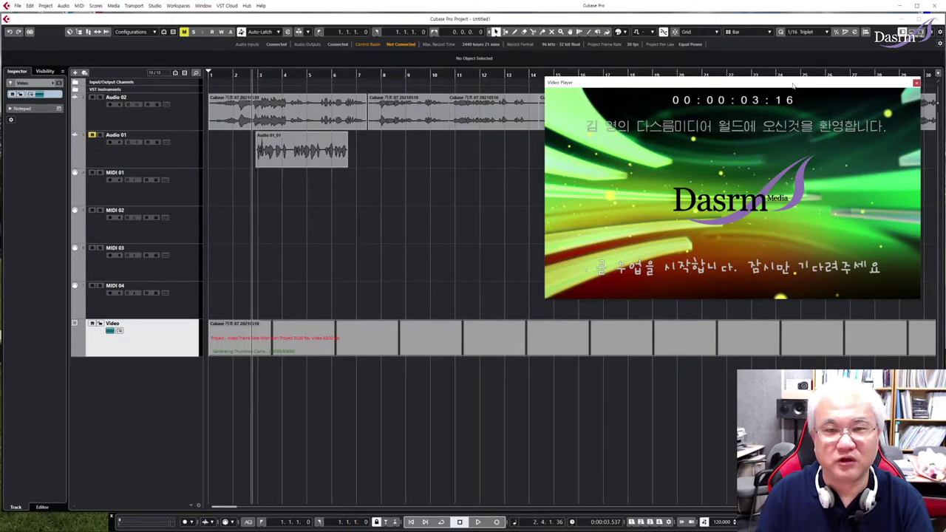
pyautogui.click(917, 82)
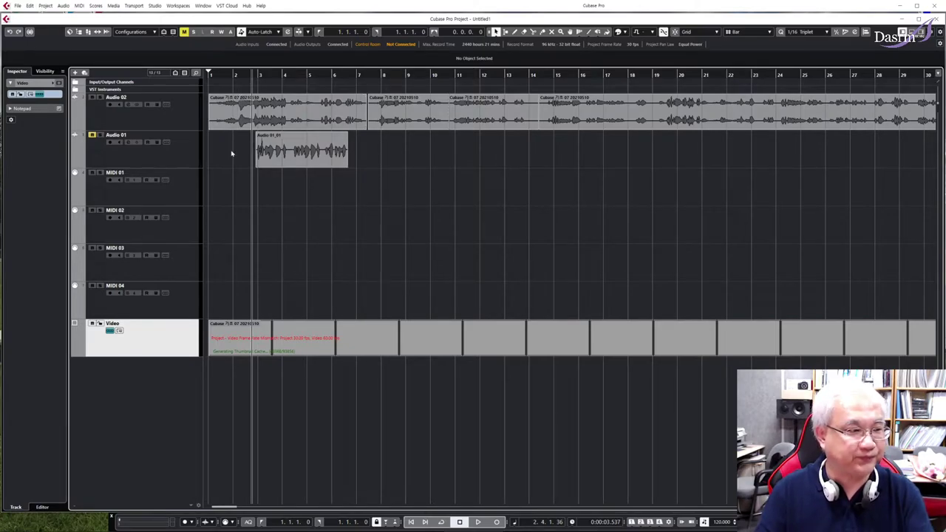
pyautogui.click(17, 6)
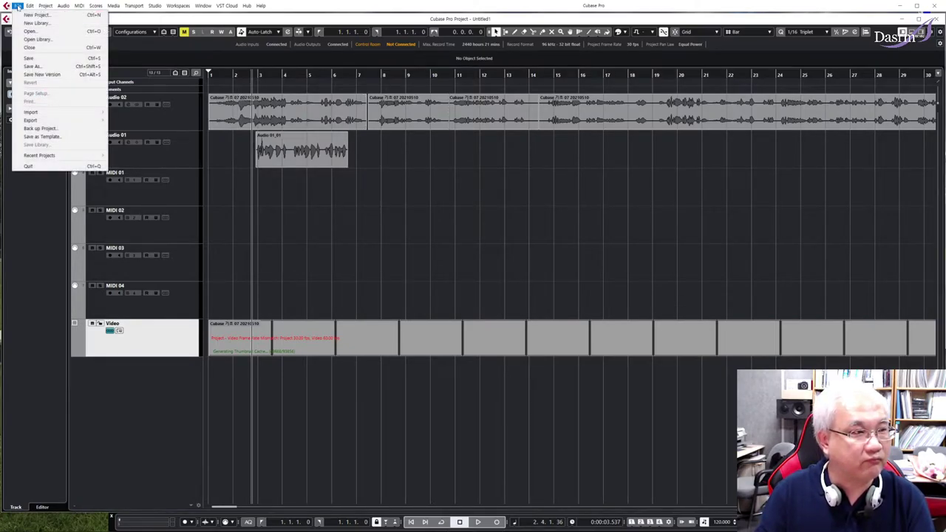
pyautogui.click(256, 172)
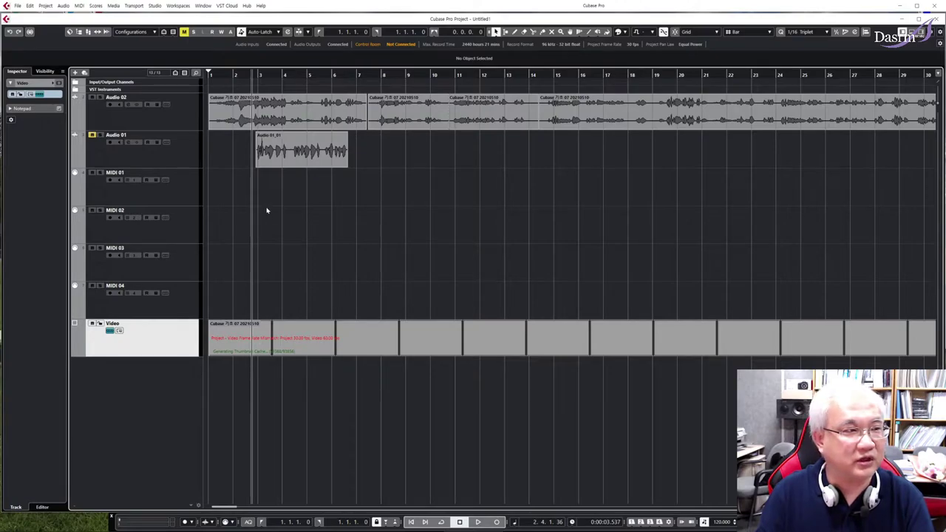
pyautogui.press('Home')
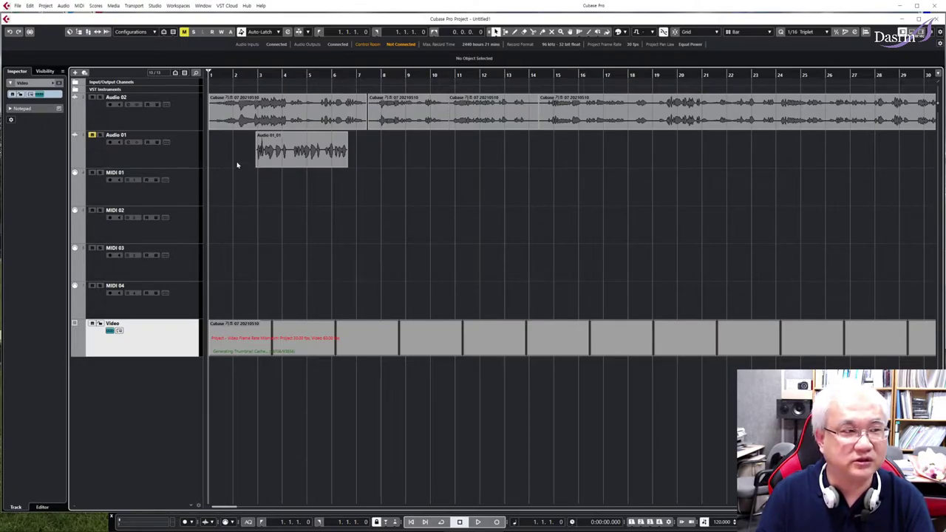
# - Select the Audio 01 track, unmute it, and mute the Audio 02 track
pyautogui.click(184, 150)
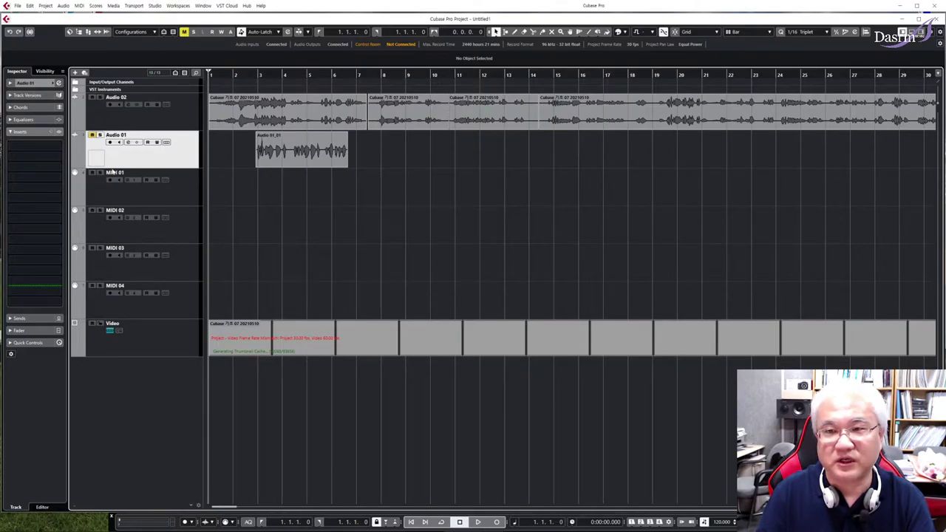
pyautogui.click(91, 136)
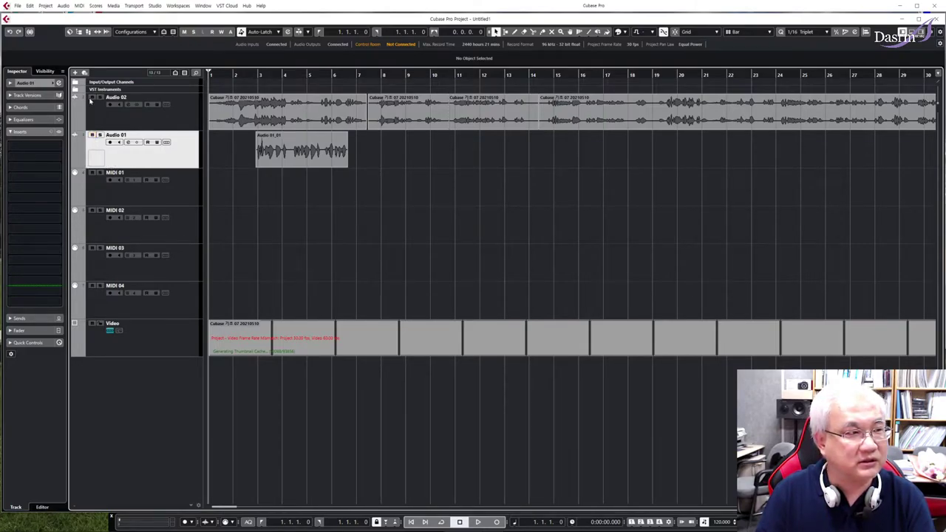
pyautogui.click(91, 98)
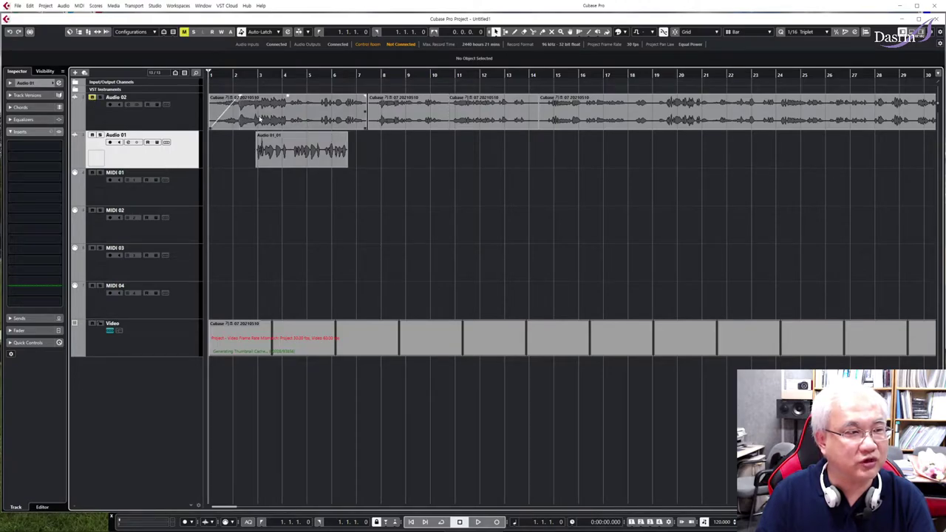
# - Move the Audio 01_01 clip earlier to about 1.2.2.116 and play it back briefly from the project start
pyautogui.click(254, 76)
pyautogui.click(282, 152)
pyautogui.moveTo(281, 151); pyautogui.dragTo(243, 152)
pyautogui.press('KP_Decimal')
pyautogui.press('space')
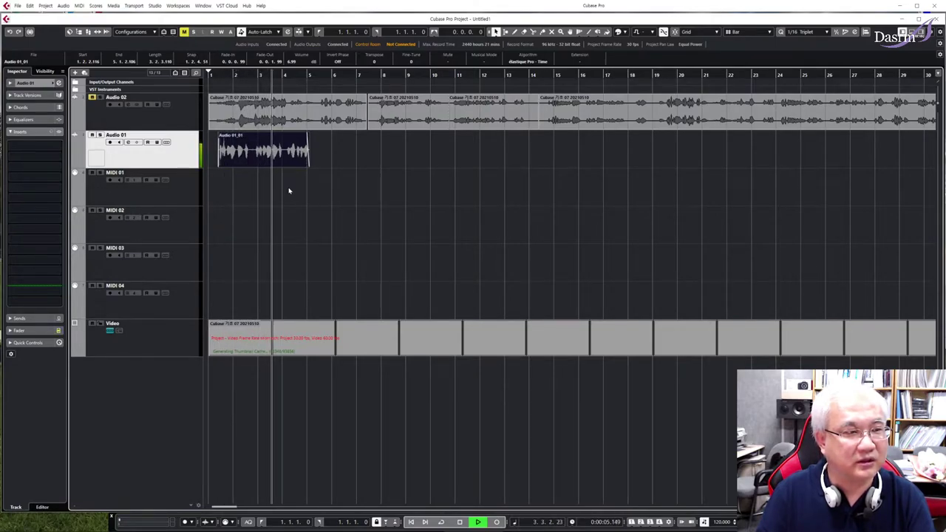
pyautogui.press('space')
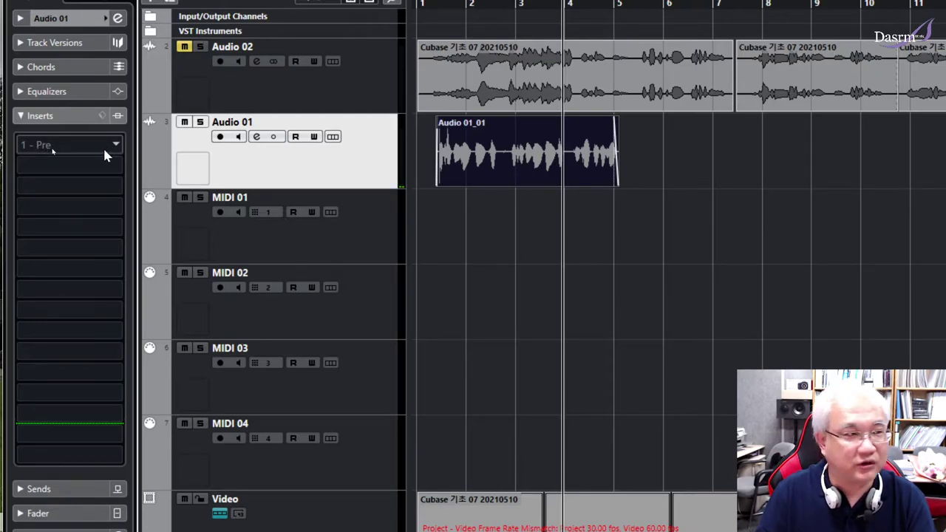
# - Load the GEQ-30 equalizer from the EQ category into the first insert slot of Audio 01
pyautogui.click(23, 118)
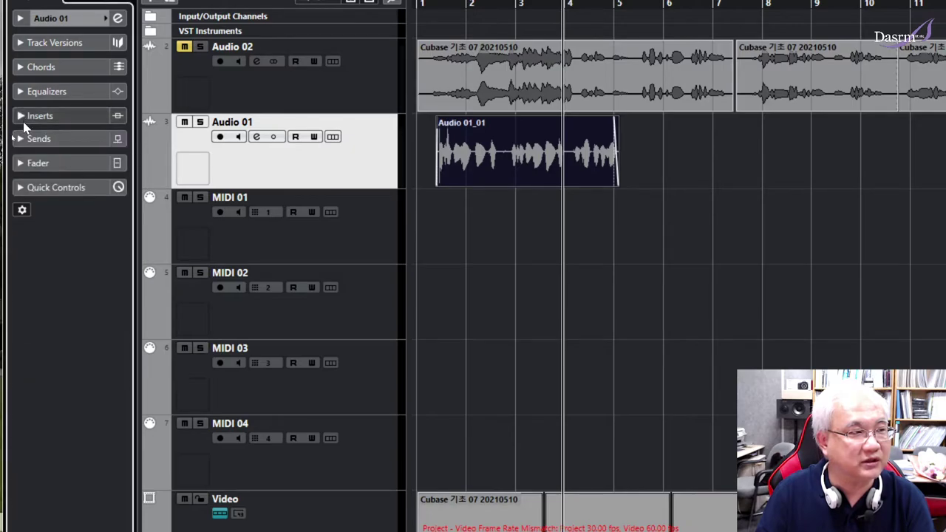
pyautogui.click(21, 117)
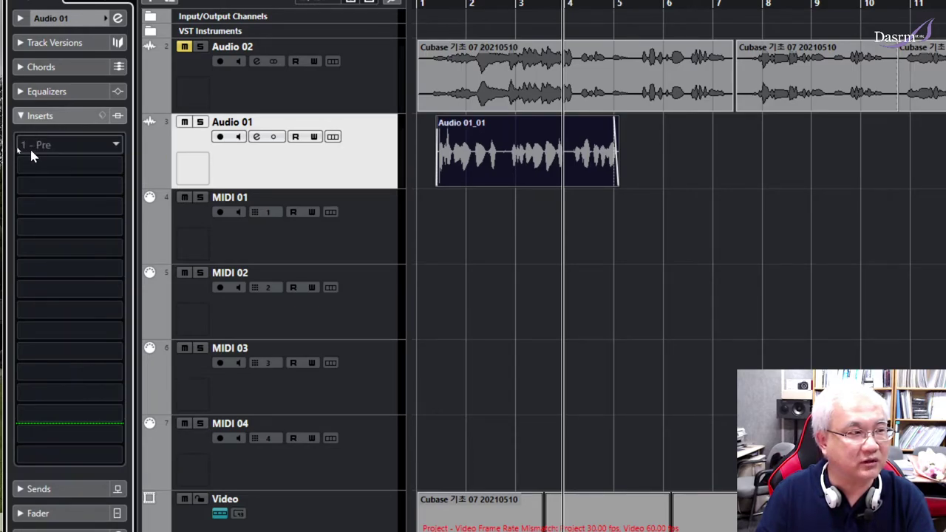
pyautogui.click(118, 148)
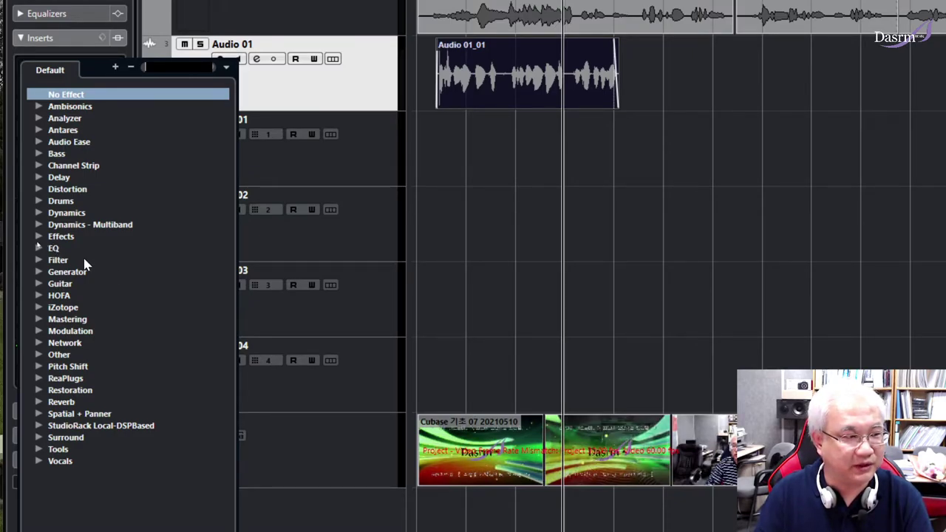
pyautogui.click(38, 248)
pyautogui.scroll(-3, 96, 301)
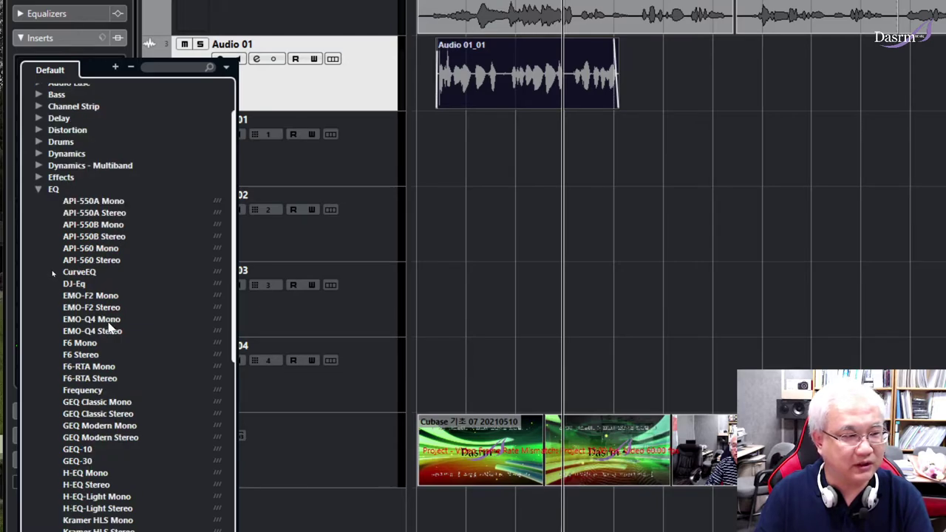
pyautogui.scroll(-3, 104, 257)
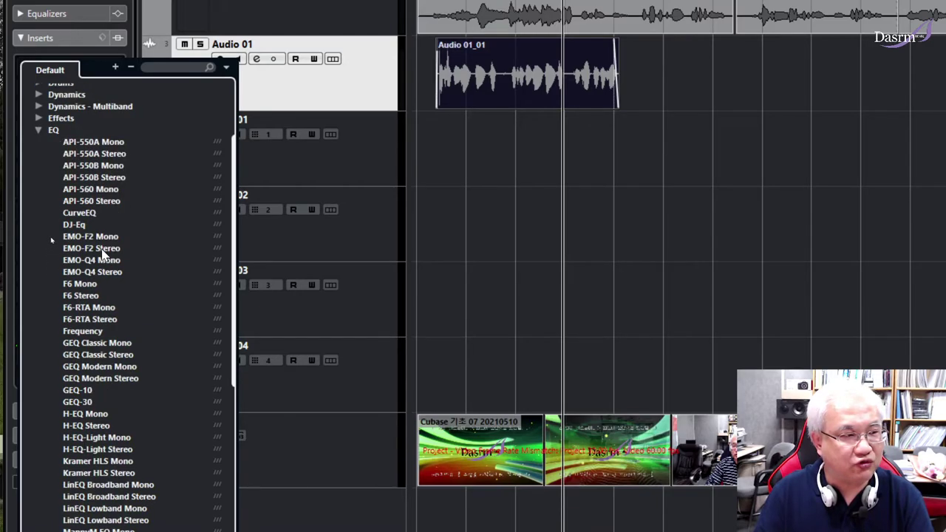
pyautogui.scroll(-6, 115, 247)
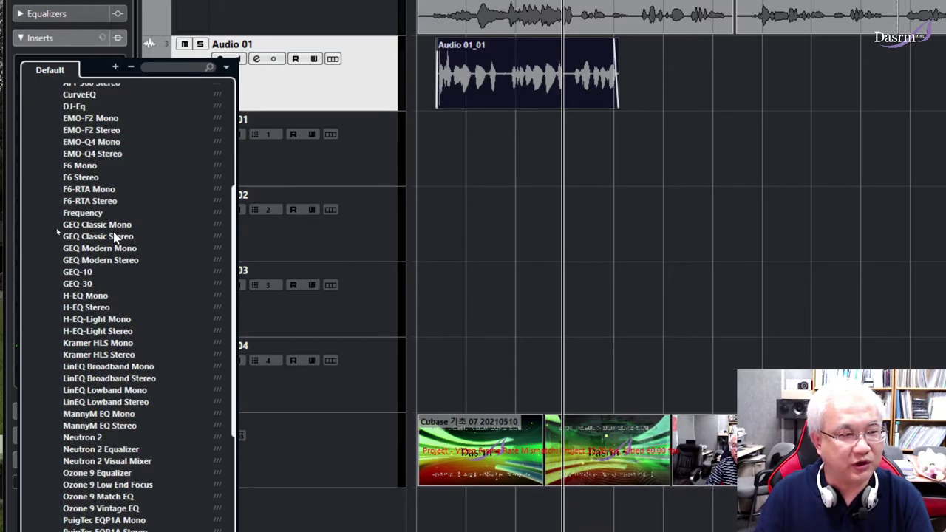
pyautogui.scroll(-20, 115, 236)
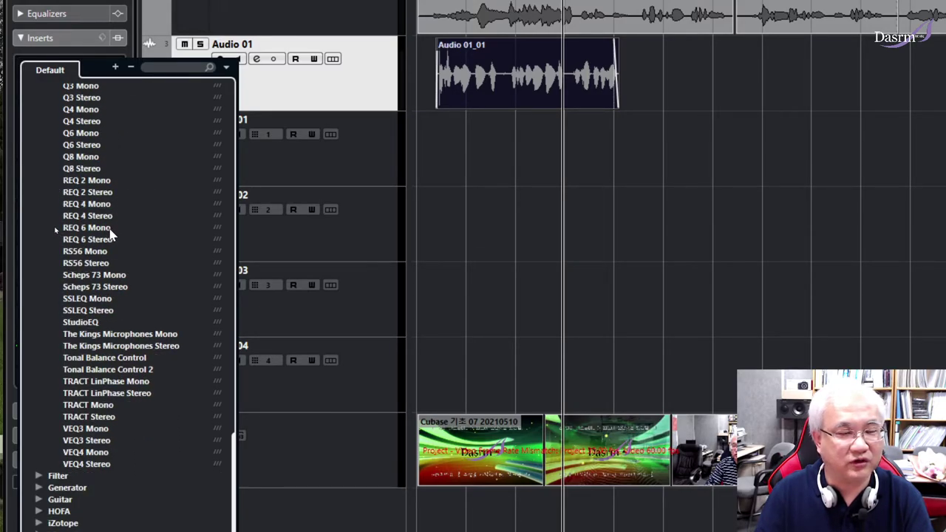
pyautogui.scroll(3, 110, 232)
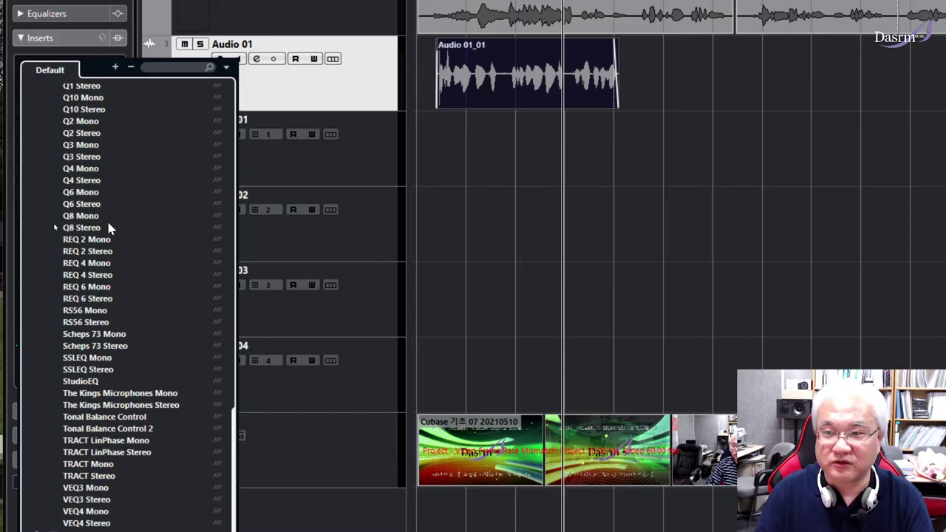
pyautogui.scroll(5, 109, 229)
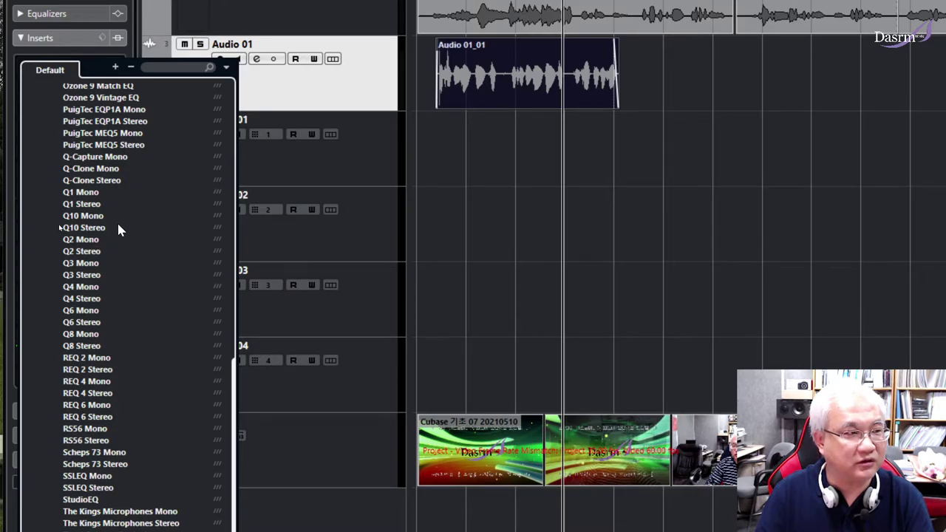
pyautogui.scroll(-5, 118, 227)
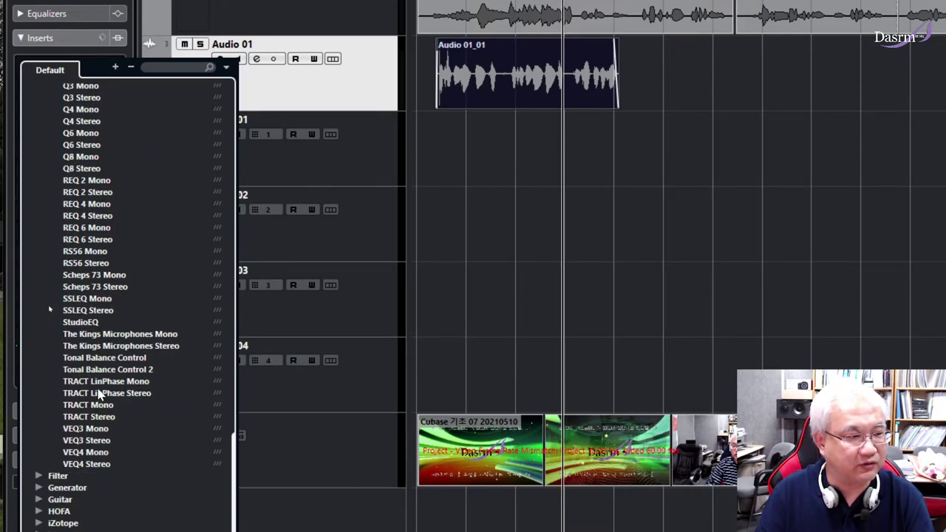
pyautogui.scroll(7, 106, 325)
pyautogui.scroll(7, 113, 310)
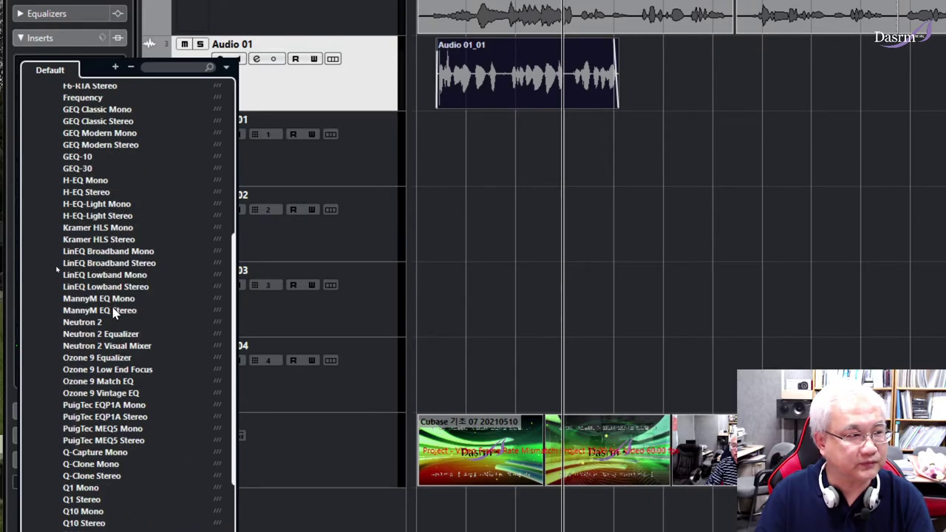
pyautogui.scroll(2, 113, 310)
pyautogui.scroll(2, 106, 285)
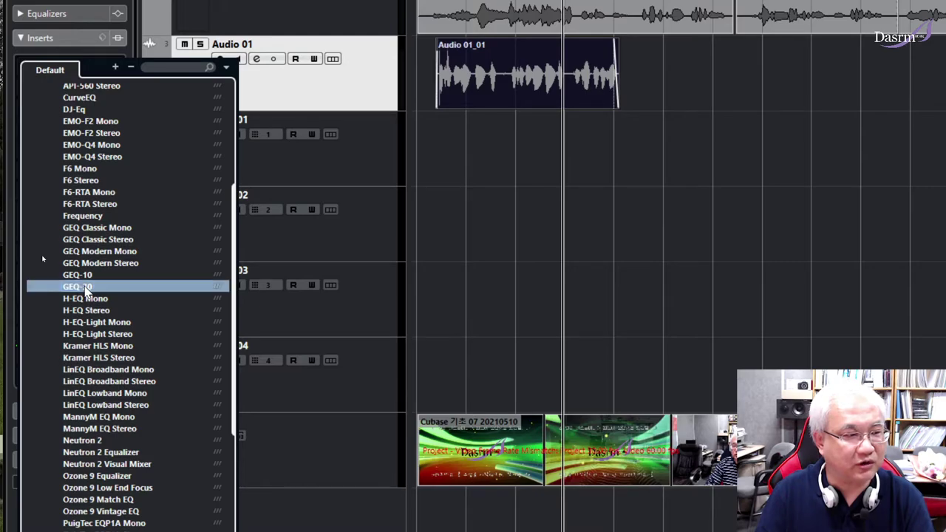
pyautogui.click(85, 290)
# - Shape a gentle wavy curve across all GEQ-30 bands, from -3.0 at 25 Hz to 0.6 at 20 kHz, and place the cursor at the Audio 01_01 clip's start
pyautogui.moveTo(813, 182); pyautogui.dragTo(473, 153)
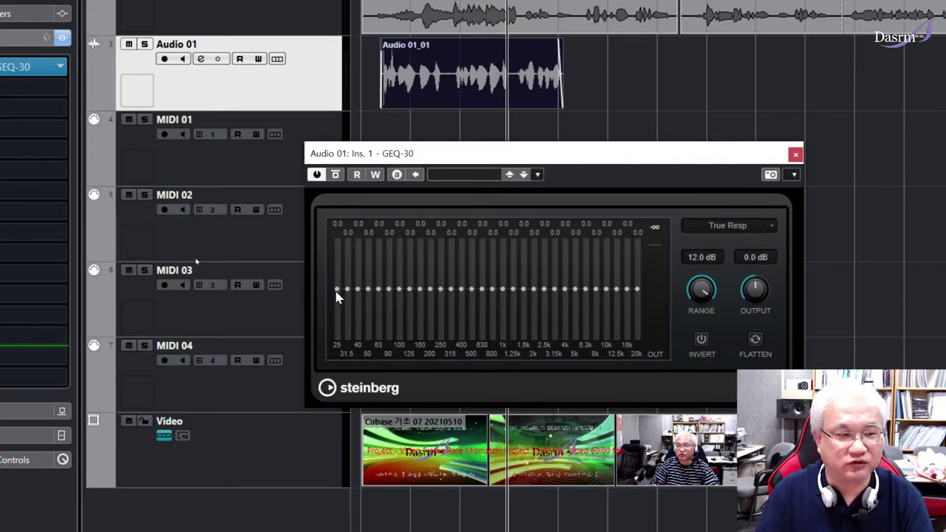
pyautogui.moveTo(336, 293)
pyautogui.mouseDown()
pyautogui.moveTo(337, 317)
pyautogui.moveTo(383, 278)
pyautogui.moveTo(425, 279)
pyautogui.moveTo(474, 307)
pyautogui.moveTo(548, 285)
pyautogui.moveTo(580, 297)
pyautogui.moveTo(637, 289)
pyautogui.mouseUp()
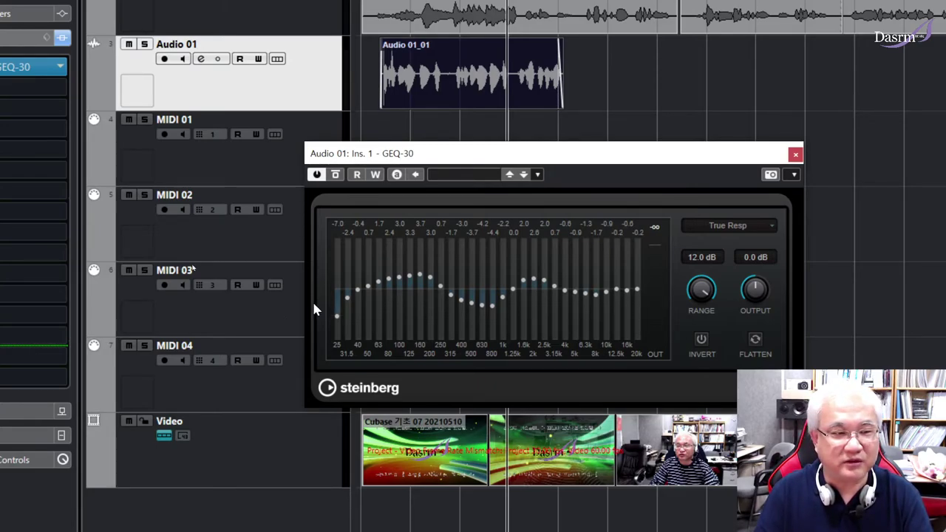
pyautogui.moveTo(337, 311)
pyautogui.mouseDown()
pyautogui.moveTo(338, 301)
pyautogui.moveTo(409, 288)
pyautogui.moveTo(484, 300)
pyautogui.moveTo(640, 292)
pyautogui.mouseUp()
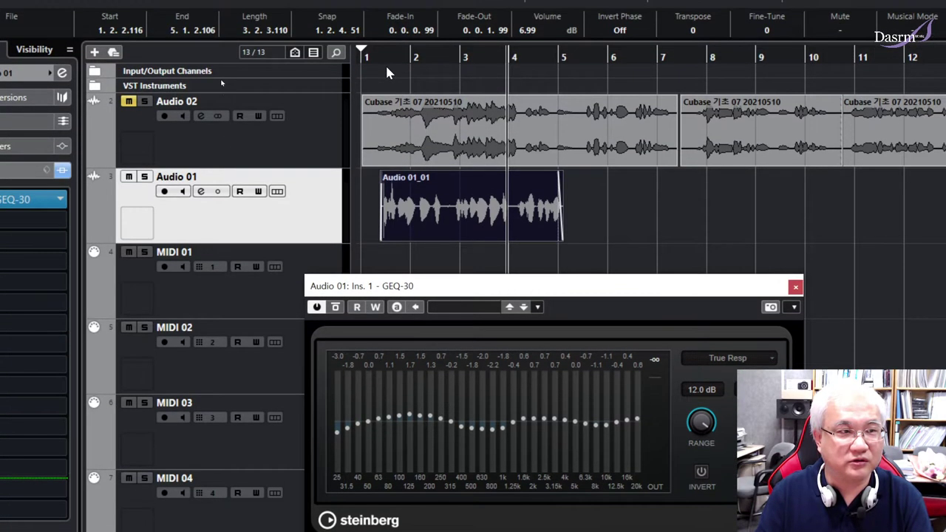
pyautogui.click(384, 66)
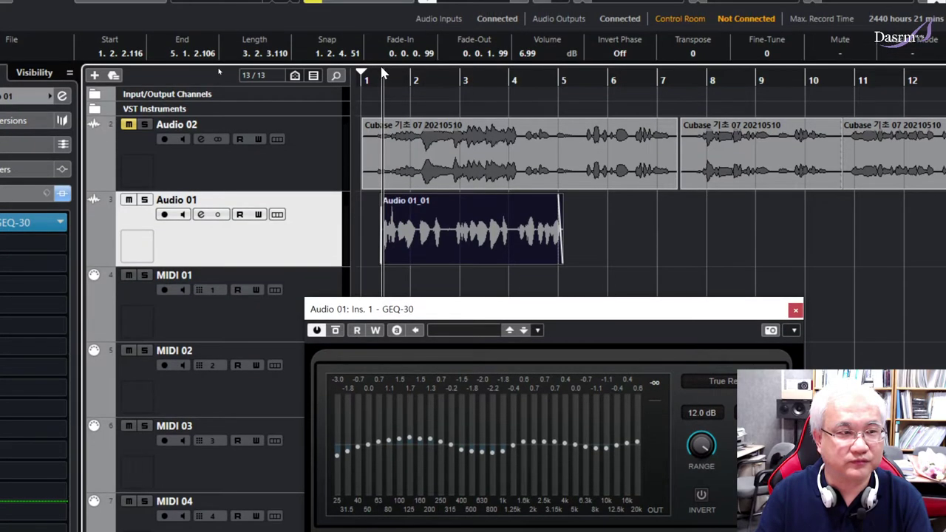
# - Loop the Audio 01_01 clip and reshape the GEQ-30 curve to about -11.8 dB at 160 Hz and 8.7 dB at 5 kHz
pyautogui.moveTo(384, 67); pyautogui.dragTo(564, 81)
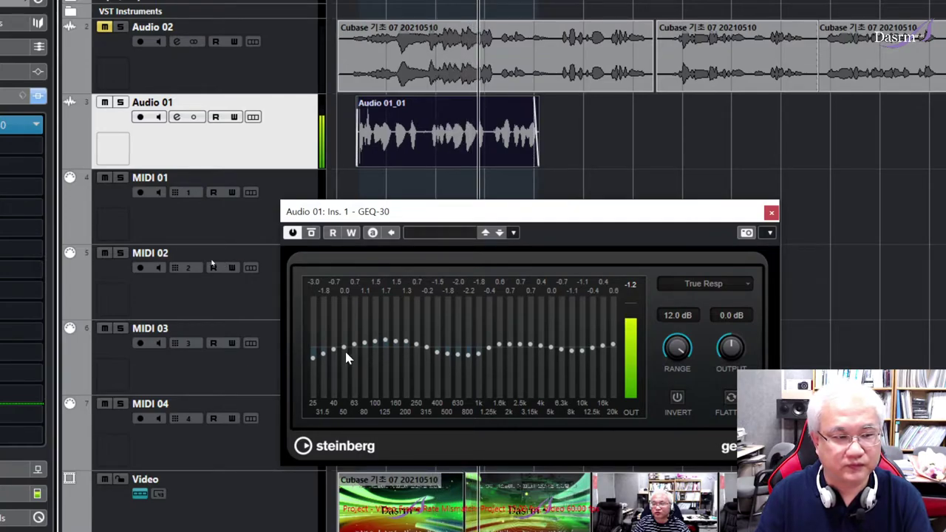
pyautogui.moveTo(313, 359)
pyautogui.mouseDown()
pyautogui.moveTo(396, 395)
pyautogui.moveTo(456, 364)
pyautogui.mouseUp()
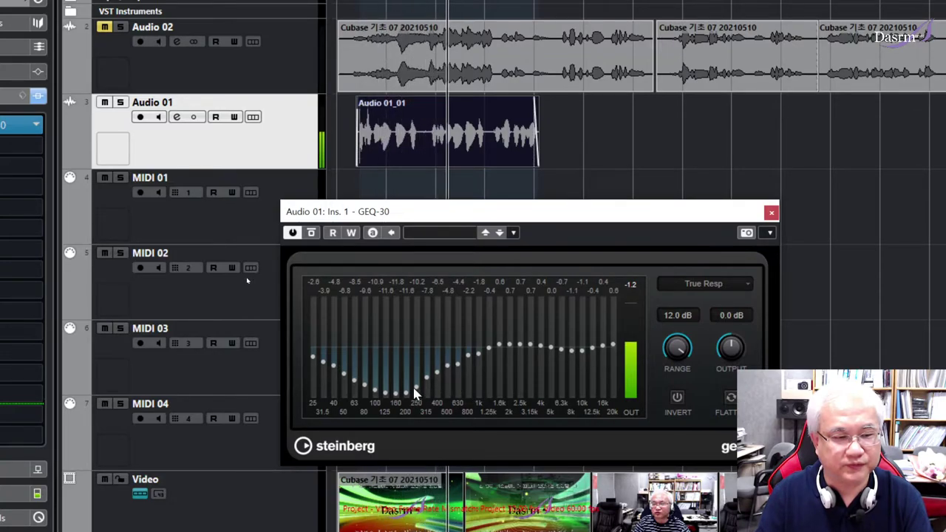
pyautogui.moveTo(418, 394)
pyautogui.mouseDown()
pyautogui.moveTo(532, 321)
pyautogui.moveTo(617, 333)
pyautogui.mouseUp()
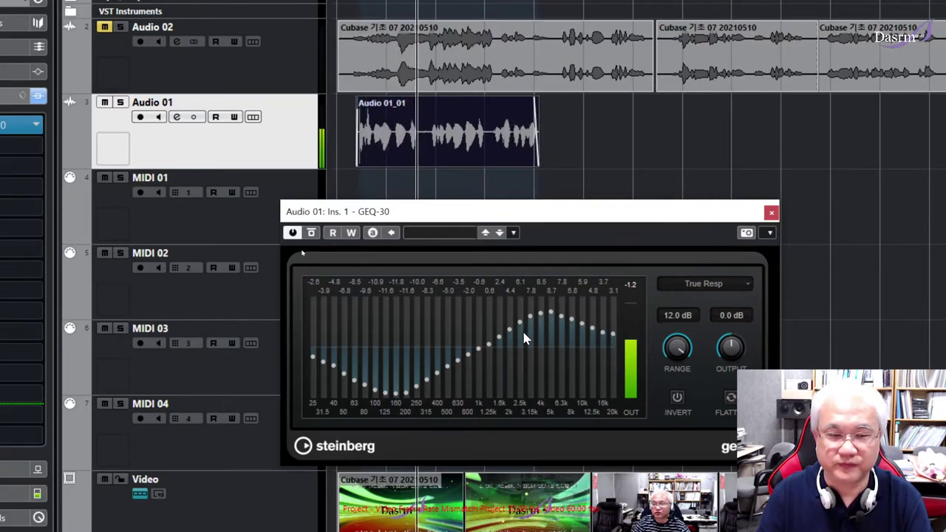
# - Try further GEQ-30 curves during playback, ending with a rising treble boost up to 12.0 at 20 kHz, and close the equalizer
pyautogui.moveTo(313, 357)
pyautogui.mouseDown()
pyautogui.moveTo(472, 355)
pyautogui.moveTo(462, 349)
pyautogui.mouseUp()
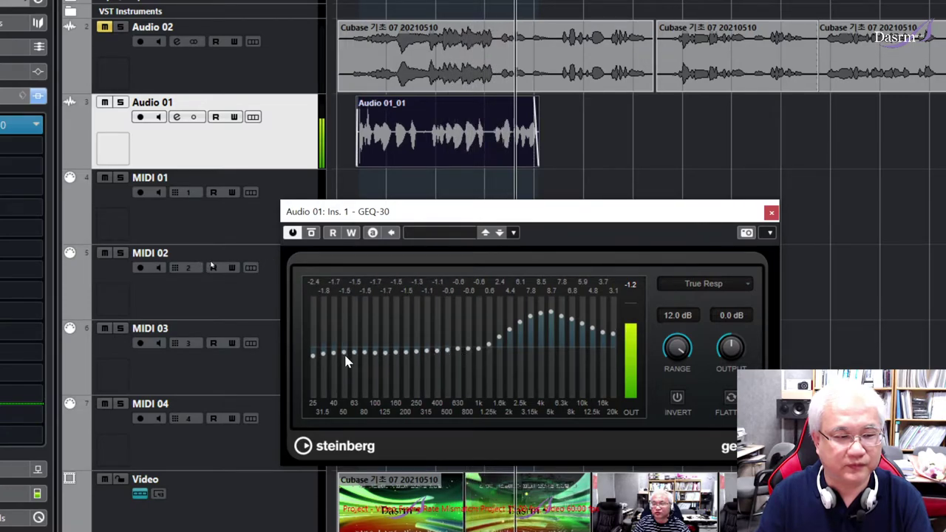
pyautogui.moveTo(316, 354)
pyautogui.mouseDown()
pyautogui.moveTo(386, 311)
pyautogui.moveTo(456, 327)
pyautogui.moveTo(524, 374)
pyautogui.moveTo(574, 371)
pyautogui.moveTo(605, 348)
pyautogui.moveTo(597, 350)
pyautogui.mouseUp()
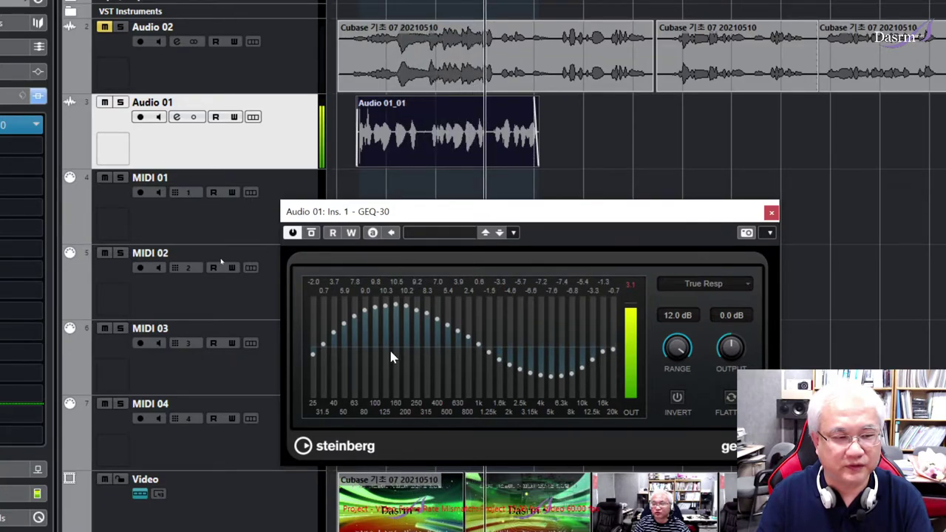
pyautogui.moveTo(316, 348)
pyautogui.mouseDown()
pyautogui.moveTo(389, 344)
pyautogui.moveTo(416, 359)
pyautogui.moveTo(484, 354)
pyautogui.moveTo(553, 323)
pyautogui.moveTo(470, 348)
pyautogui.moveTo(549, 312)
pyautogui.moveTo(602, 315)
pyautogui.moveTo(619, 302)
pyautogui.moveTo(532, 316)
pyautogui.moveTo(473, 350)
pyautogui.moveTo(544, 334)
pyautogui.moveTo(598, 302)
pyautogui.moveTo(589, 317)
pyautogui.moveTo(505, 348)
pyautogui.moveTo(471, 344)
pyautogui.moveTo(547, 340)
pyautogui.moveTo(566, 323)
pyautogui.moveTo(597, 342)
pyautogui.mouseUp()
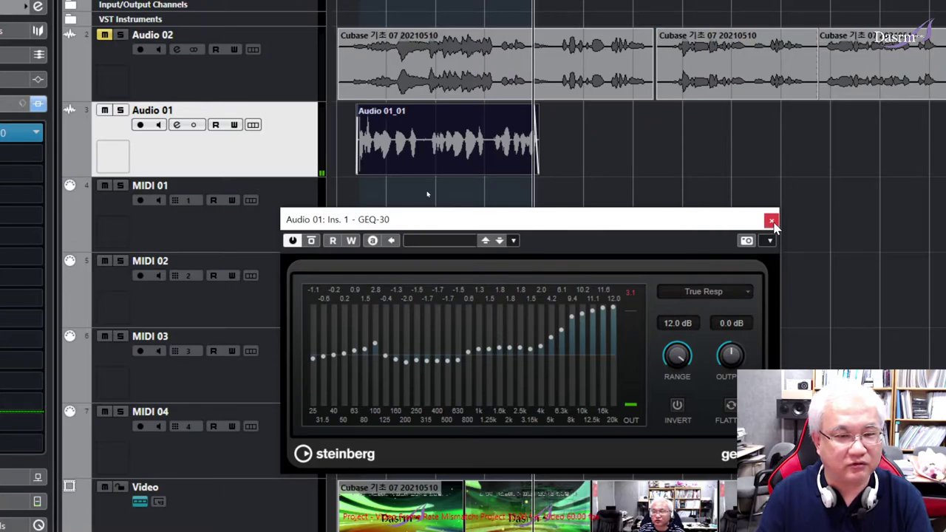
pyautogui.click(772, 221)
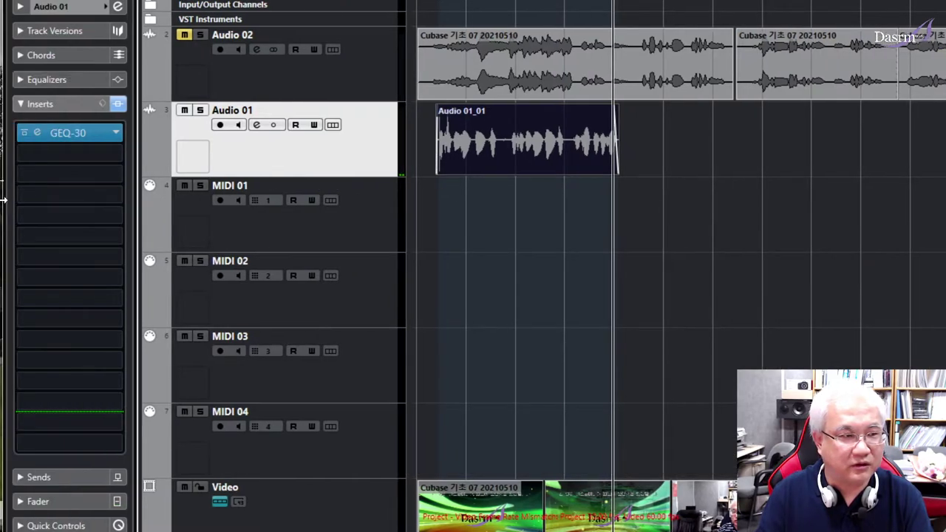
# - Replace the GEQ-30 insert on Audio 01 with CurveEQ, discarding the GEQ-30 changes, and reposition the CurveEQ editor
pyautogui.click(59, 135)
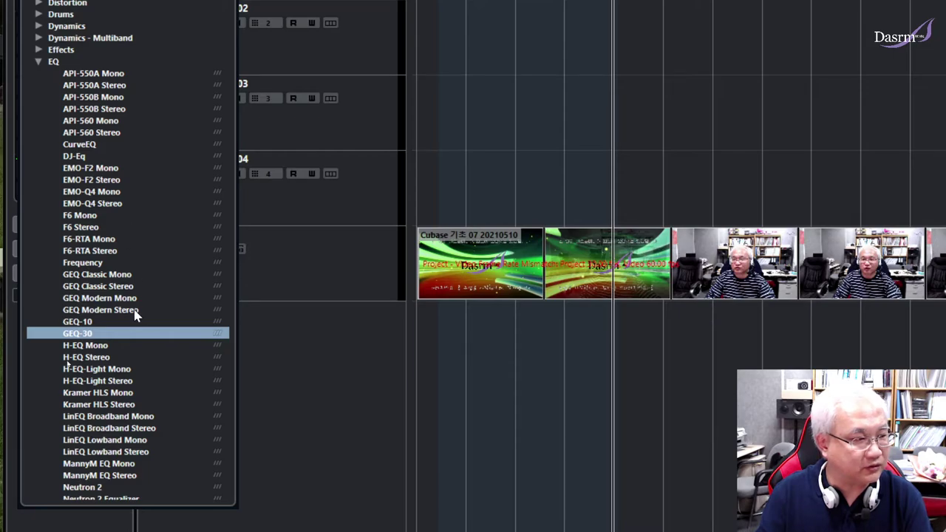
pyautogui.scroll(-3, 140, 433)
pyautogui.scroll(-3, 124, 407)
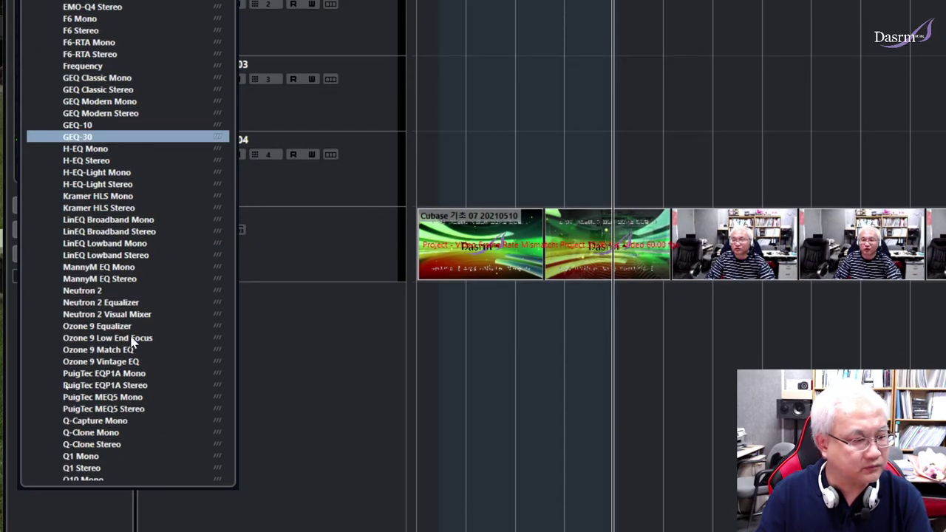
pyautogui.scroll(5, 122, 248)
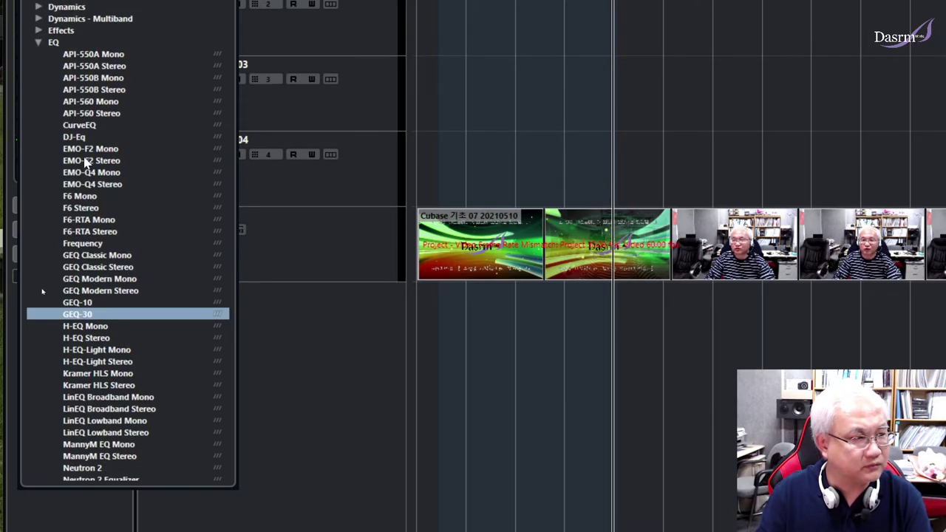
pyautogui.click(87, 128)
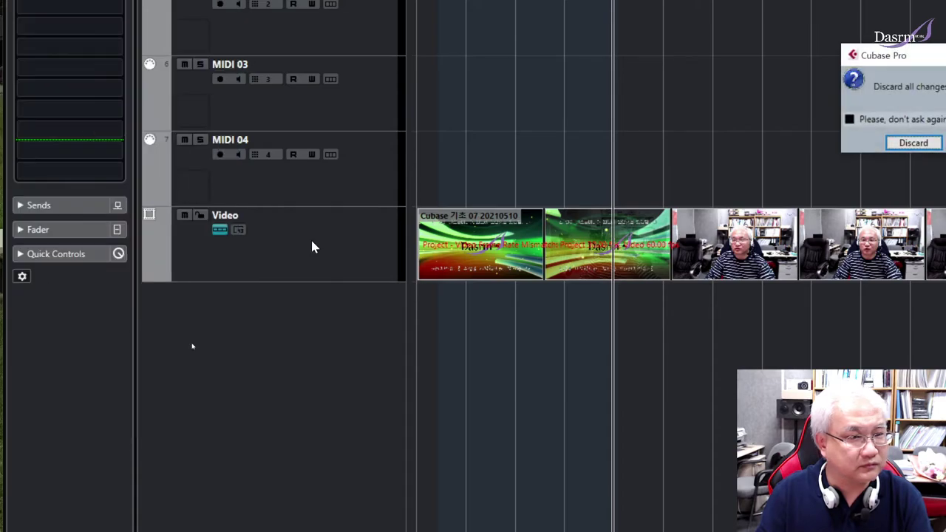
pyautogui.click(910, 147)
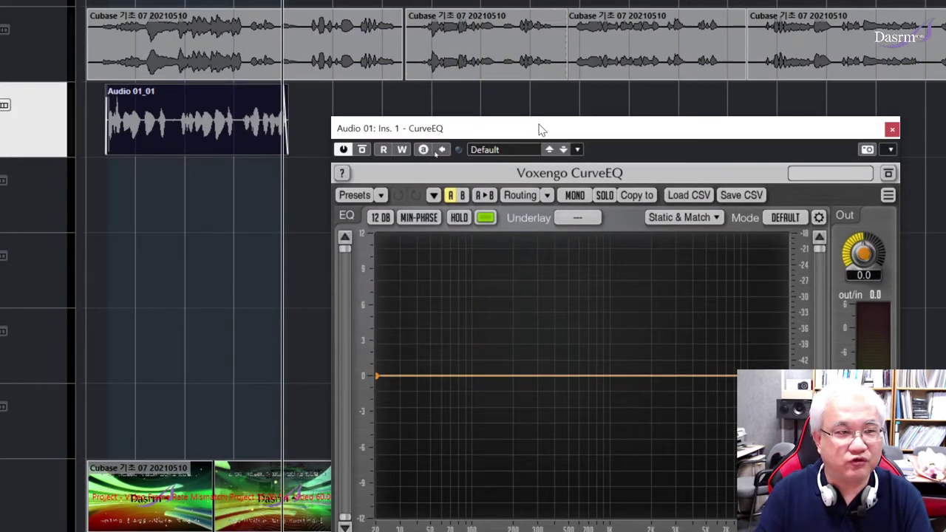
pyautogui.moveTo(540, 130); pyautogui.dragTo(354, 97)
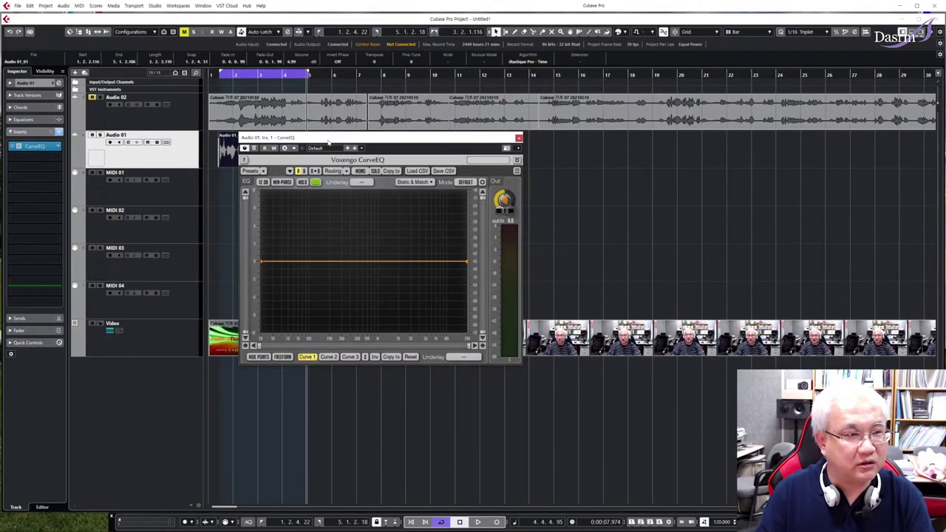
pyautogui.moveTo(329, 143); pyautogui.dragTo(321, 153)
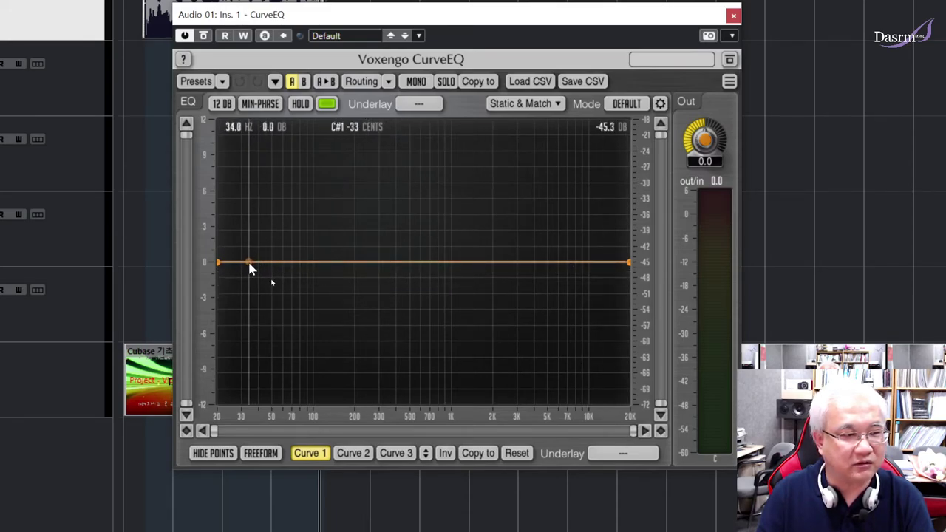
# - Add six points to the CurveEQ curve, dipping near 350 Hz and 1.2 kHz and rising to about 3 dB near 7 kHz
pyautogui.click(356, 263)
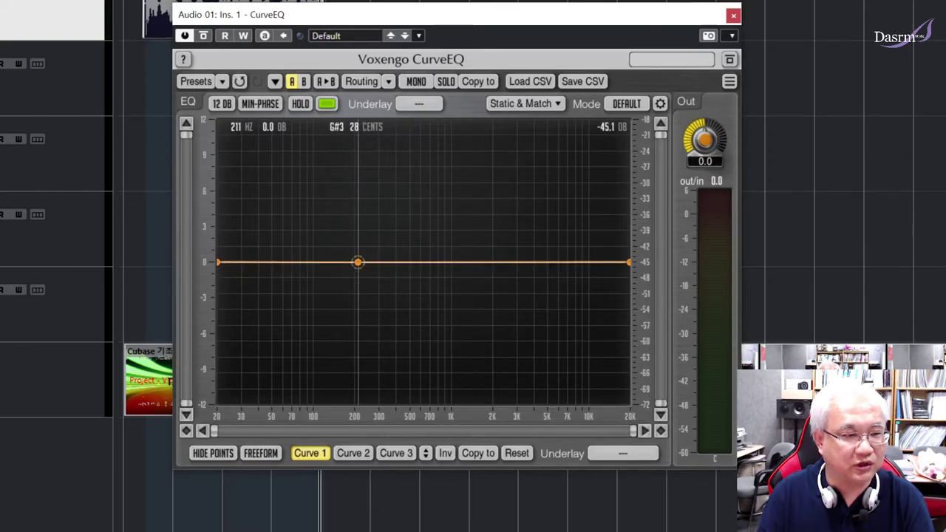
pyautogui.moveTo(382, 263); pyautogui.dragTo(569, 230)
pyautogui.click(567, 247)
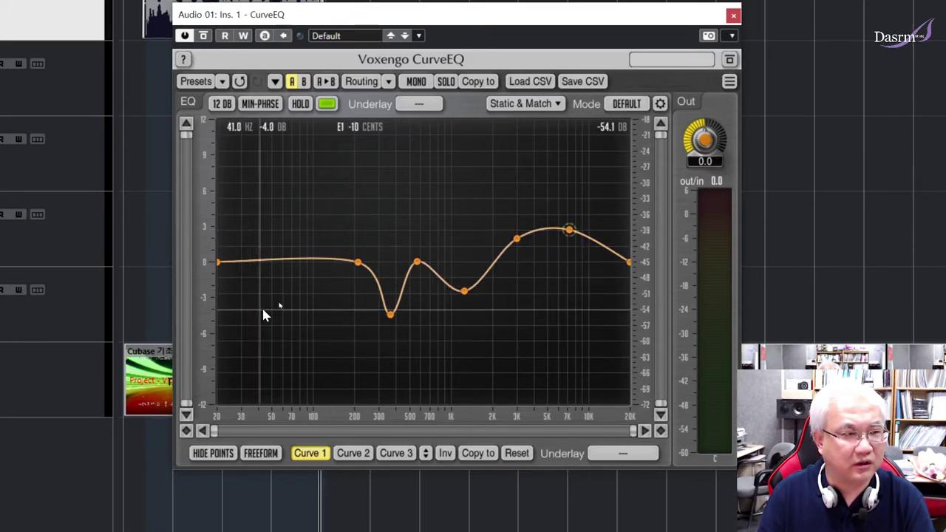
# - During playback, add CurveEQ points near 105 Hz and 169 Hz and pull the point between them down to -8.5 dB at 139 Hz
pyautogui.press('space')
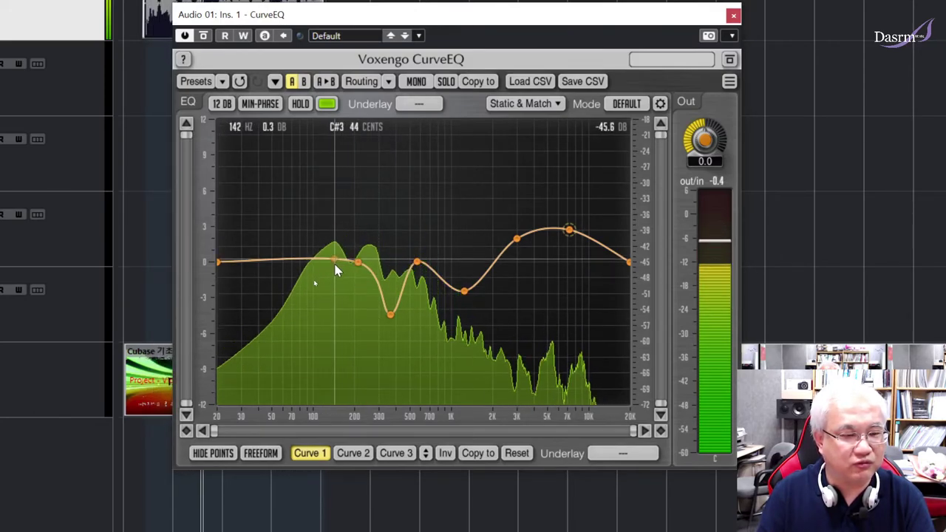
pyautogui.moveTo(358, 263); pyautogui.dragTo(332, 264)
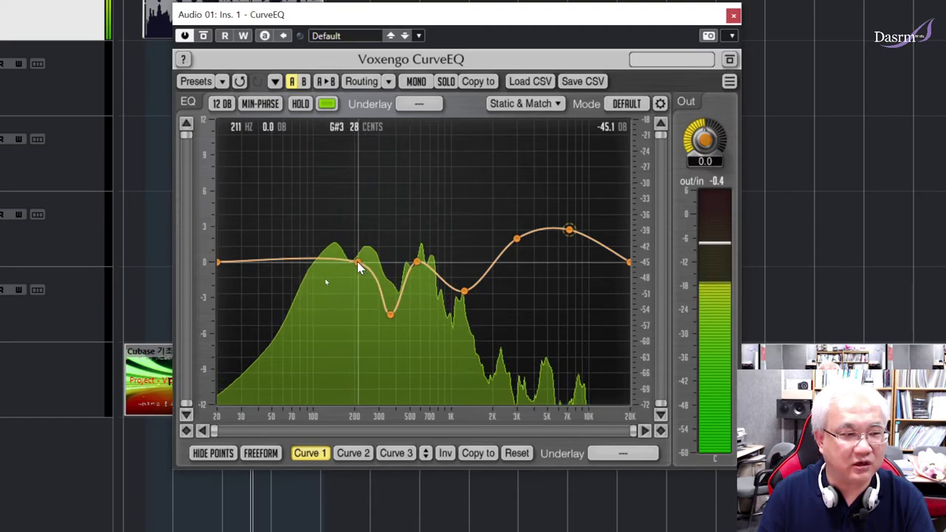
pyautogui.doubleClick(315, 261)
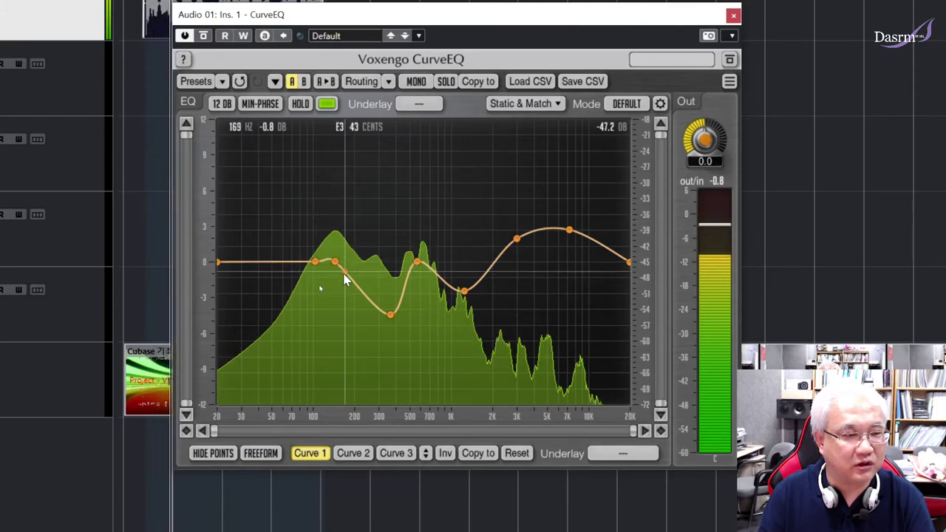
pyautogui.doubleClick(347, 275)
pyautogui.moveTo(335, 262); pyautogui.dragTo(332, 364)
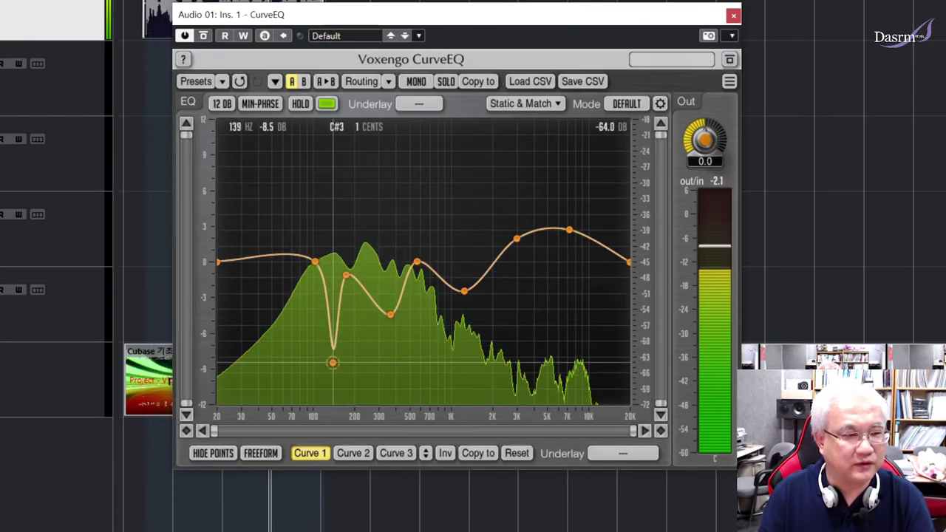
# - Adjust the CurveEQ points to about -2 dB near 200 Hz, -3 dB near 350 Hz, and -5 dB near 1.2 kHz, and close the editor
pyautogui.moveTo(346, 275)
pyautogui.mouseDown()
pyautogui.moveTo(361, 268)
pyautogui.moveTo(345, 277)
pyautogui.moveTo(353, 287)
pyautogui.mouseUp()
pyautogui.moveTo(390, 314); pyautogui.dragTo(387, 295)
pyautogui.moveTo(417, 262); pyautogui.dragTo(462, 290)
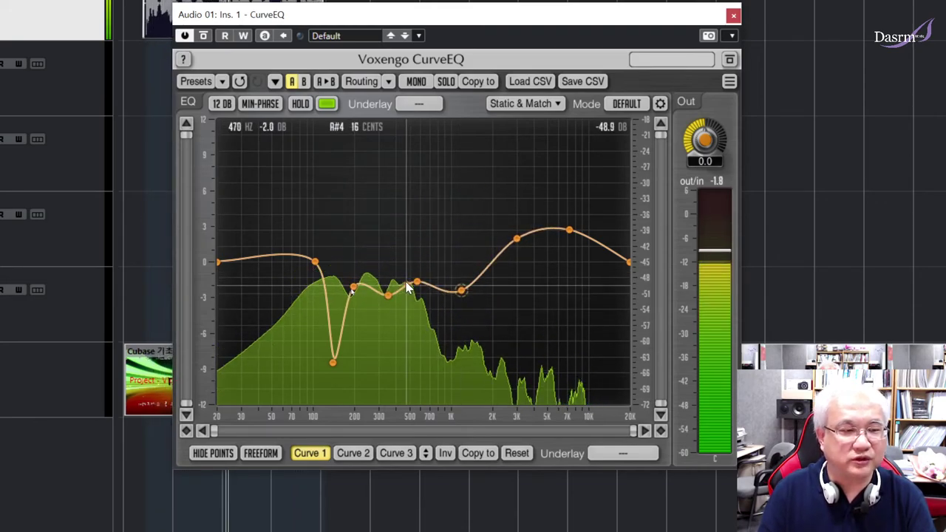
pyautogui.moveTo(461, 290); pyautogui.dragTo(461, 325)
pyautogui.moveTo(418, 288); pyautogui.dragTo(419, 259)
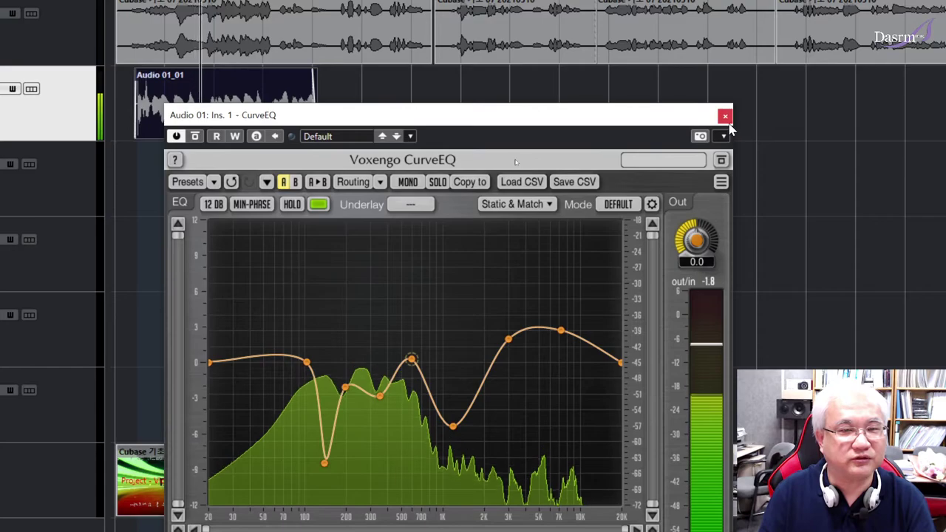
pyautogui.click(733, 15)
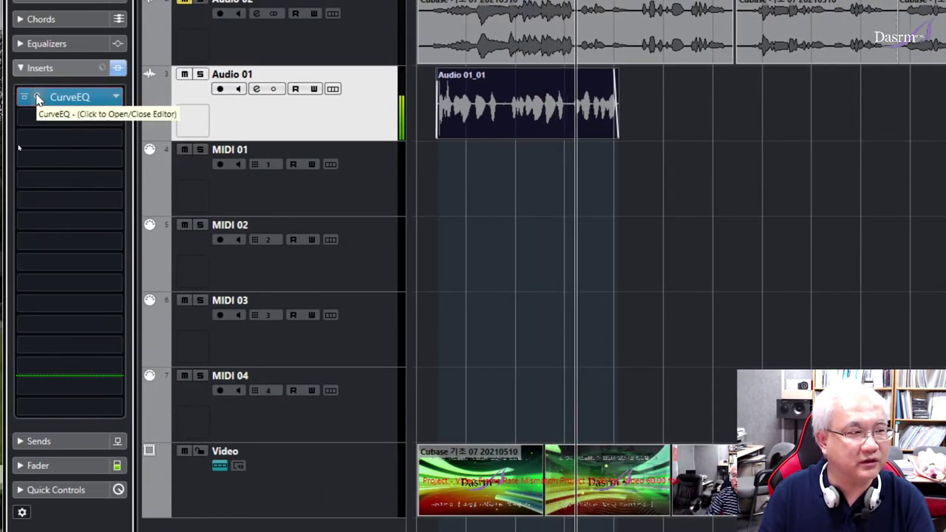
# - Reopen the CurveEQ editor from the Audio 01 insert slot, view the curve during playback, and close it
pyautogui.click(39, 98)
pyautogui.moveTo(779, 116); pyautogui.dragTo(651, 98)
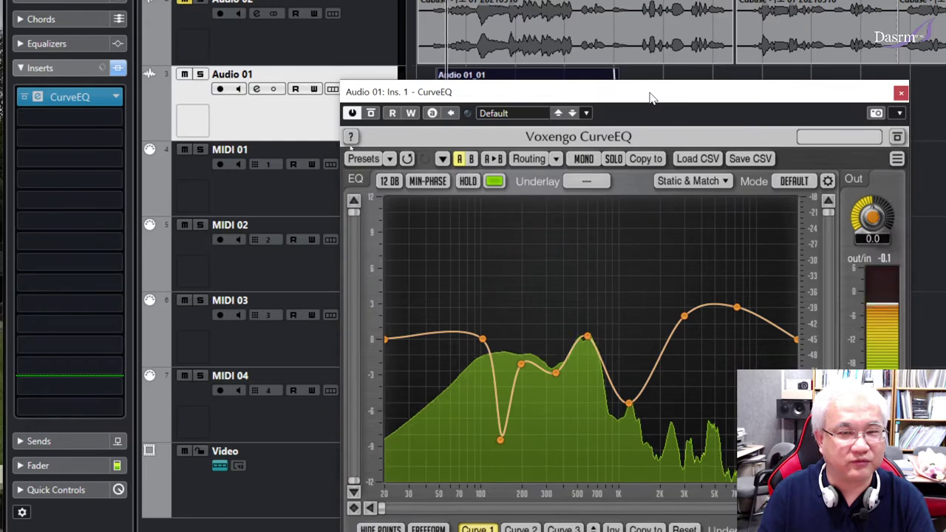
pyautogui.click(901, 93)
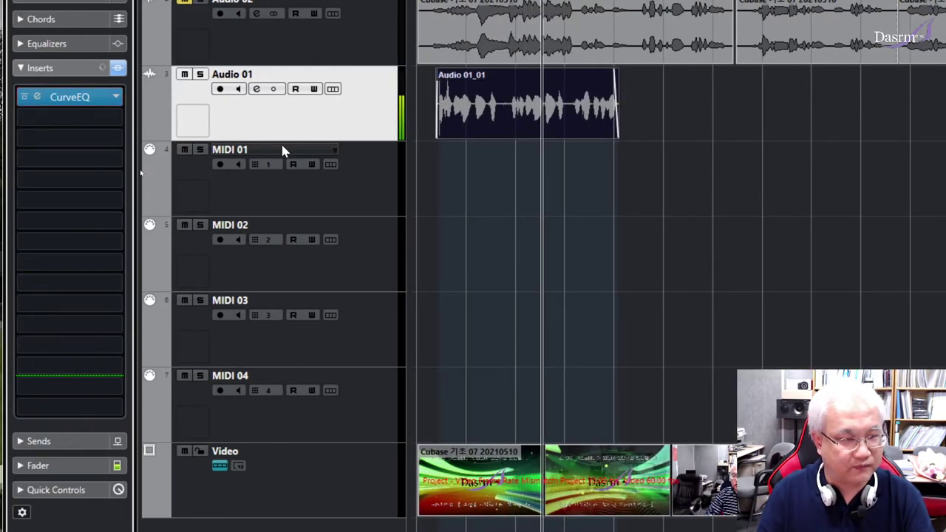
# - Replace CurveEQ in the first insert slot of Audio 01 with StudioEQ and move its editor beside the clip
pyautogui.click(115, 98)
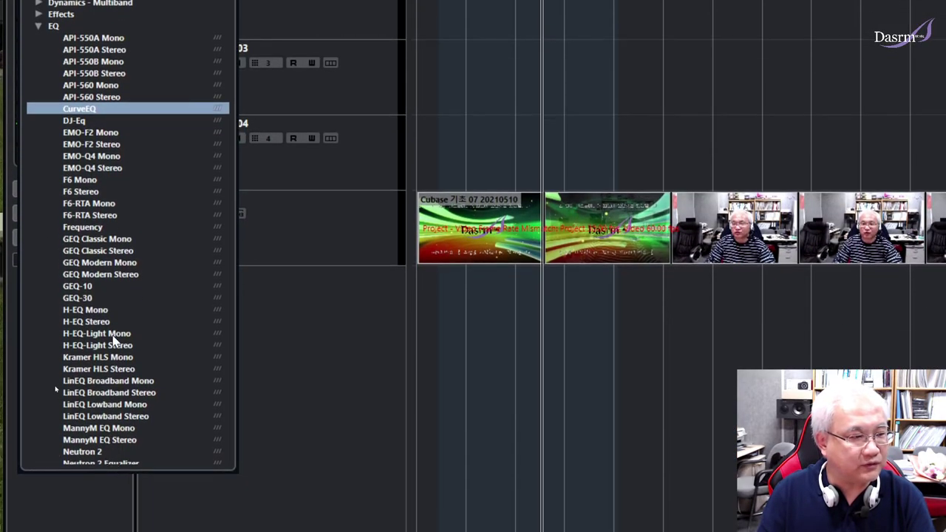
pyautogui.scroll(-3, 115, 339)
pyautogui.scroll(-5, 117, 290)
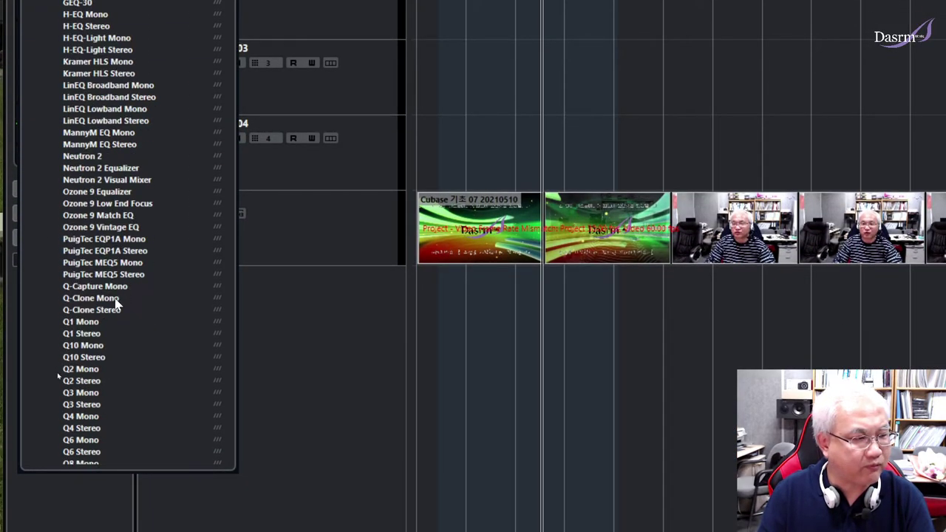
pyautogui.scroll(-8, 126, 296)
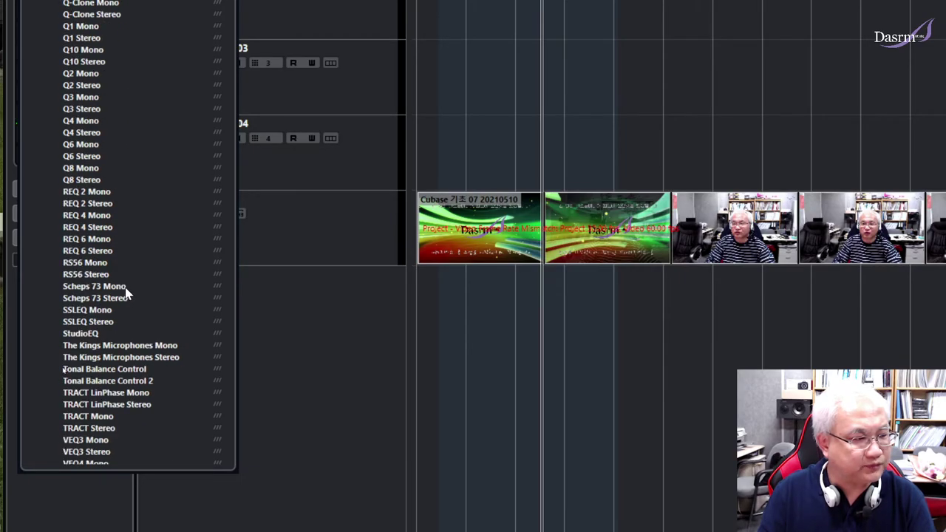
pyautogui.click(90, 336)
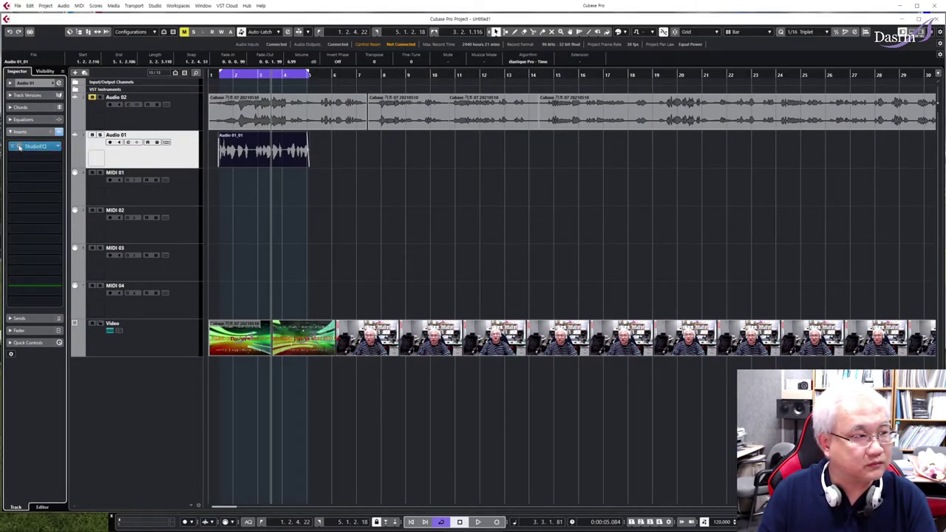
pyautogui.moveTo(945, 167); pyautogui.dragTo(405, 146)
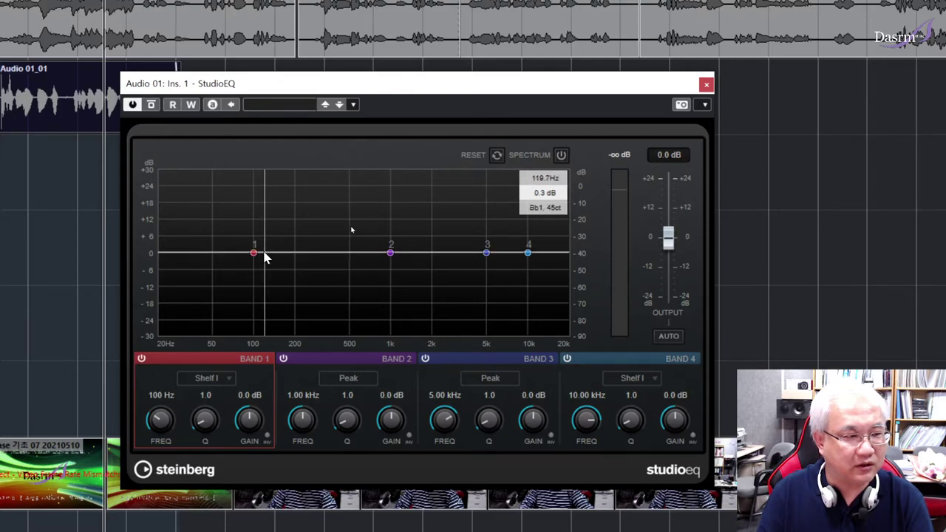
# - Try cuts and boosts on StudioEQ band 1, leaving it at 98 Hz, -0.5 dB, and set band 2 to 977 Hz, -0.3 dB
pyautogui.moveTo(254, 255); pyautogui.dragTo(253, 292)
pyautogui.moveTo(255, 323); pyautogui.dragTo(254, 258)
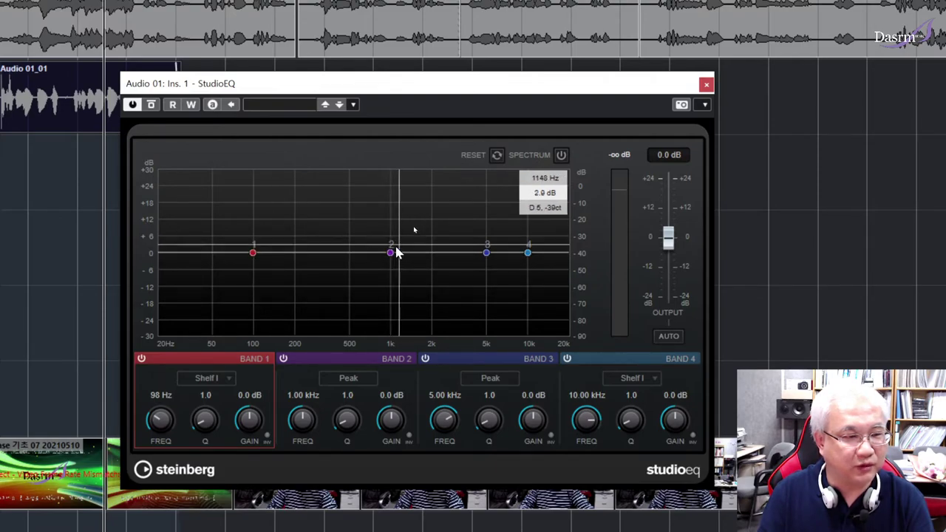
pyautogui.moveTo(391, 255)
pyautogui.mouseDown()
pyautogui.moveTo(387, 203)
pyautogui.moveTo(387, 306)
pyautogui.moveTo(392, 256)
pyautogui.mouseUp()
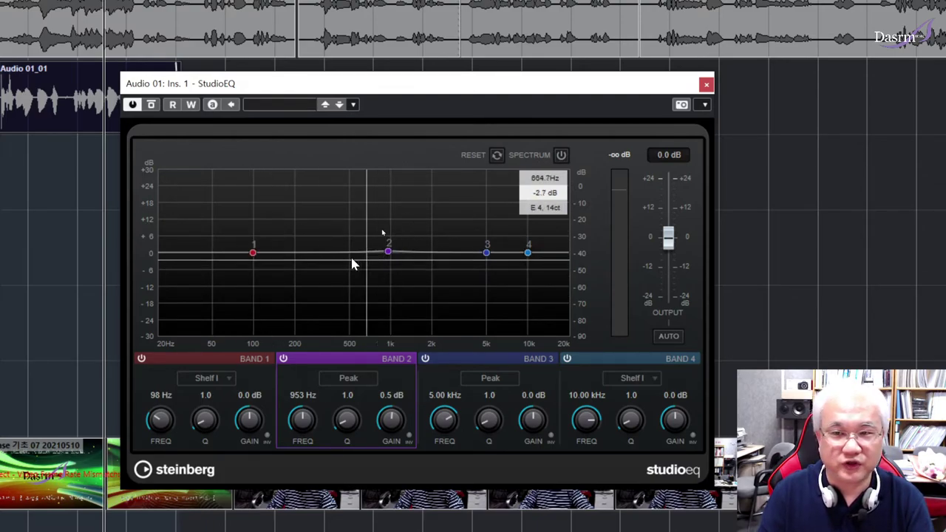
pyautogui.moveTo(256, 255); pyautogui.dragTo(255, 223)
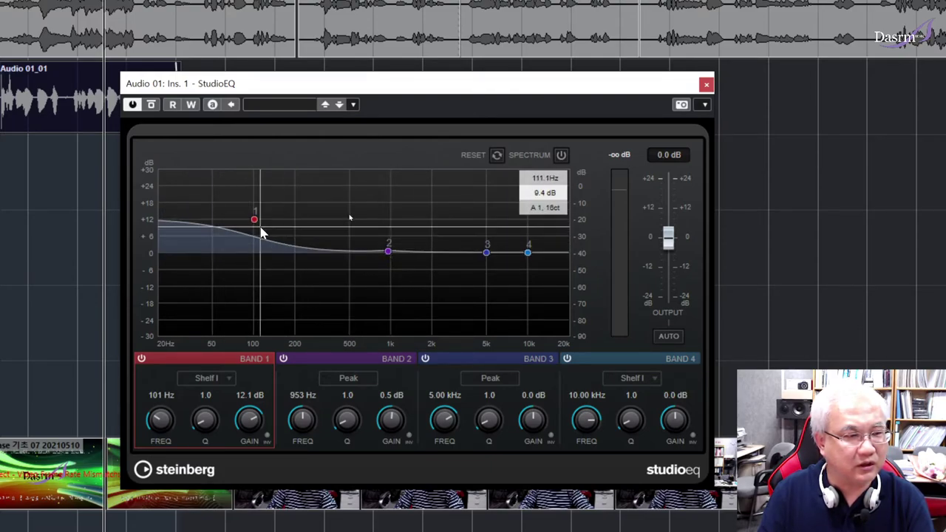
pyautogui.moveTo(255, 220); pyautogui.dragTo(252, 255)
pyautogui.moveTo(387, 252)
pyautogui.mouseDown()
pyautogui.moveTo(389, 196)
pyautogui.moveTo(384, 297)
pyautogui.moveTo(388, 214)
pyautogui.moveTo(418, 212)
pyautogui.moveTo(350, 218)
pyautogui.moveTo(405, 215)
pyautogui.moveTo(382, 218)
pyautogui.moveTo(391, 218)
pyautogui.moveTo(391, 256)
pyautogui.mouseUp()
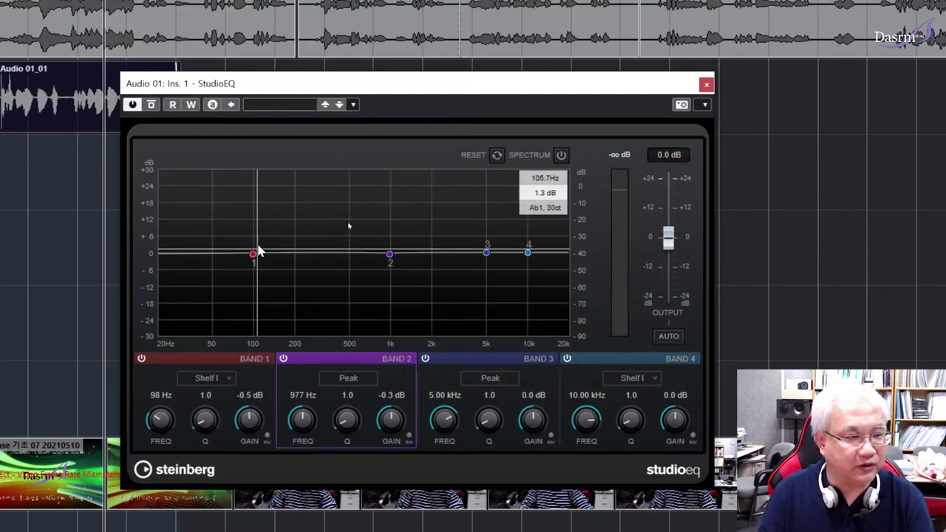
# - Check band 1's filter types, then boost band 1 to 17.1 dB at 98 Hz and band 4 to 11.0 dB at 9.85 kHz
pyautogui.click(228, 378)
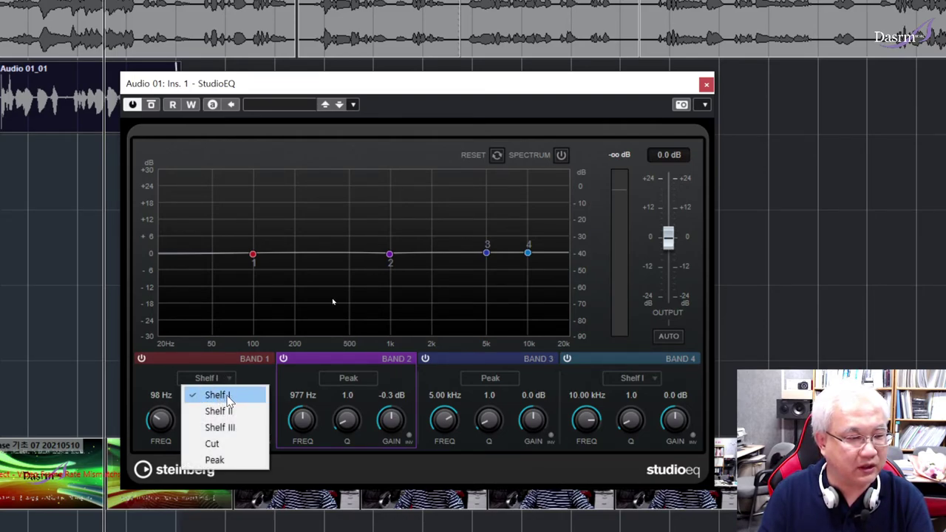
pyautogui.click(266, 342)
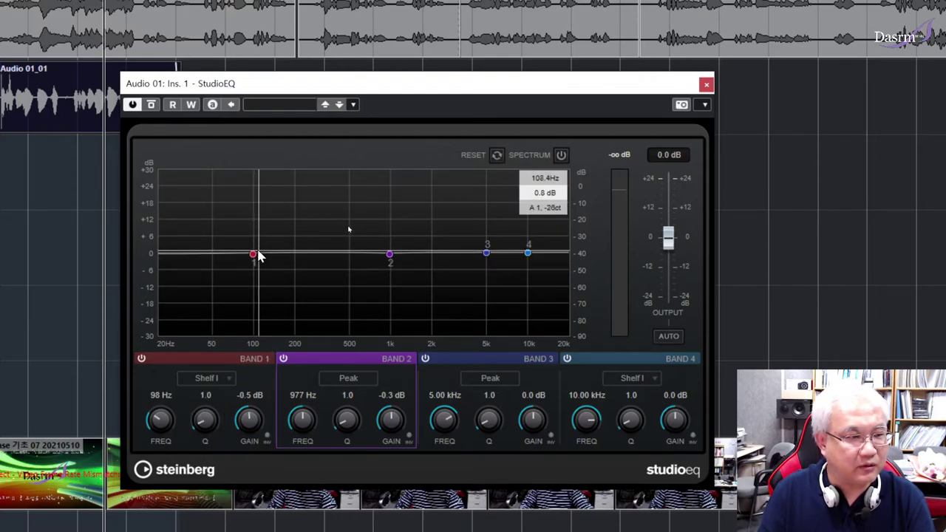
pyautogui.moveTo(253, 255); pyautogui.dragTo(256, 229)
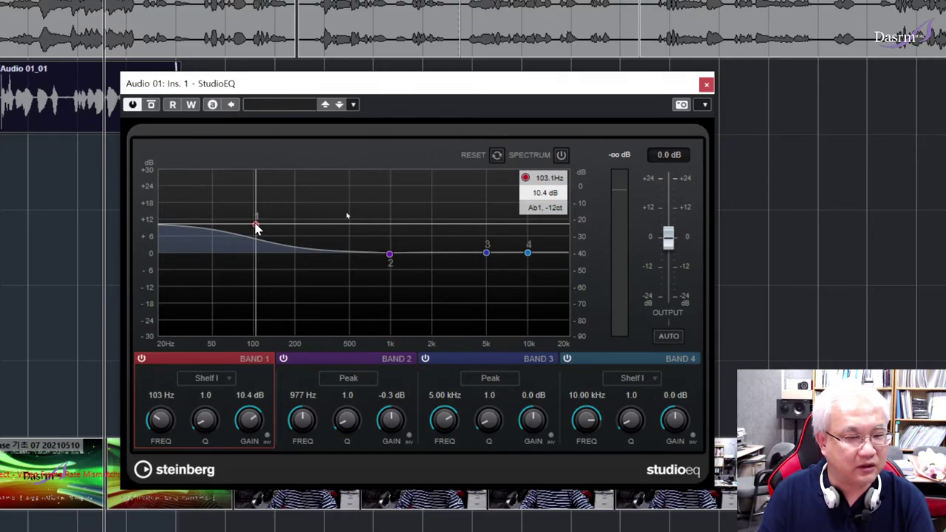
pyautogui.moveTo(257, 229); pyautogui.dragTo(253, 206)
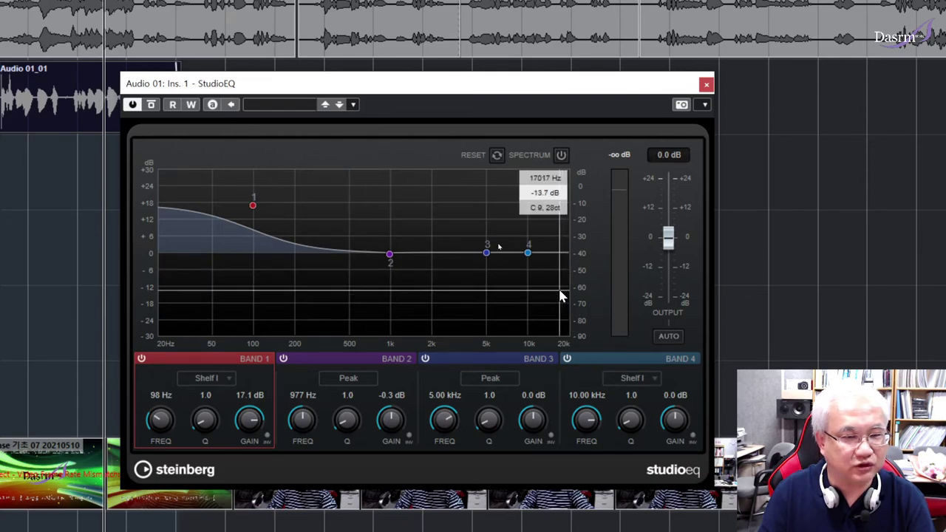
pyautogui.moveTo(527, 253); pyautogui.dragTo(528, 226)
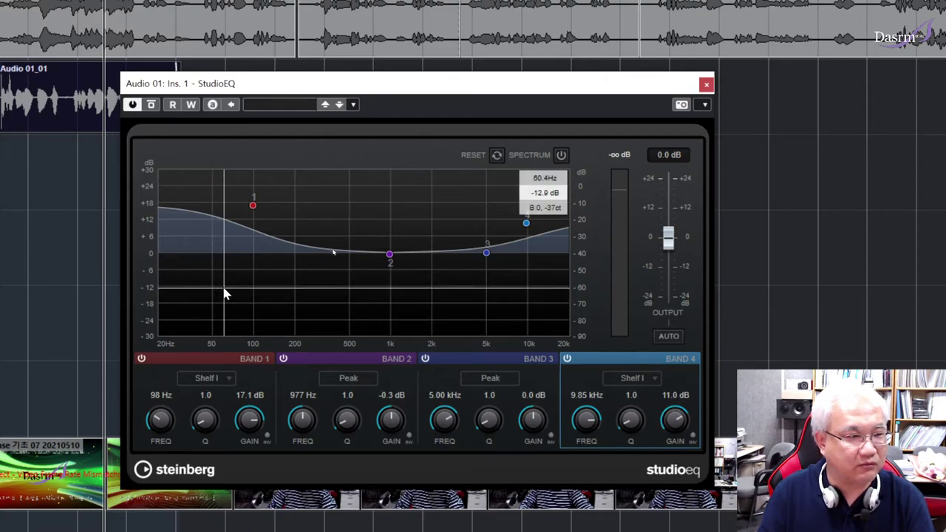
# - Try the Shelf II, Shelf III and Peak filter types on band 1
pyautogui.click(210, 378)
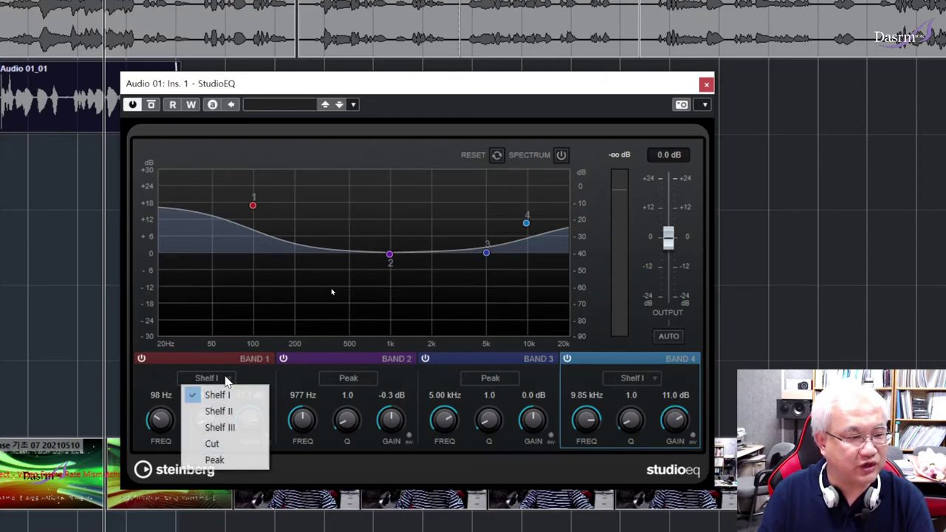
pyautogui.click(218, 411)
pyautogui.click(207, 377)
pyautogui.click(226, 429)
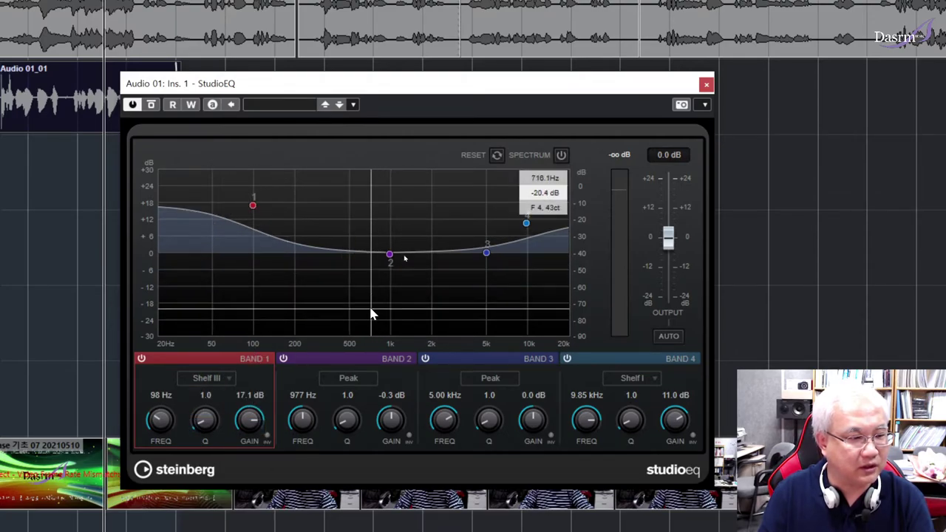
pyautogui.click(225, 380)
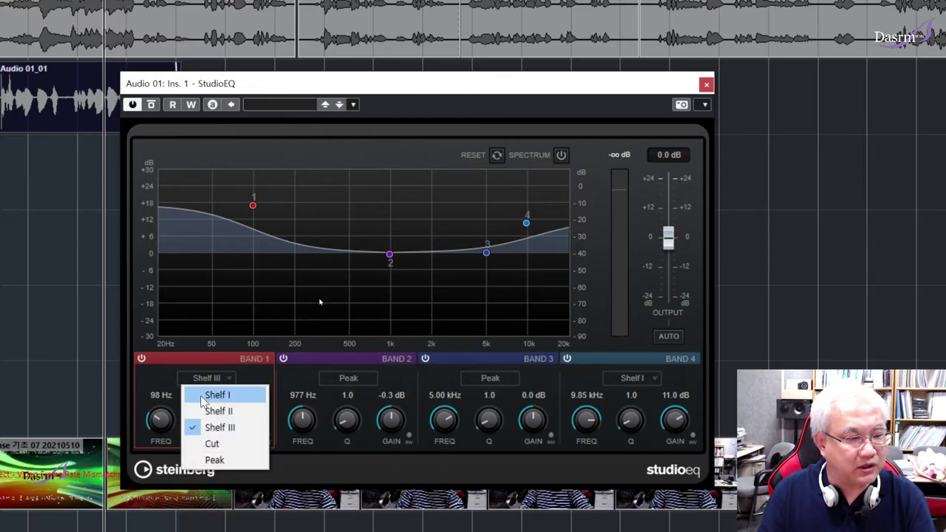
pyautogui.click(214, 460)
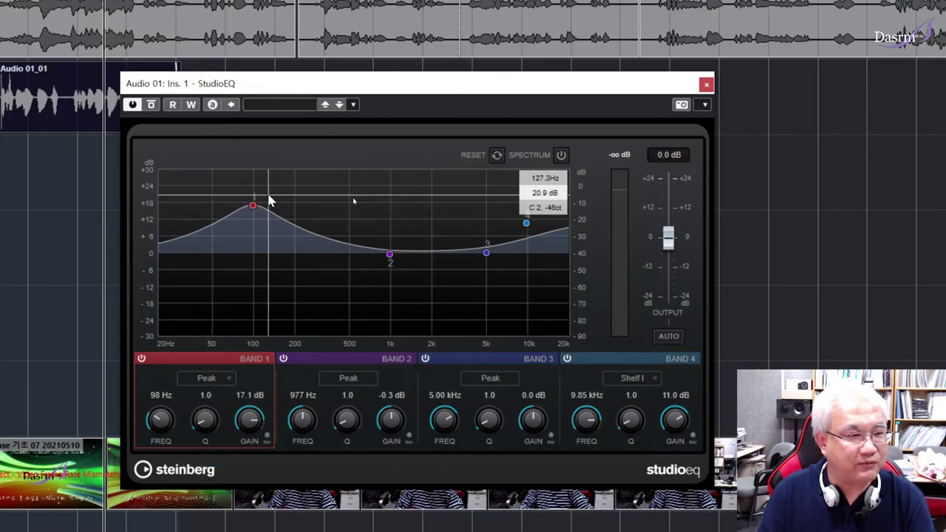
# - Lower band 1 to 97 Hz, 13.1 dB and return its filter type to Shelf I
pyautogui.moveTo(255, 207); pyautogui.dragTo(255, 213)
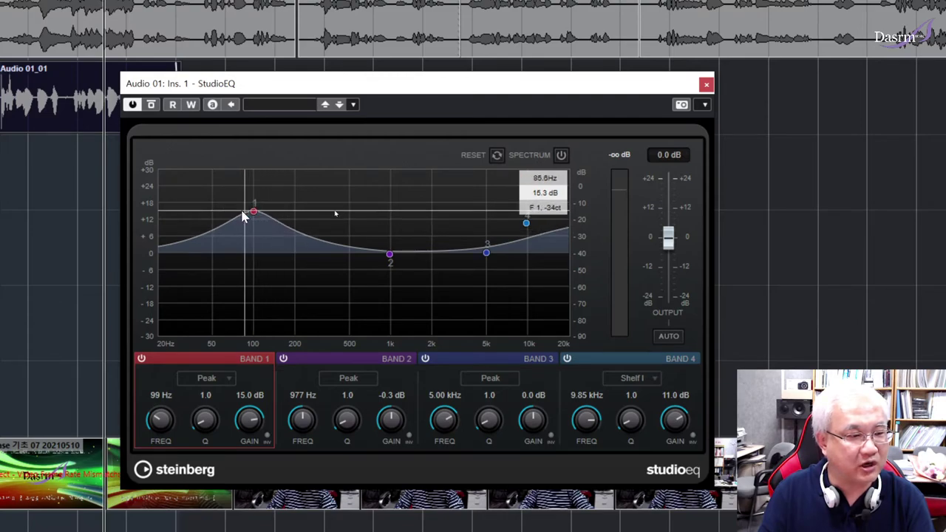
pyautogui.moveTo(254, 212)
pyautogui.mouseDown()
pyautogui.moveTo(251, 201)
pyautogui.moveTo(249, 219)
pyautogui.mouseUp()
pyautogui.click(227, 380)
pyautogui.click(213, 393)
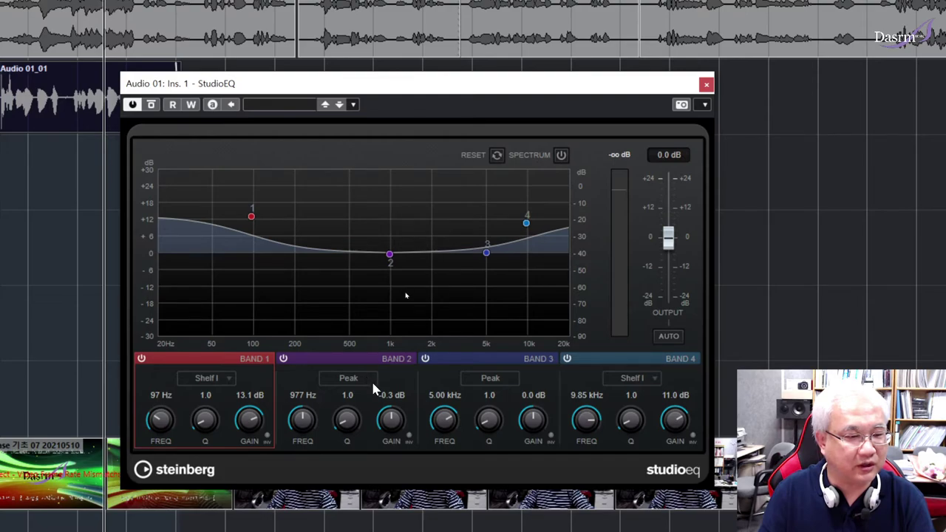
# - Boost band 2 to 20.9 dB at 918 Hz while flattening band 1 to 0.5 dB and band 4 to -1.1 dB
pyautogui.moveTo(391, 254); pyautogui.dragTo(387, 207)
pyautogui.moveTo(251, 217); pyautogui.dragTo(253, 253)
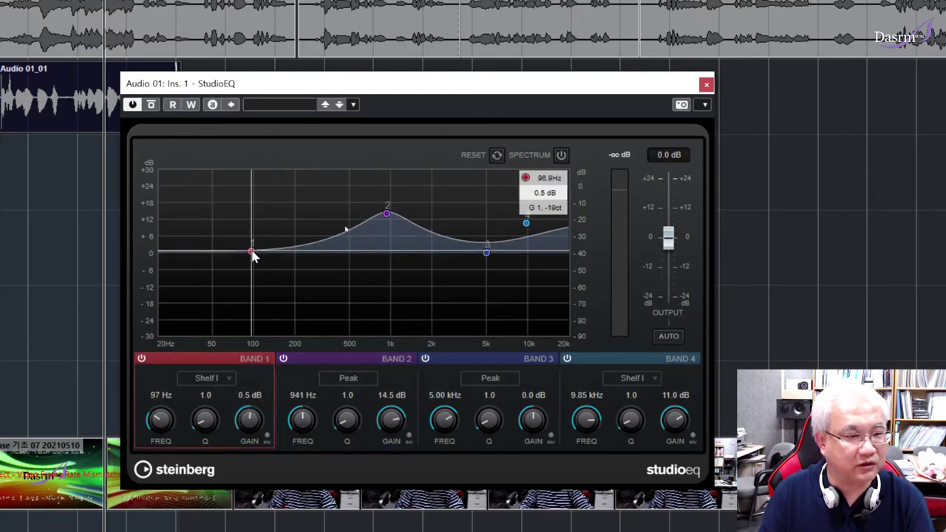
pyautogui.moveTo(525, 223); pyautogui.dragTo(527, 258)
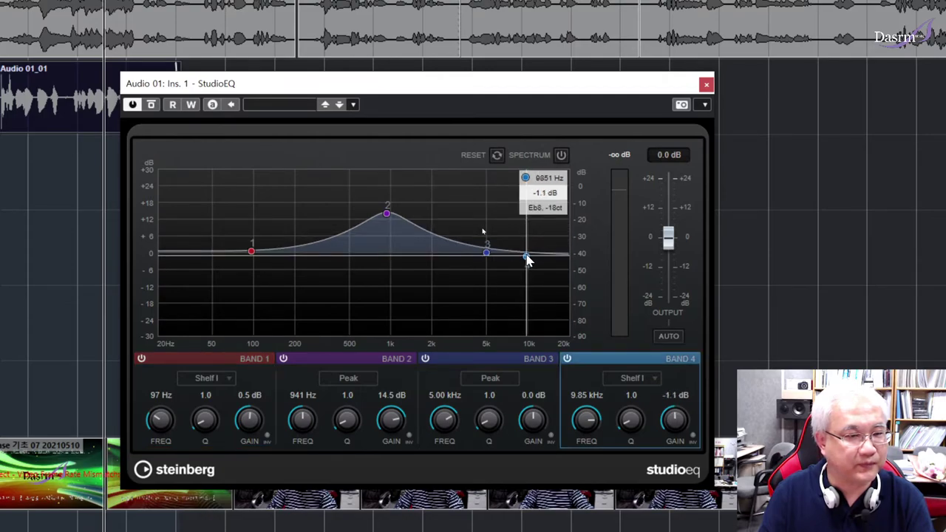
pyautogui.moveTo(387, 213); pyautogui.dragTo(386, 195)
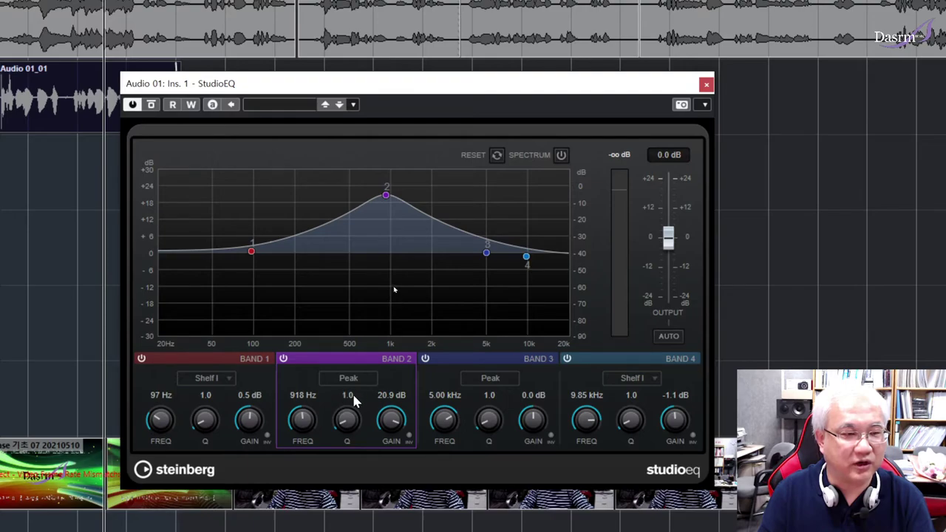
# - Try a wider band 2 curve with a lower Q, and narrow it by setting Q to 10.0
pyautogui.moveTo(386, 196)
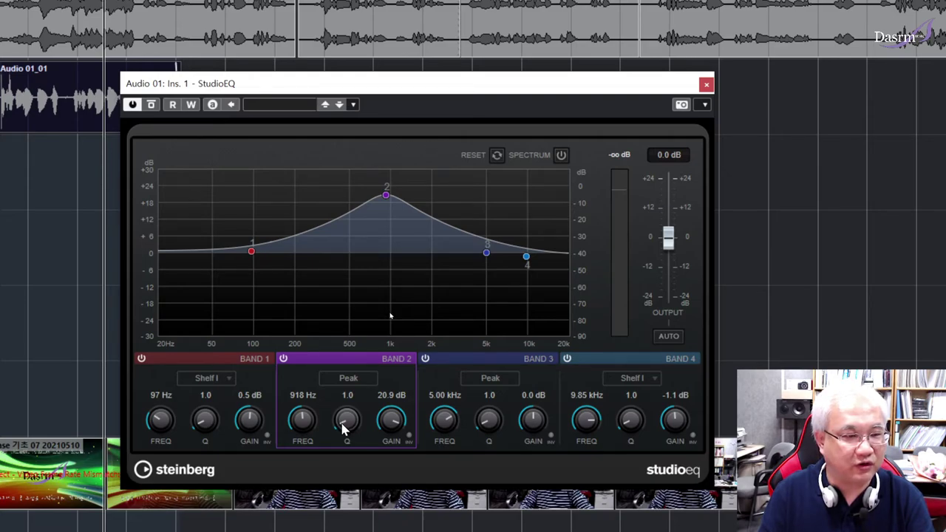
pyautogui.moveTo(344, 433); pyautogui.dragTo(343, 438)
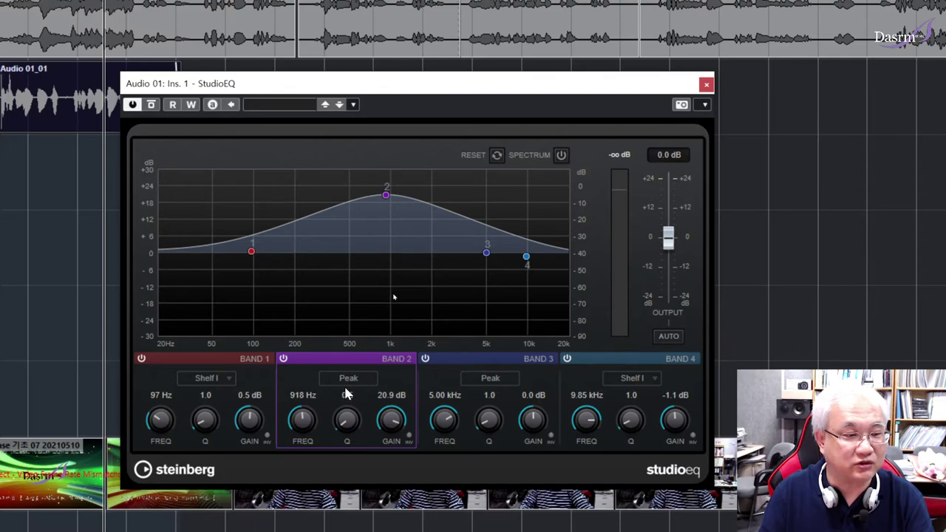
pyautogui.moveTo(342, 428); pyautogui.dragTo(345, 401)
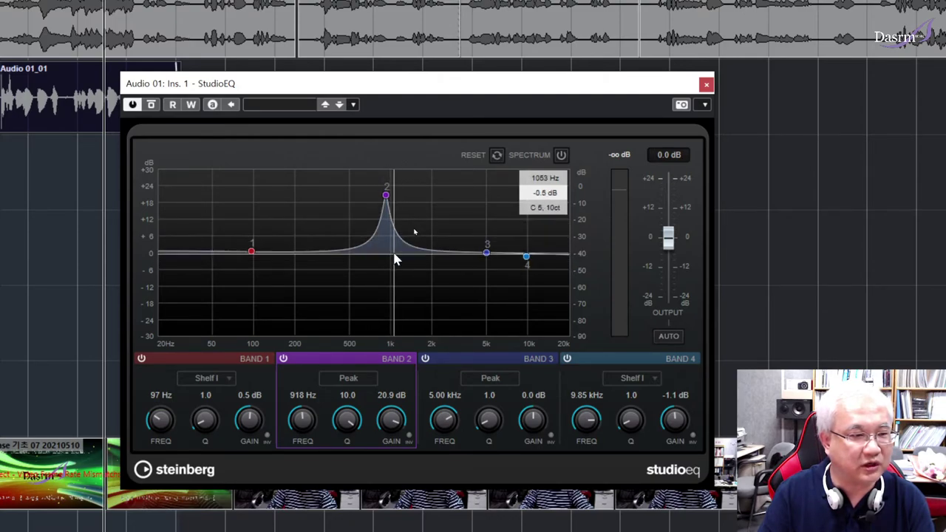
# - Try band 2 at its 24.0 dB maximum near 1 kHz, and leave it at 595 Hz, 15.8 dB
pyautogui.moveTo(386, 196)
pyautogui.mouseDown()
pyautogui.moveTo(391, 244)
pyautogui.moveTo(390, 194)
pyautogui.mouseUp()
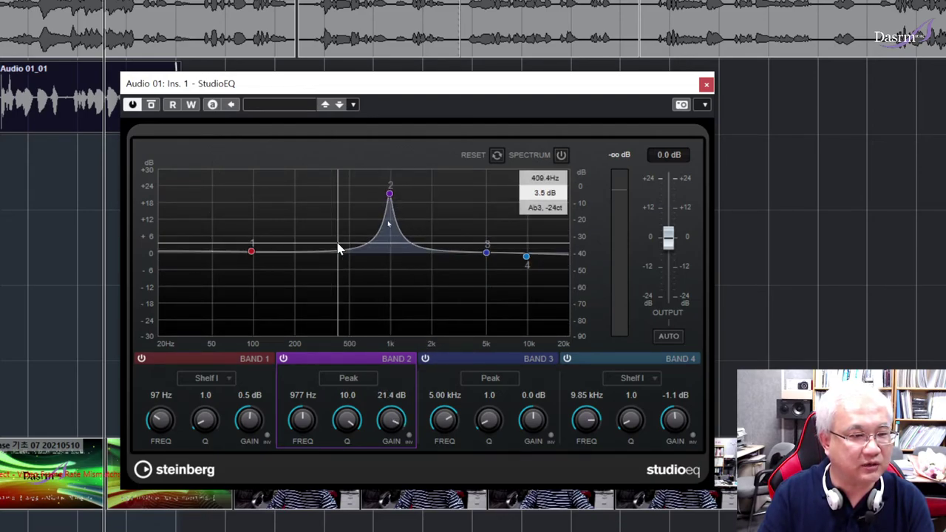
pyautogui.moveTo(389, 189); pyautogui.dragTo(391, 187)
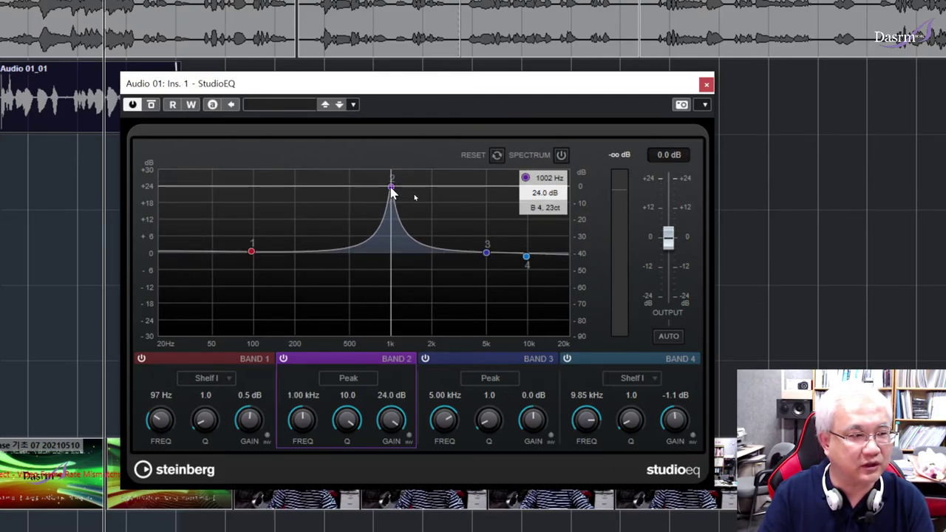
pyautogui.moveTo(391, 187)
pyautogui.mouseDown()
pyautogui.moveTo(391, 219)
pyautogui.moveTo(392, 184)
pyautogui.mouseUp()
pyautogui.moveTo(392, 177)
pyautogui.mouseDown()
pyautogui.moveTo(392, 190)
pyautogui.moveTo(353, 192)
pyautogui.moveTo(385, 205)
pyautogui.moveTo(391, 194)
pyautogui.mouseUp()
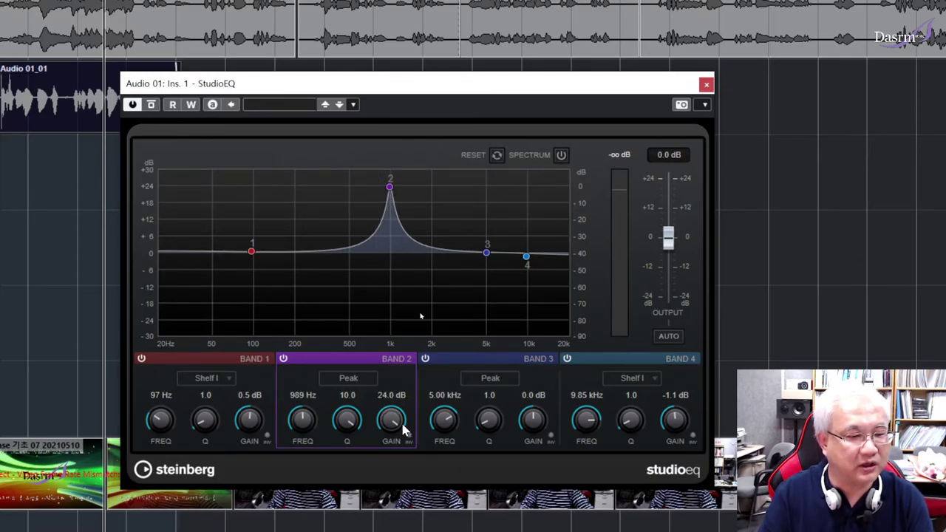
pyautogui.moveTo(389, 421)
pyautogui.mouseDown()
pyautogui.moveTo(391, 429)
pyautogui.moveTo(391, 402)
pyautogui.mouseUp()
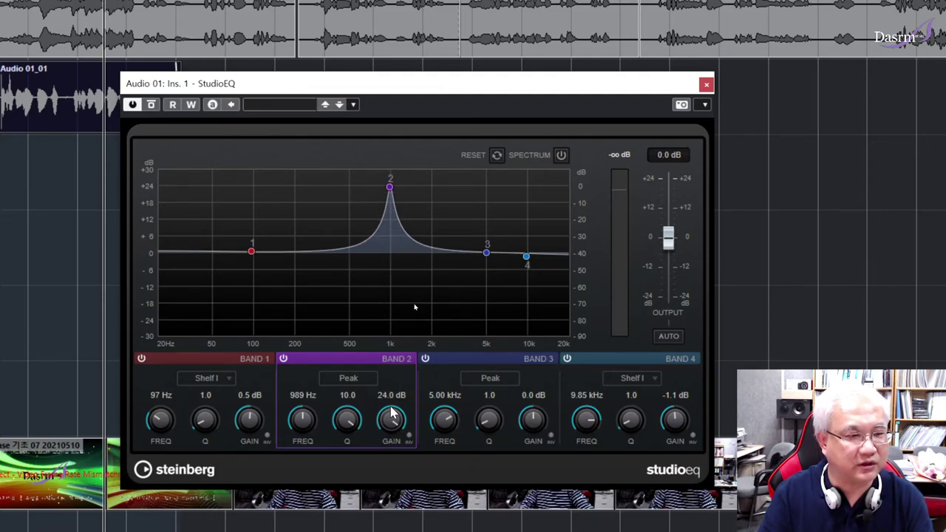
pyautogui.moveTo(390, 185); pyautogui.dragTo(390, 185)
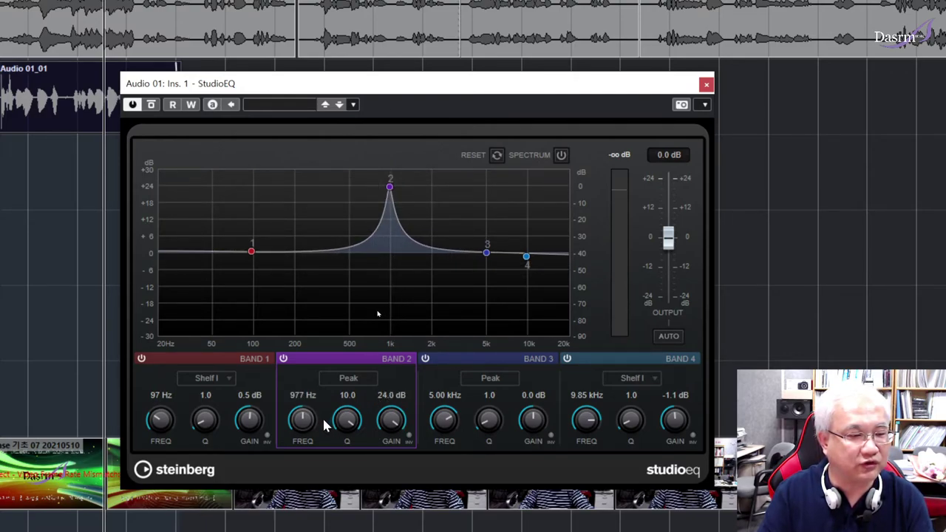
pyautogui.moveTo(305, 426); pyautogui.dragTo(350, 63)
pyautogui.moveTo(389, 433); pyautogui.dragTo(393, 329)
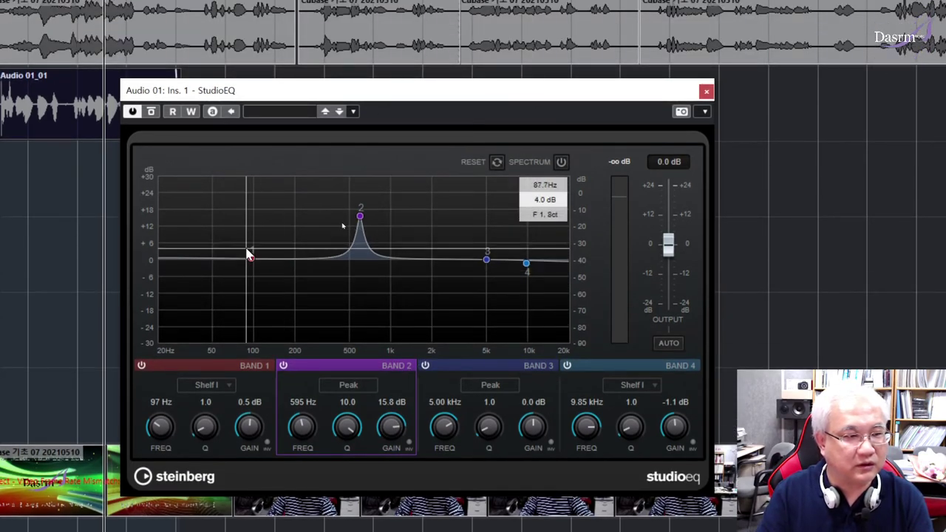
# - Boost band 1 to 12.9 dB at 111 Hz, and cut band 2 to -19.3 dB at 632 Hz and band 3 to -10.7 dB at 2.27 kHz
pyautogui.moveTo(254, 260); pyautogui.dragTo(260, 227)
pyautogui.moveTo(487, 258); pyautogui.dragTo(441, 243)
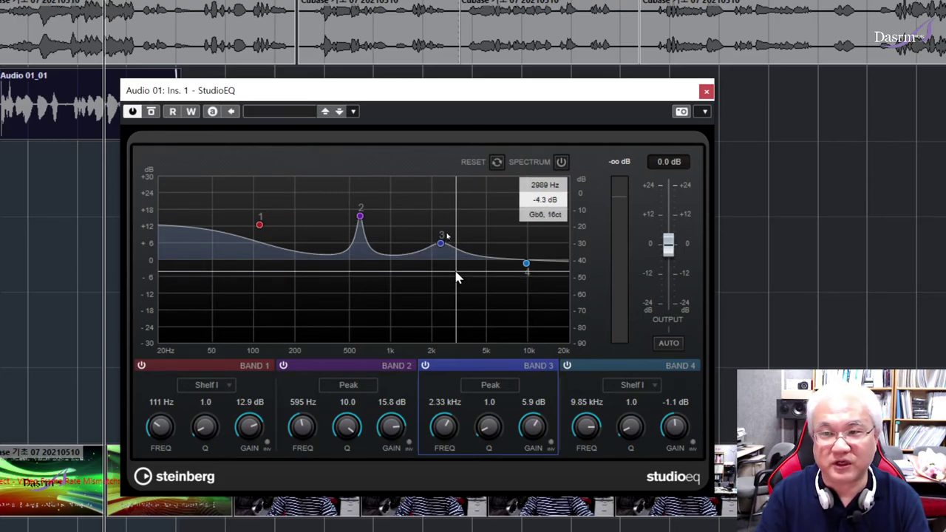
pyautogui.moveTo(359, 218); pyautogui.dragTo(366, 317)
pyautogui.moveTo(440, 246); pyautogui.dragTo(440, 298)
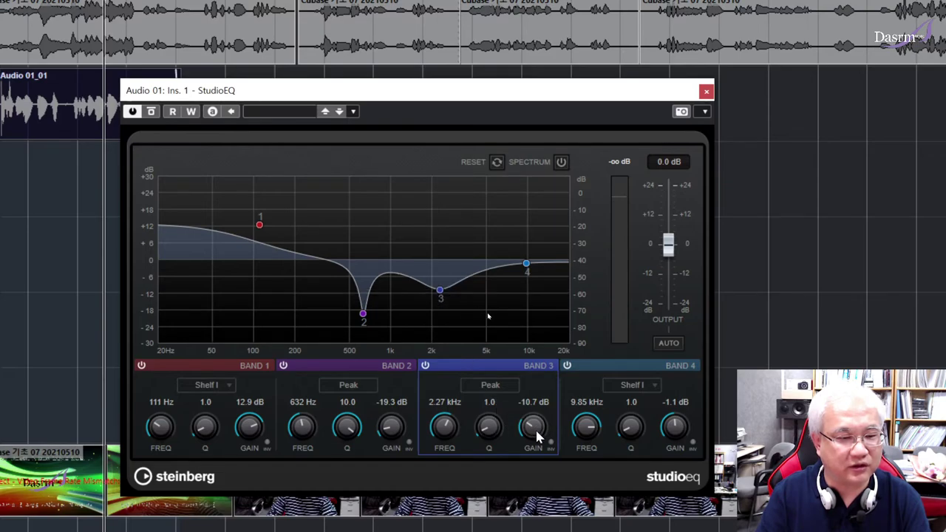
# - Set band 3's Q to 10.0, deepen its cut to -17.1 dB at 2.36 kHz, and close the StudioEQ editor
pyautogui.moveTo(488, 429); pyautogui.dragTo(484, 248)
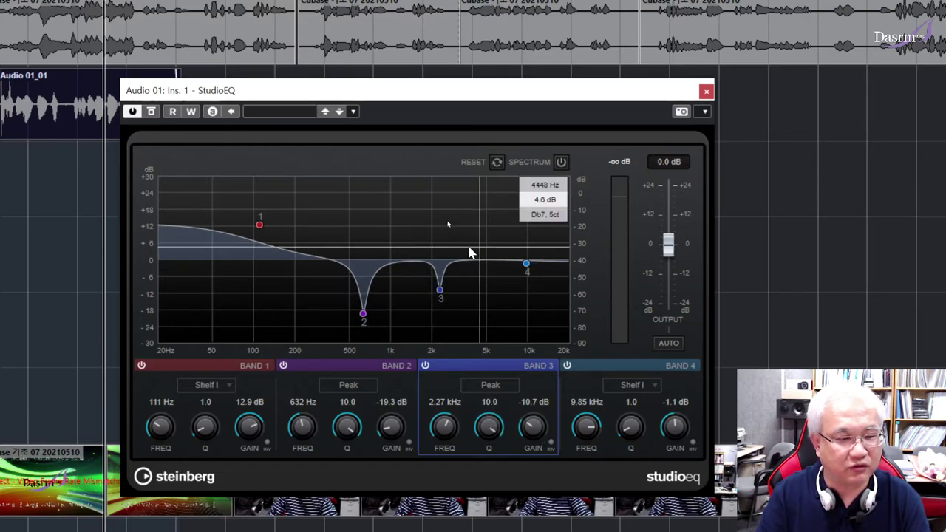
pyautogui.moveTo(441, 292)
pyautogui.mouseDown()
pyautogui.moveTo(439, 234)
pyautogui.moveTo(437, 309)
pyautogui.moveTo(438, 295)
pyautogui.mouseUp()
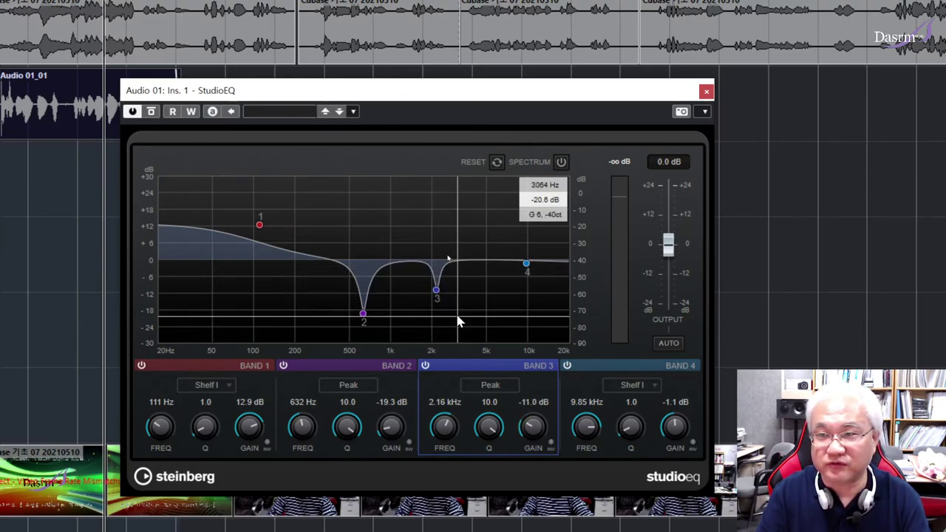
pyautogui.moveTo(437, 296); pyautogui.dragTo(440, 297)
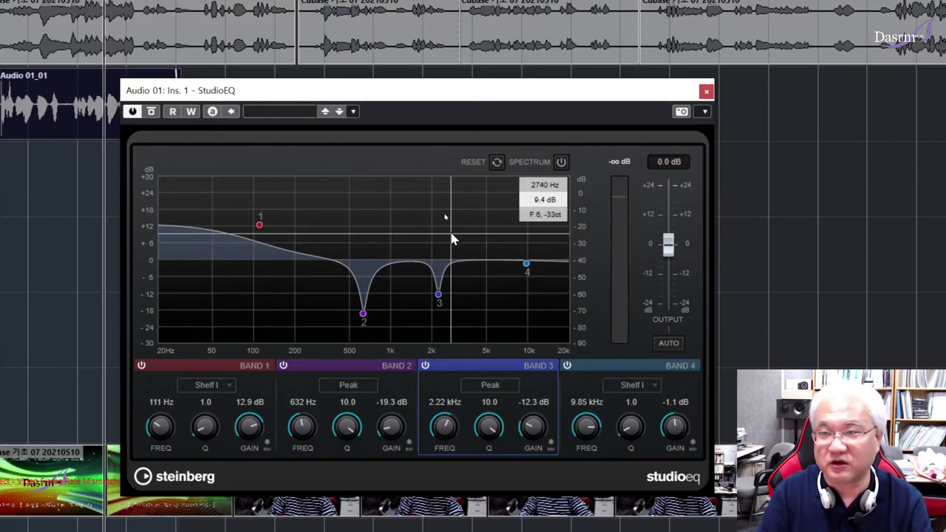
pyautogui.moveTo(441, 299)
pyautogui.mouseDown()
pyautogui.moveTo(437, 190)
pyautogui.moveTo(441, 330)
pyautogui.moveTo(444, 311)
pyautogui.mouseUp()
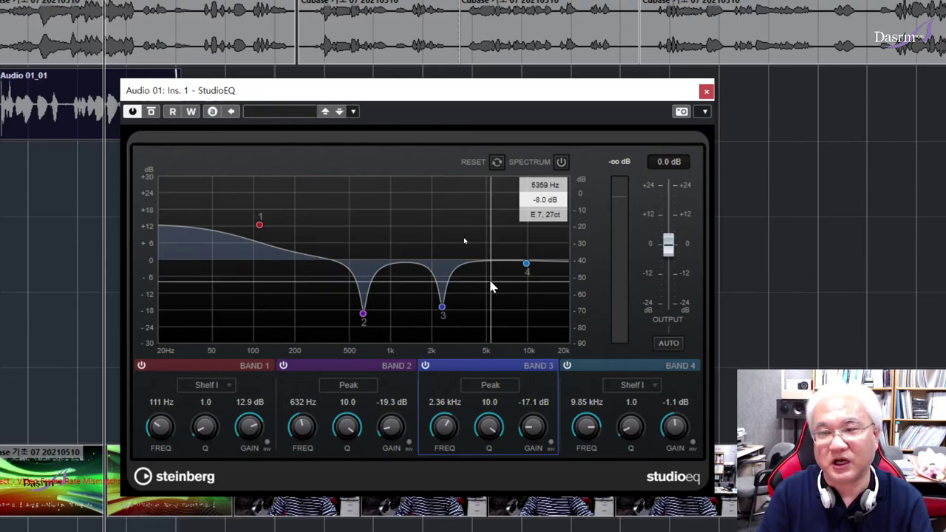
pyautogui.click(706, 91)
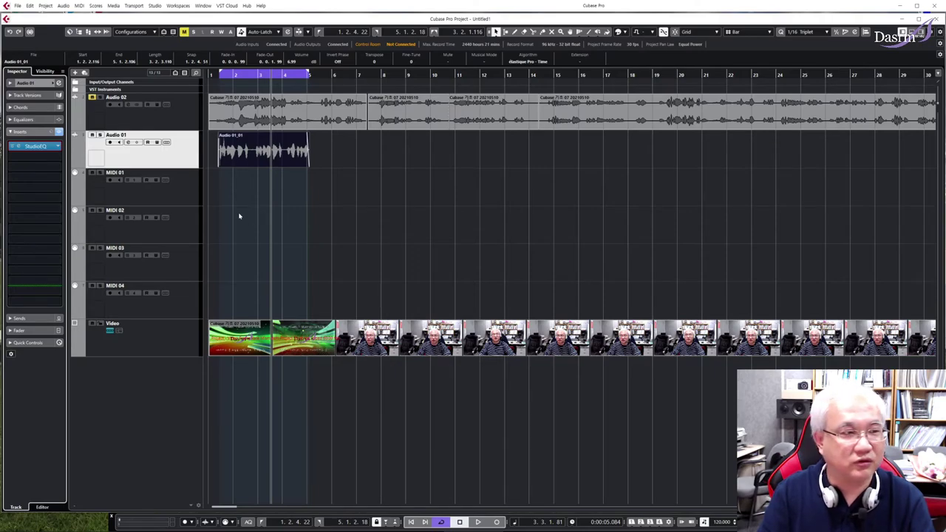
# - Replace StudioEQ with the Q10 Mono equalizer in the first insert slot of Audio 01
pyautogui.click(189, 187)
pyautogui.click(191, 163)
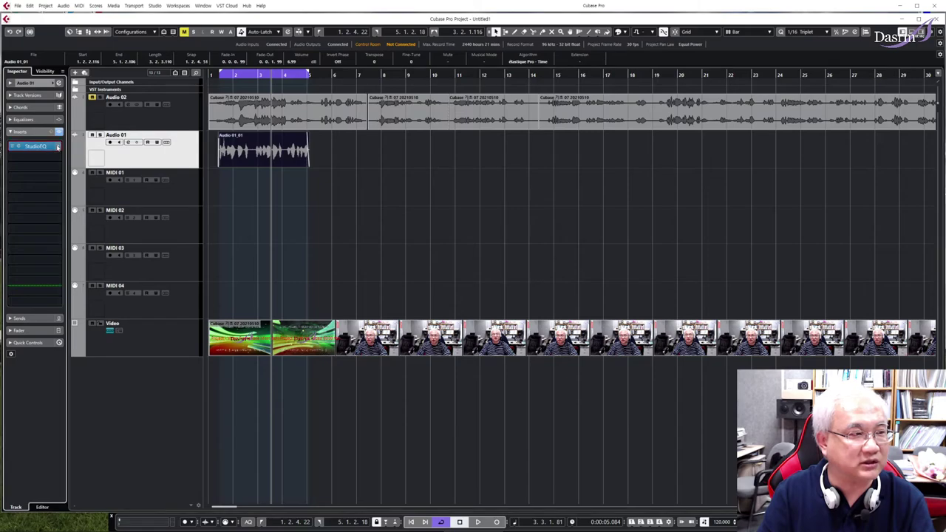
pyautogui.click(57, 146)
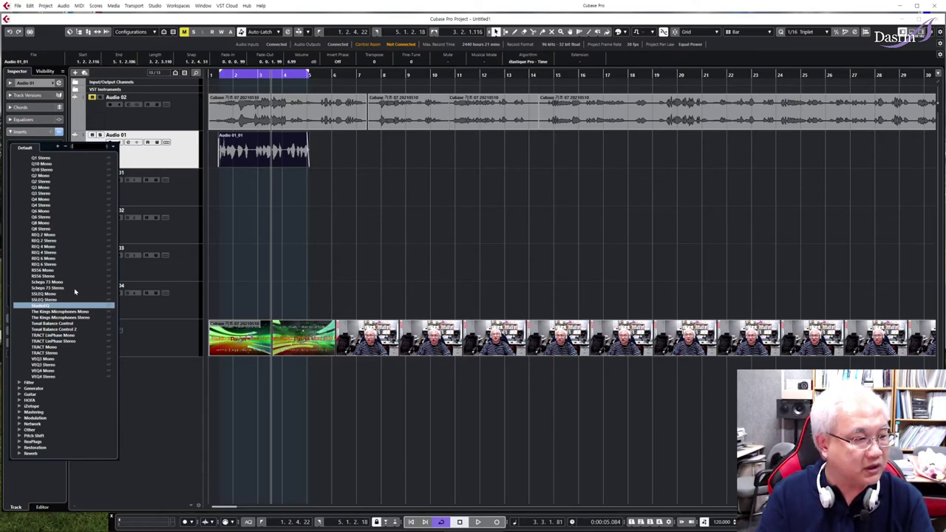
pyautogui.scroll(15, 63, 208)
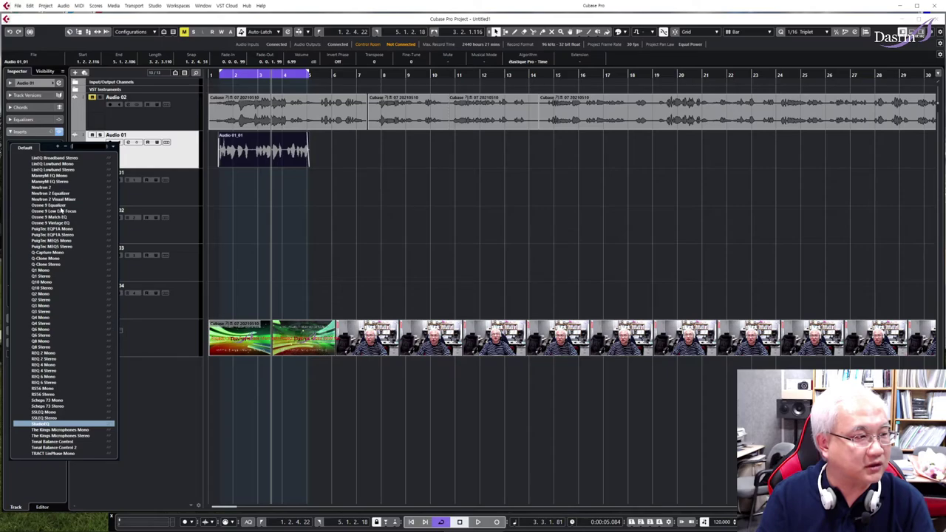
pyautogui.click(20, 237)
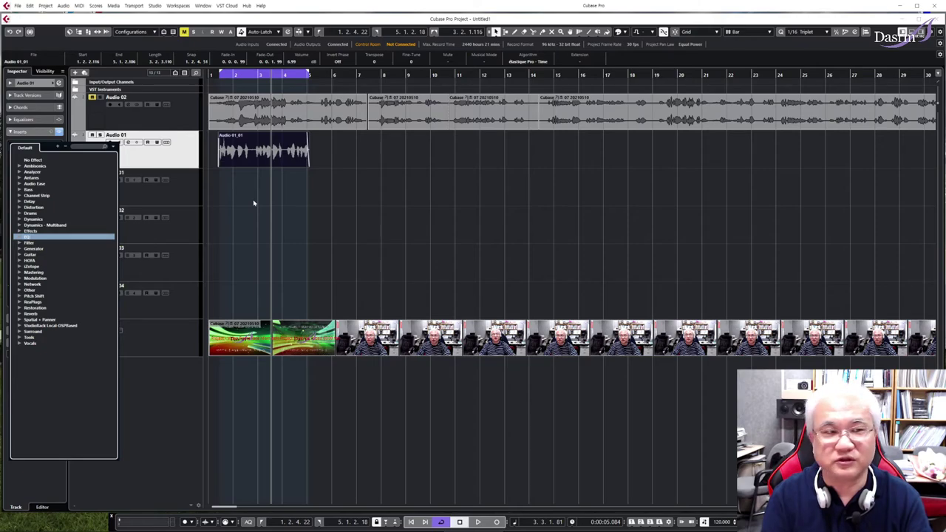
pyautogui.click(20, 238)
pyautogui.scroll(-5, 74, 277)
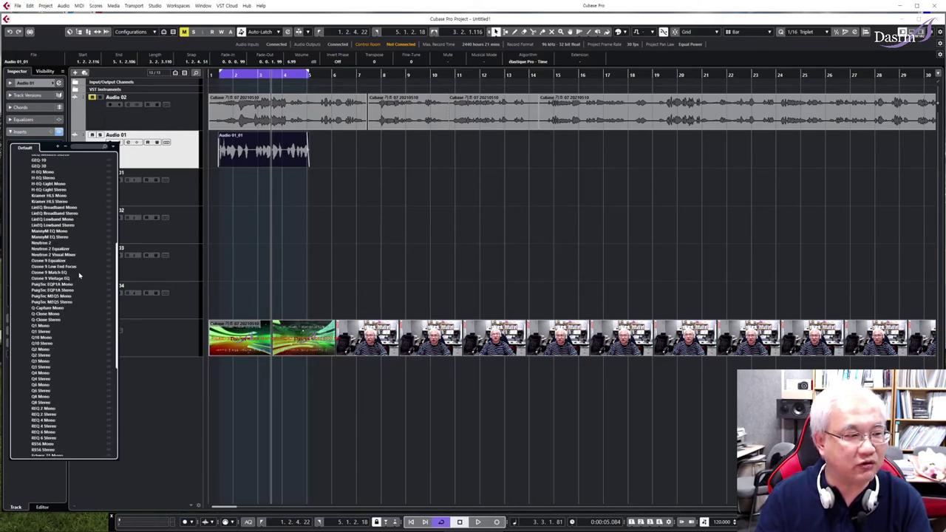
pyautogui.click(45, 338)
pyautogui.click(453, 290)
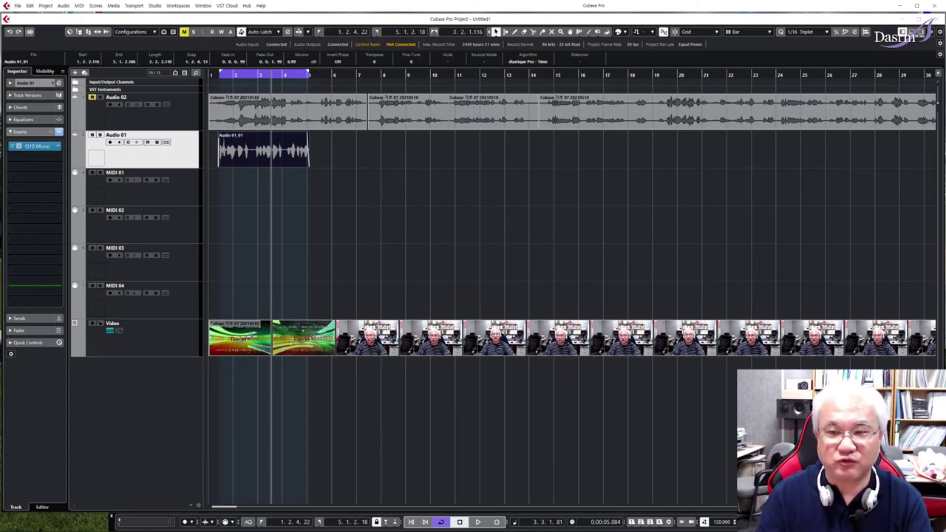
# - Enable bands 1 and 2 in the Q10 Mono equalizer and close its editor
pyautogui.moveTo(458, 141); pyautogui.dragTo(421, 142)
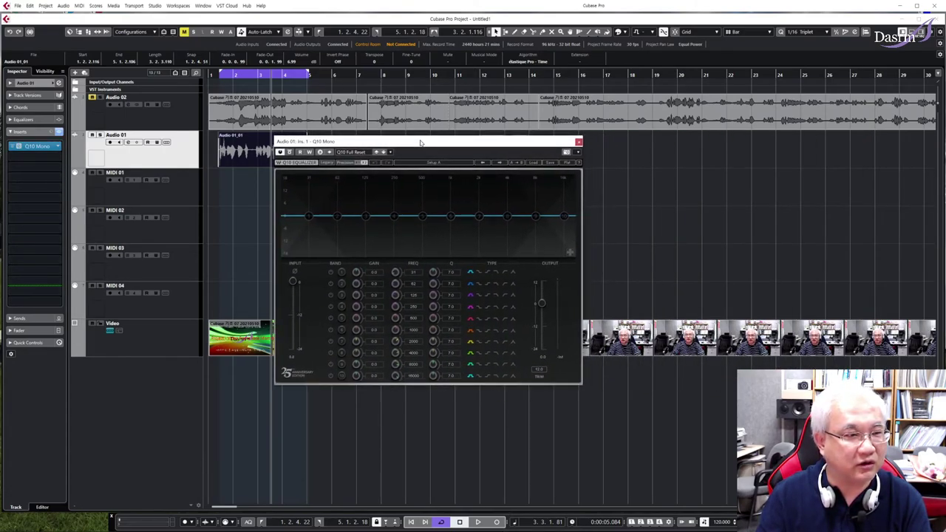
pyautogui.click(309, 217)
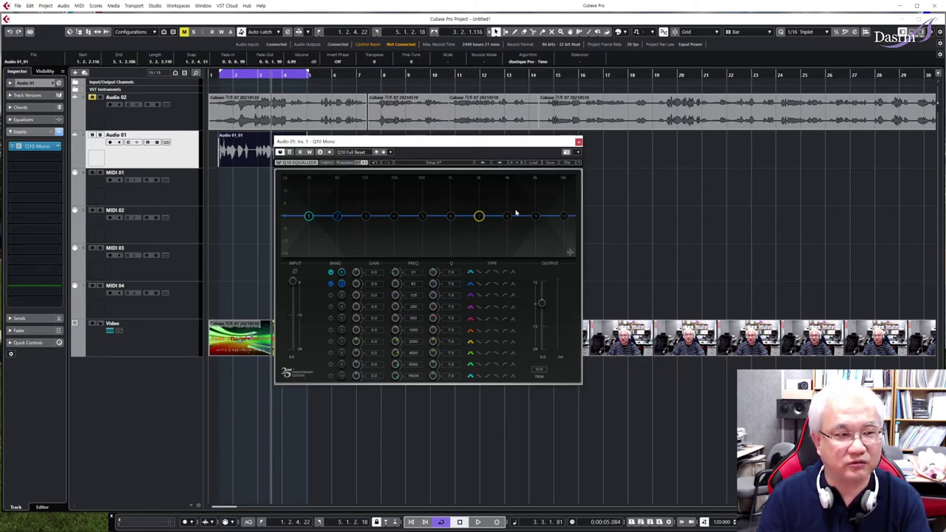
pyautogui.moveTo(463, 144)
pyautogui.mouseDown()
pyautogui.moveTo(462, 154)
pyautogui.moveTo(472, 148)
pyautogui.mouseUp()
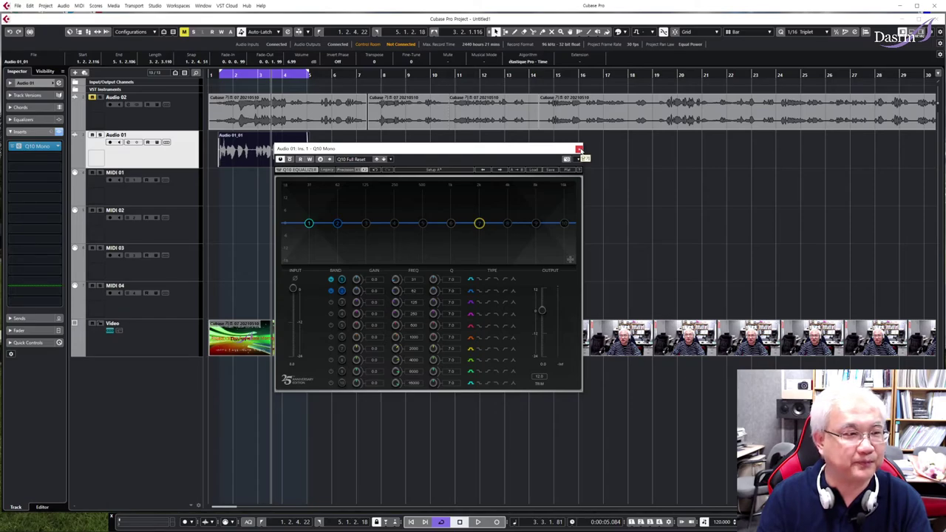
pyautogui.click(578, 149)
pyautogui.click(331, 155)
pyautogui.click(251, 147)
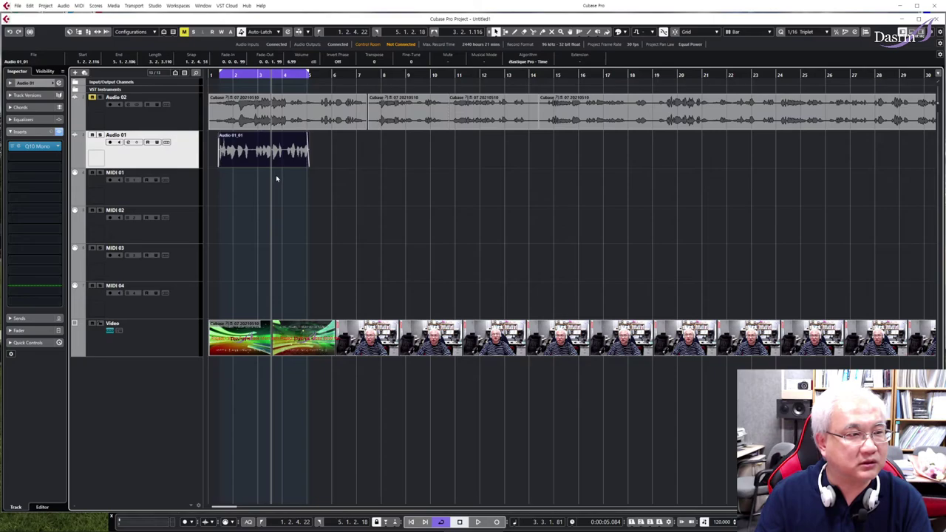
# - Replace Q10 Mono with the StereoDelay effect on Audio 01, discarding the Q10 Mono changes
pyautogui.click(55, 148)
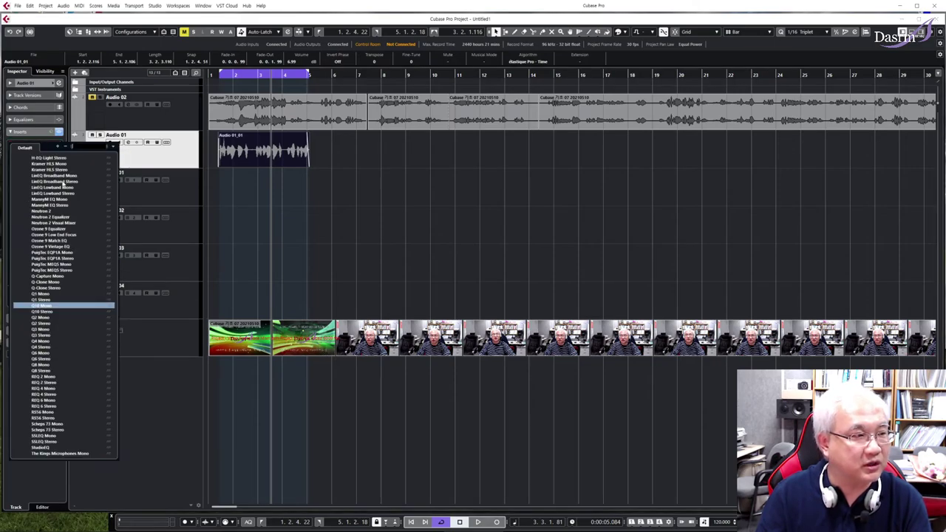
pyautogui.scroll(5, 63, 287)
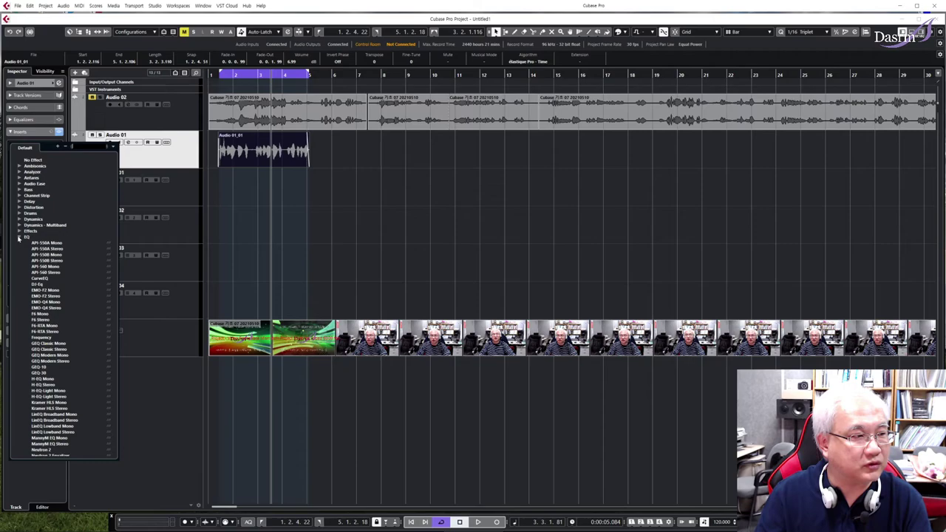
pyautogui.click(18, 238)
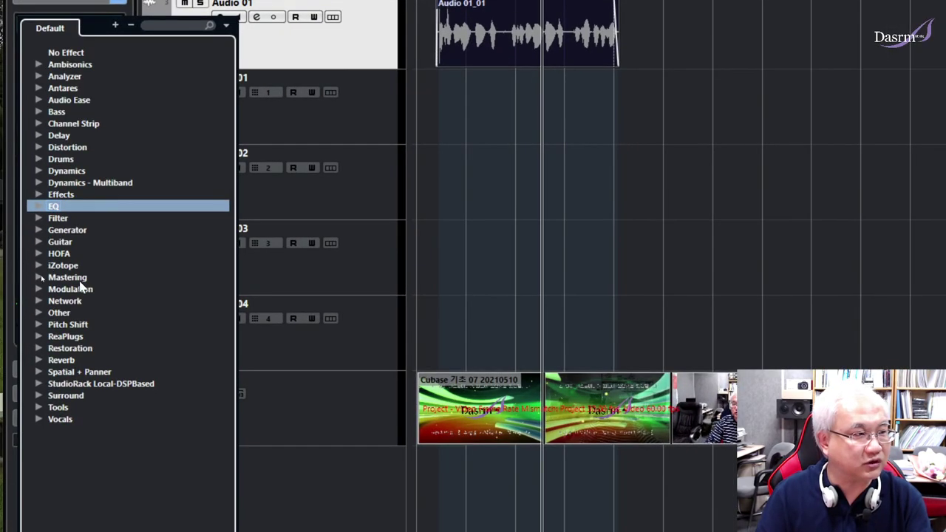
pyautogui.click(39, 136)
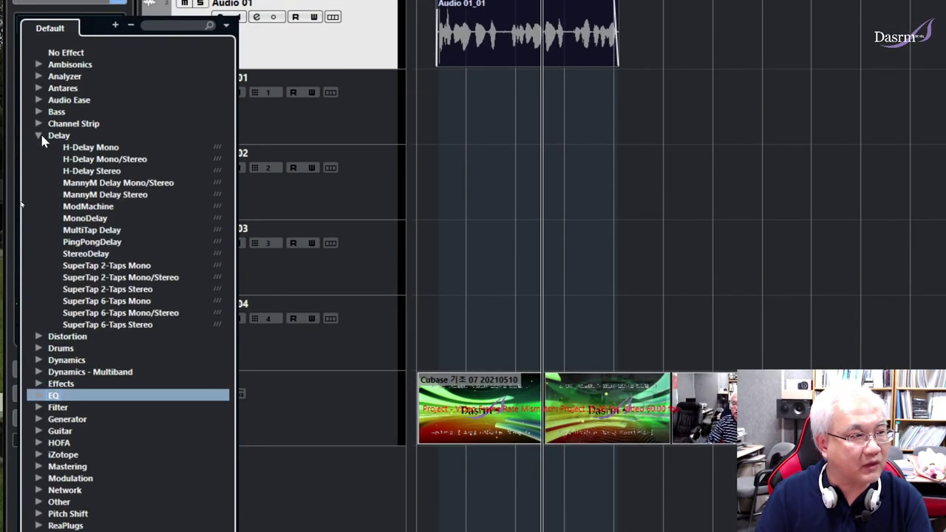
pyautogui.click(103, 255)
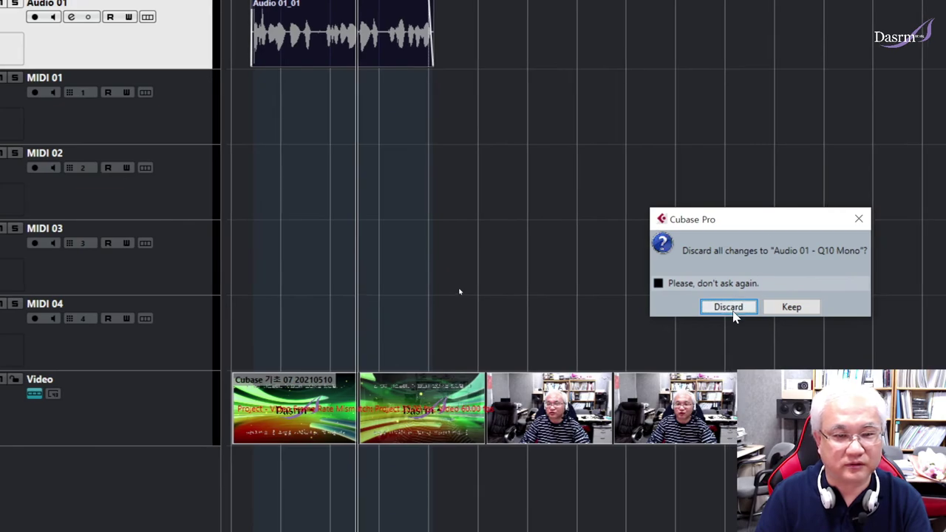
pyautogui.click(729, 307)
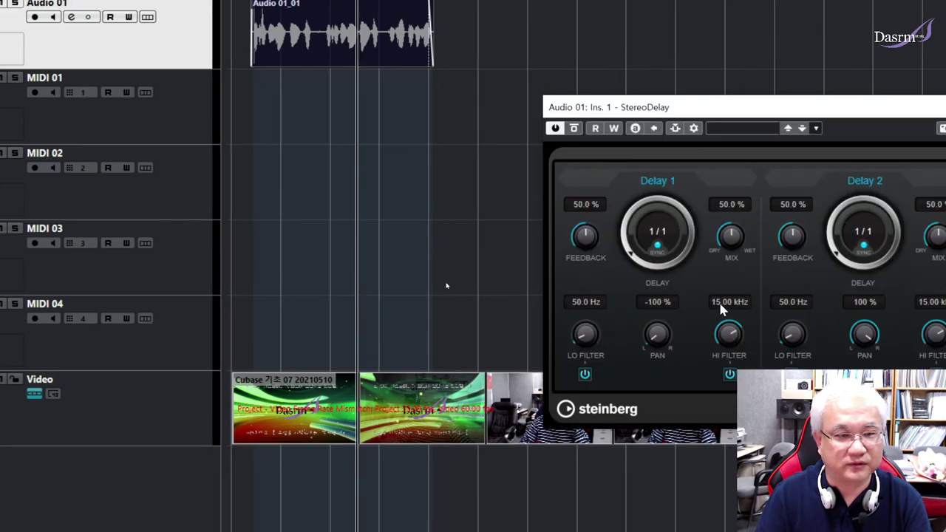
# - Play Audio 01 from the loop start to hear the StereoDelay effect, and stop playback
pyautogui.moveTo(700, 107); pyautogui.dragTo(453, 102)
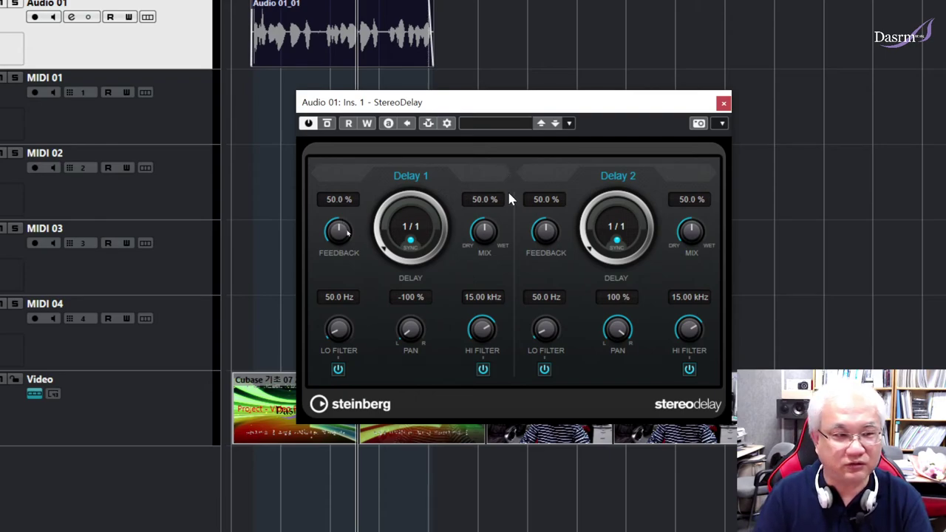
pyautogui.moveTo(464, 107); pyautogui.dragTo(474, 106)
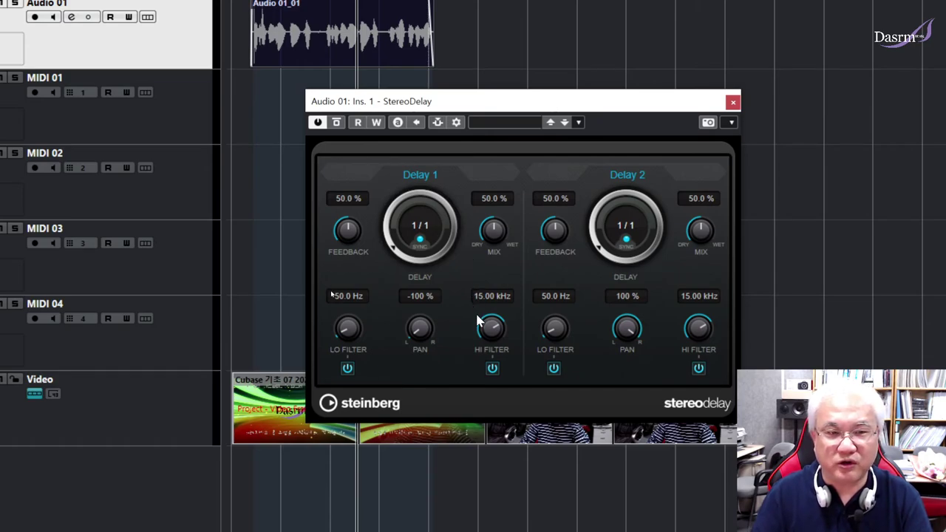
pyautogui.moveTo(522, 104); pyautogui.dragTo(515, 102)
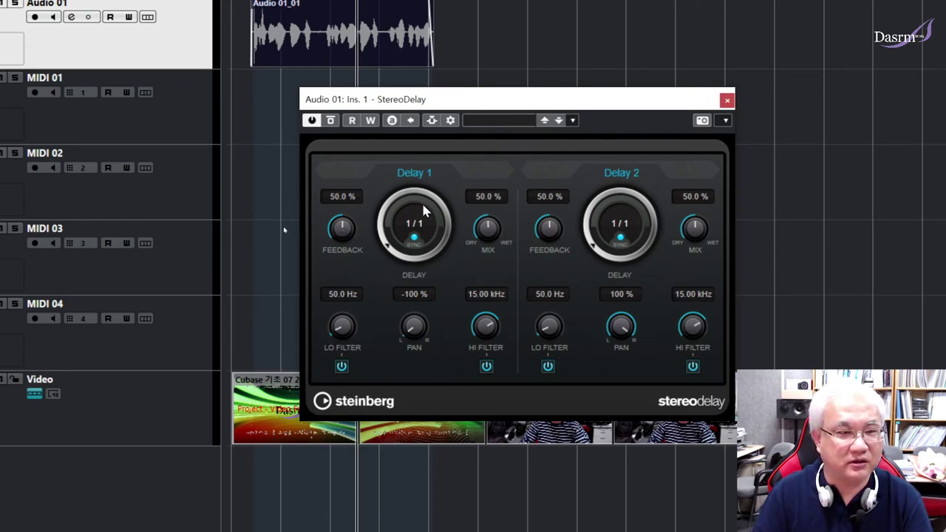
pyautogui.moveTo(482, 106); pyautogui.dragTo(495, 104)
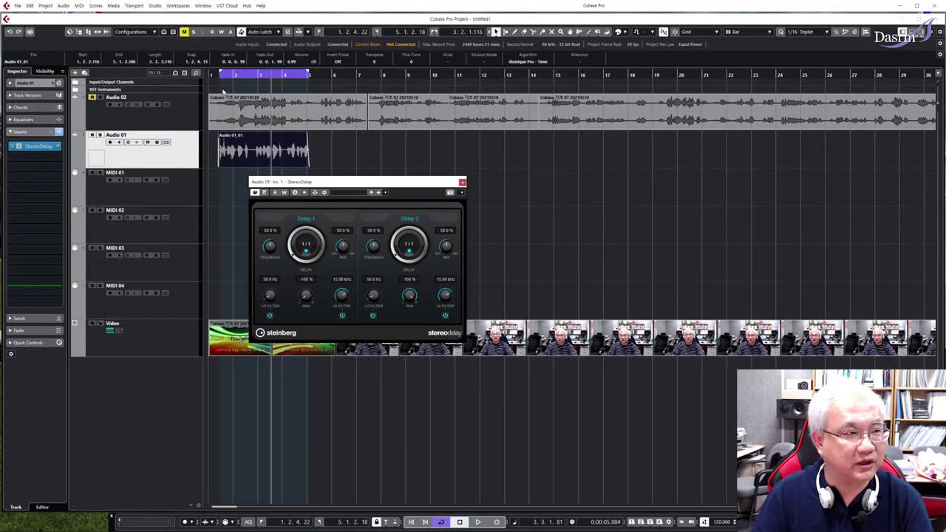
pyautogui.click(218, 74)
pyautogui.press('space')
pyautogui.moveTo(338, 182); pyautogui.dragTo(407, 172)
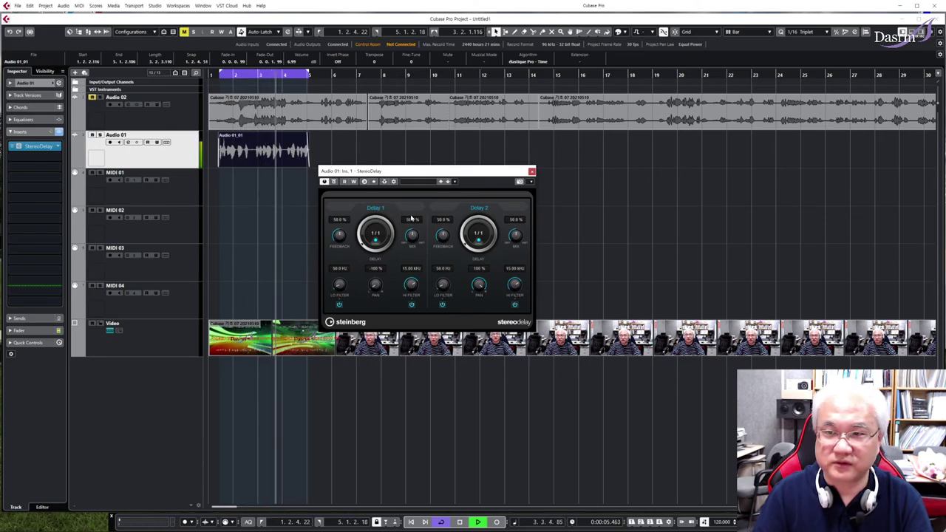
pyautogui.press('space')
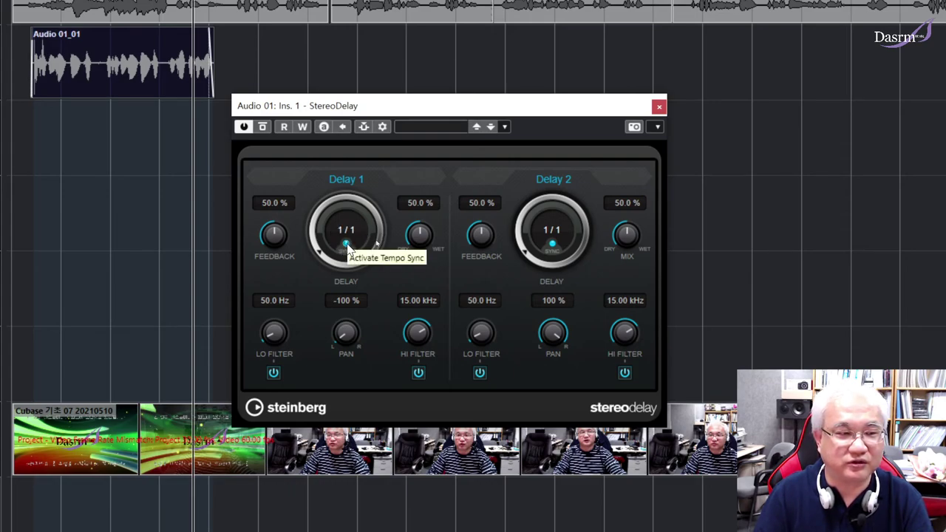
# - Turn off tempo sync for Delay 1 and set its delay time to 450.0 ms
pyautogui.click(347, 244)
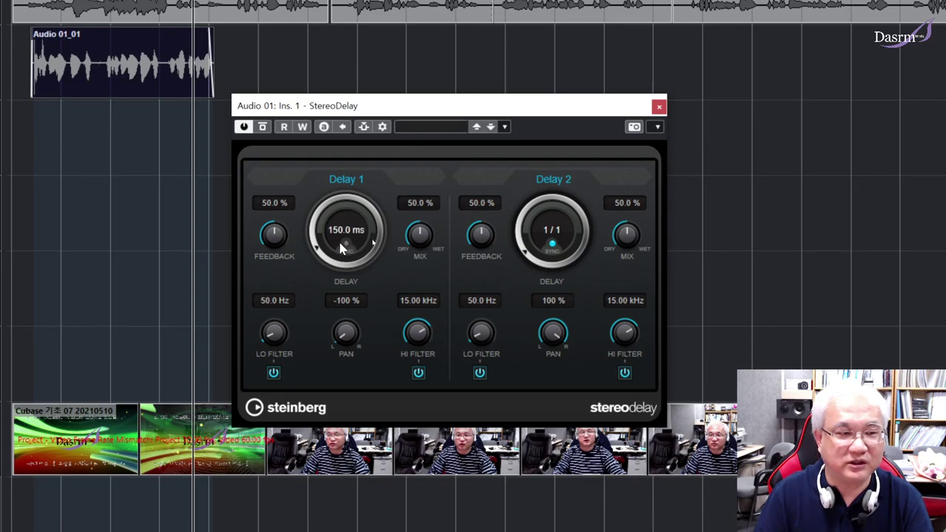
pyautogui.click(347, 245)
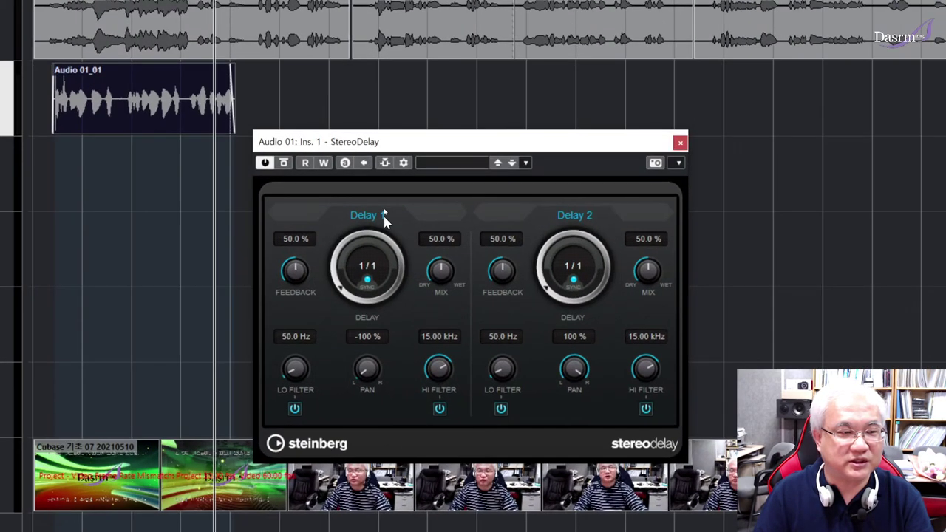
pyautogui.click(368, 281)
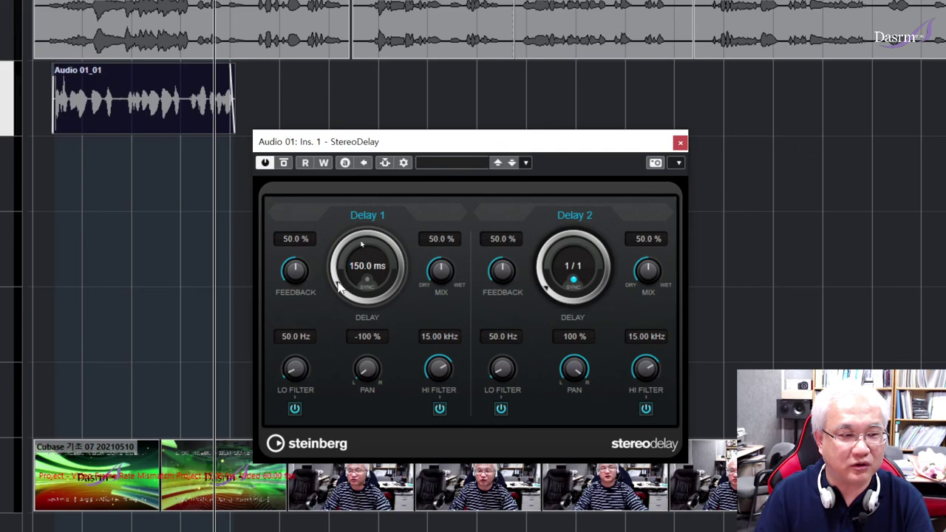
pyautogui.moveTo(339, 289)
pyautogui.mouseDown()
pyautogui.moveTo(345, 277)
pyautogui.moveTo(336, 285)
pyautogui.mouseUp()
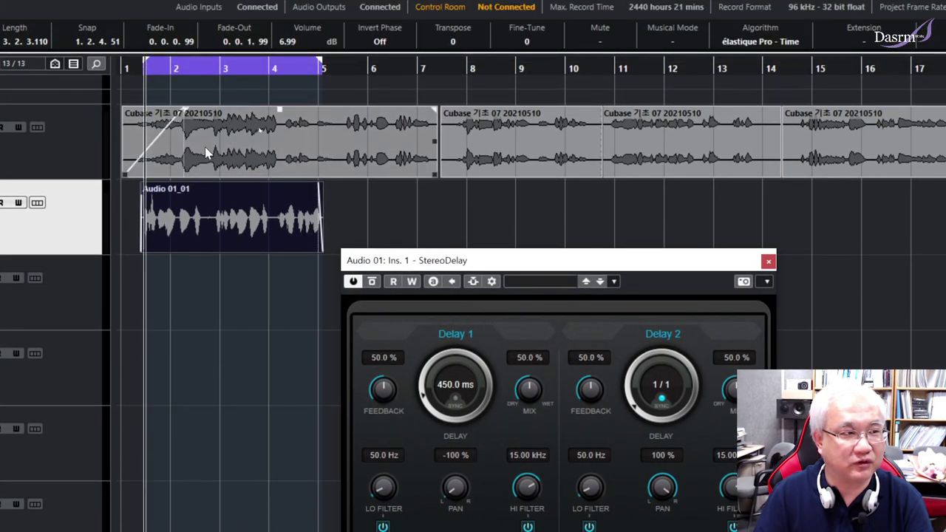
# - During loop playback, set Delay 2 to an unsynced 550.0 ms with its Hi Filter off, and close the StereoDelay editor
pyautogui.press('space')
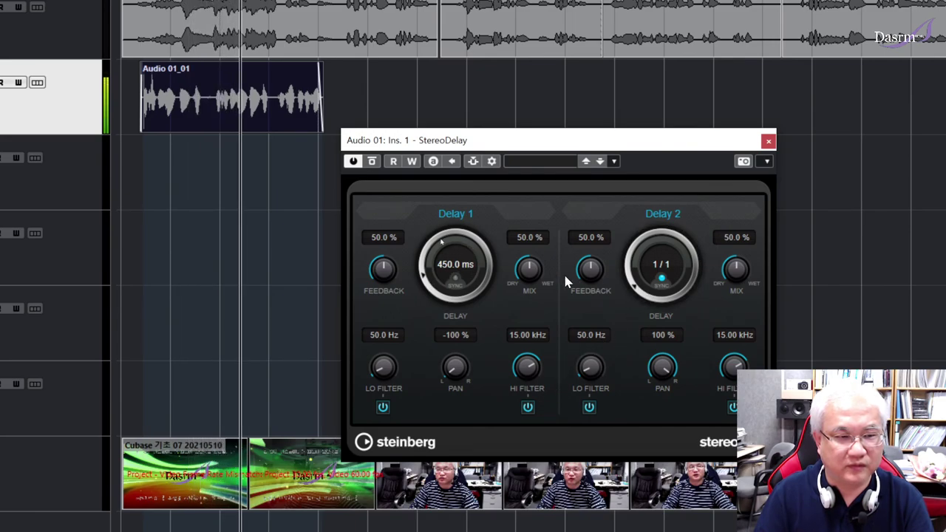
pyautogui.click(662, 279)
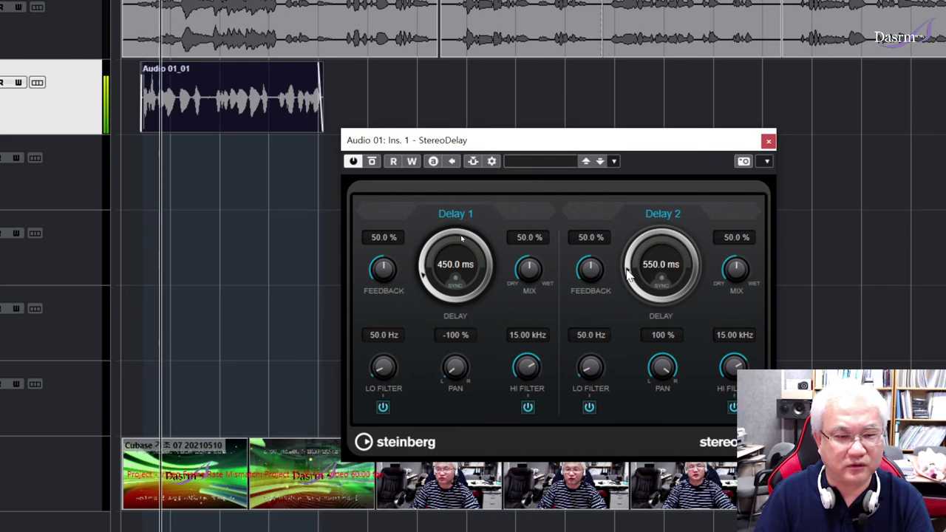
pyautogui.click(732, 406)
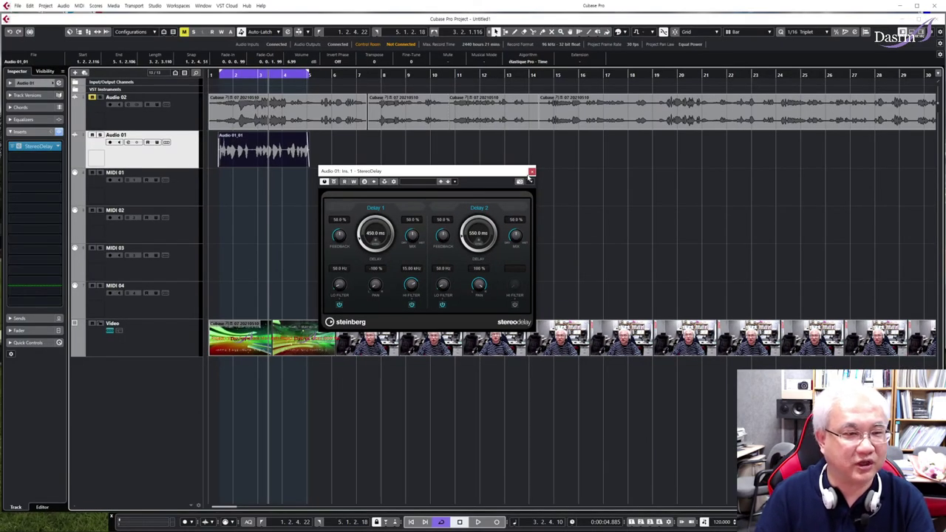
pyautogui.click(532, 171)
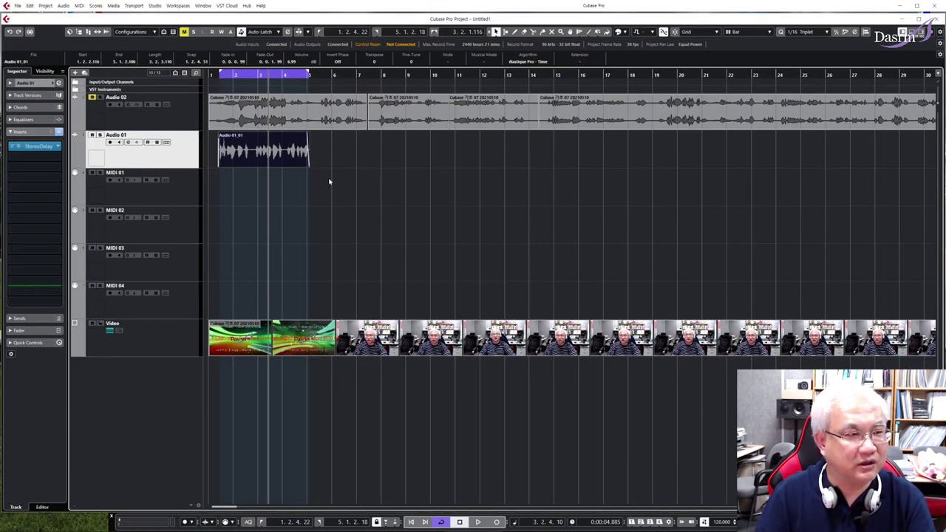
# - Deselect the Audio 01_01 event and place the project cursor just before the loop start, at 1.2.1.93
pyautogui.click(220, 77)
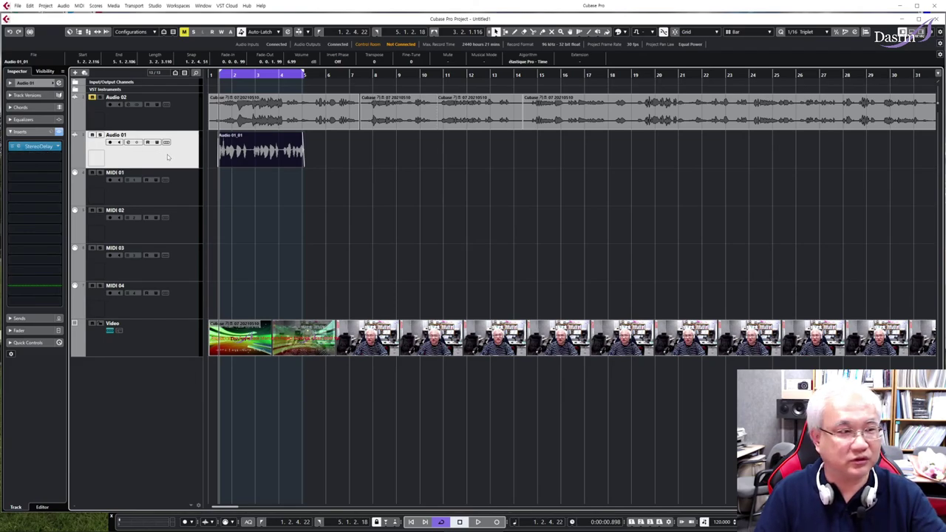
pyautogui.click(118, 141)
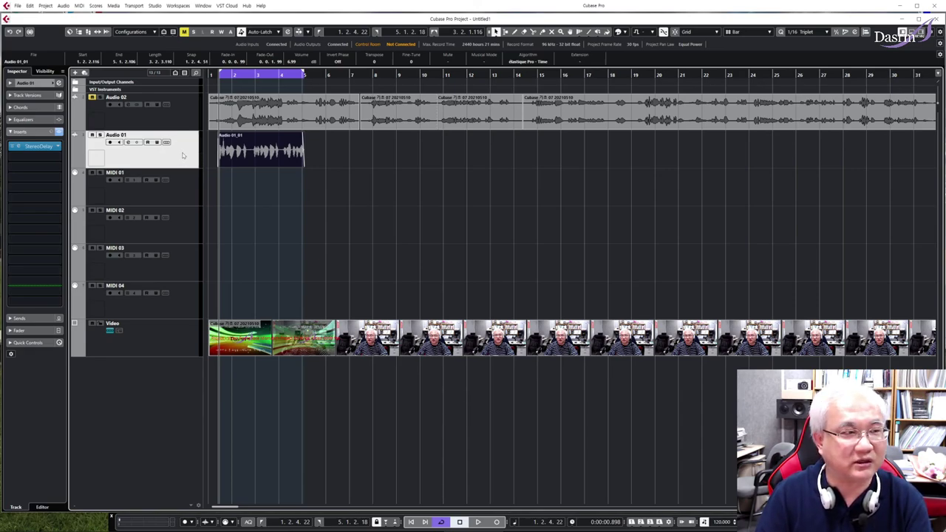
pyautogui.click(256, 188)
pyautogui.click(214, 76)
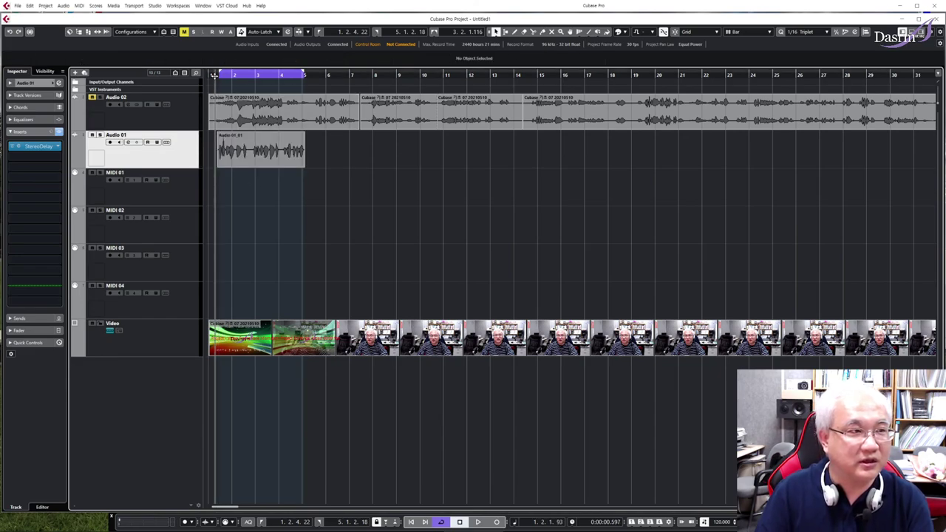